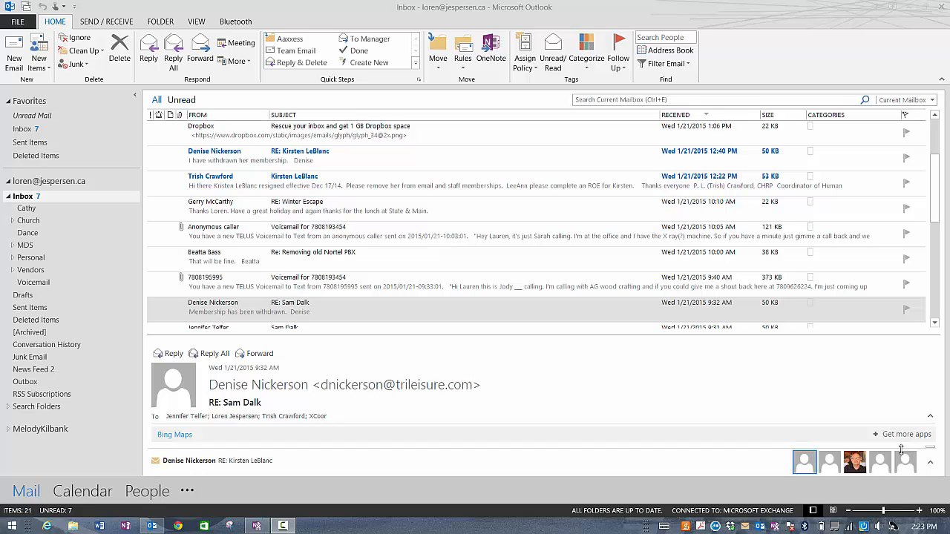
# Step: Open a new untitled email message with the signature block already inserted
pyautogui.click(14, 62)
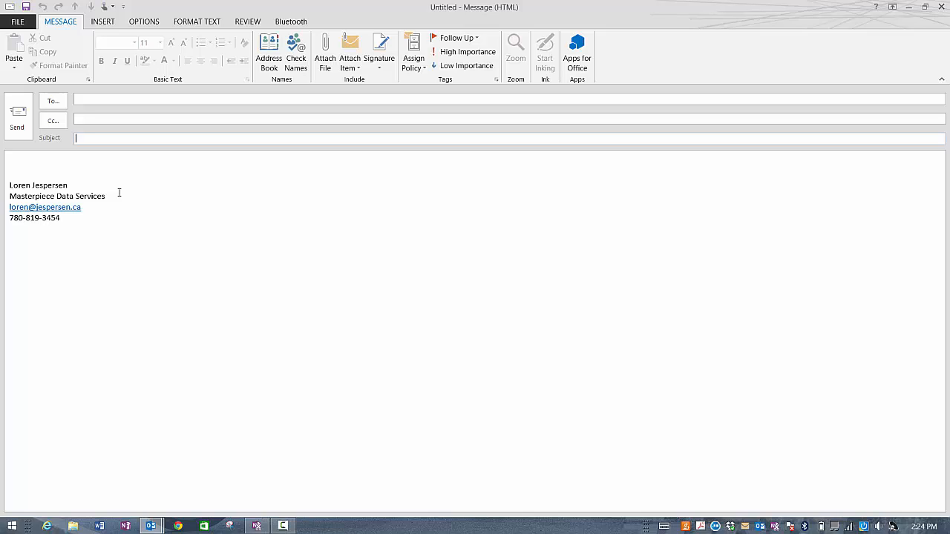
# Step: Enter Agfinity as the message subject
pyautogui.write('Agfinity -')
# Step: Show the Bcc and From fields on the message from the Options tab
pyautogui.click(103, 22)
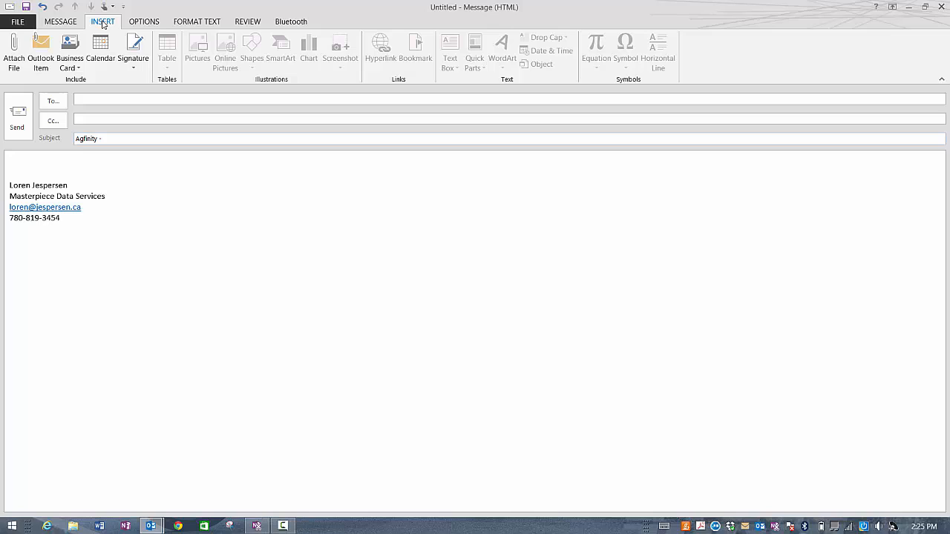
pyautogui.click(144, 23)
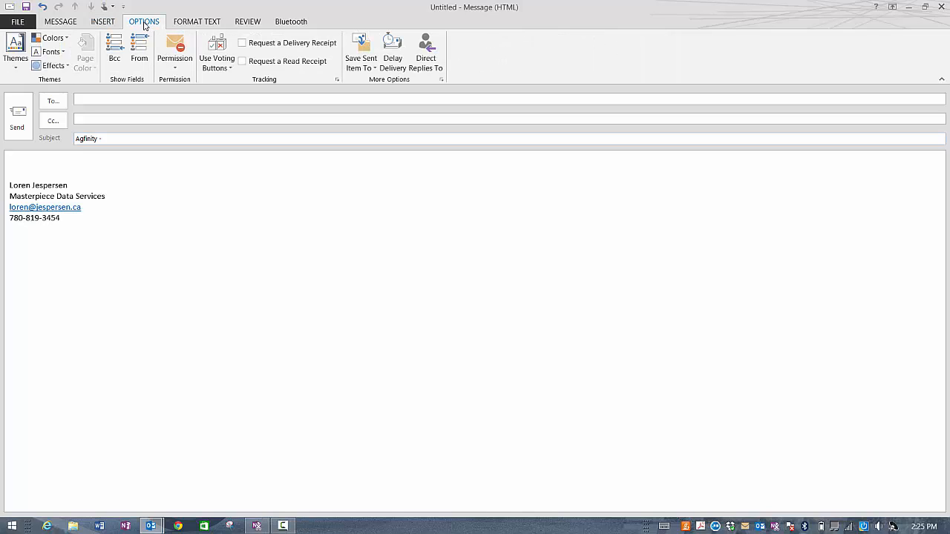
pyautogui.click(115, 60)
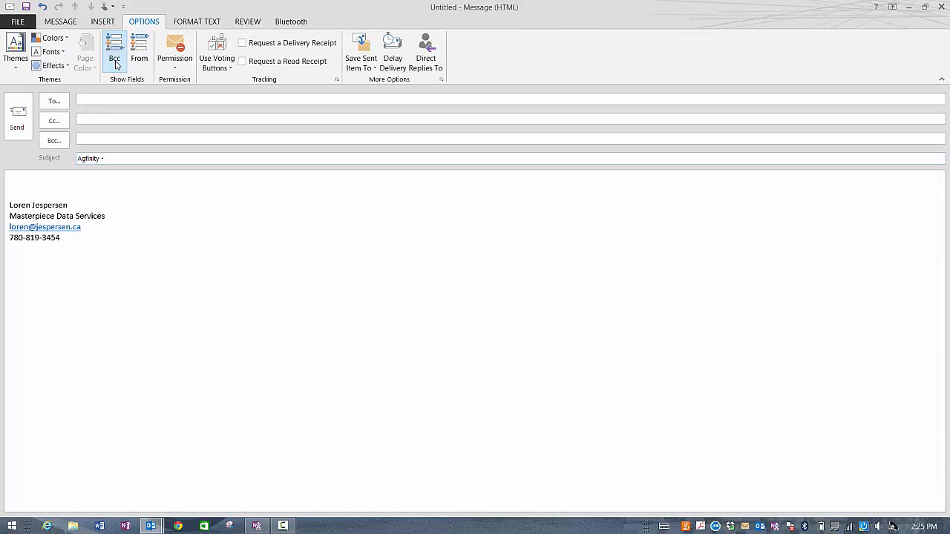
pyautogui.click(139, 54)
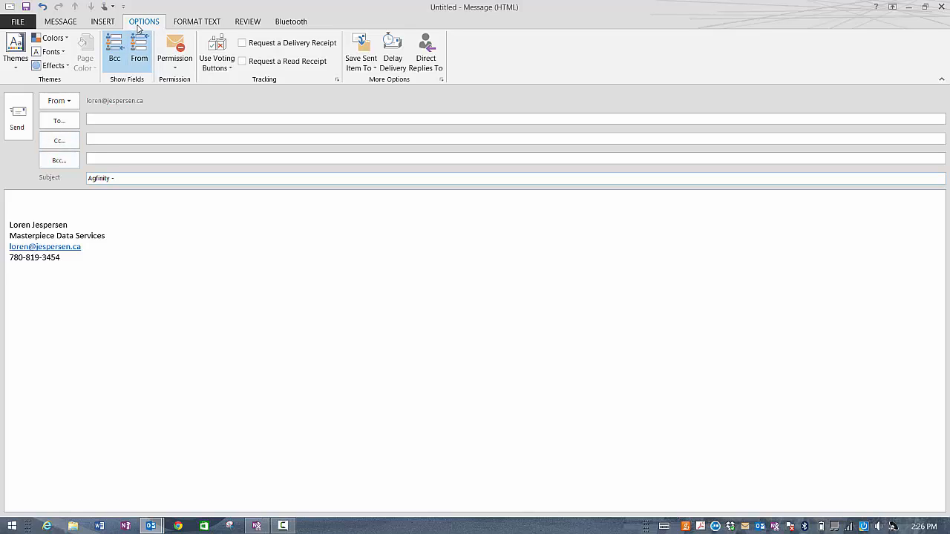
# Step: Browse the Message, Insert, Options, Format Text and Review ribbon tabs
pyautogui.click(69, 24)
pyautogui.click(115, 26)
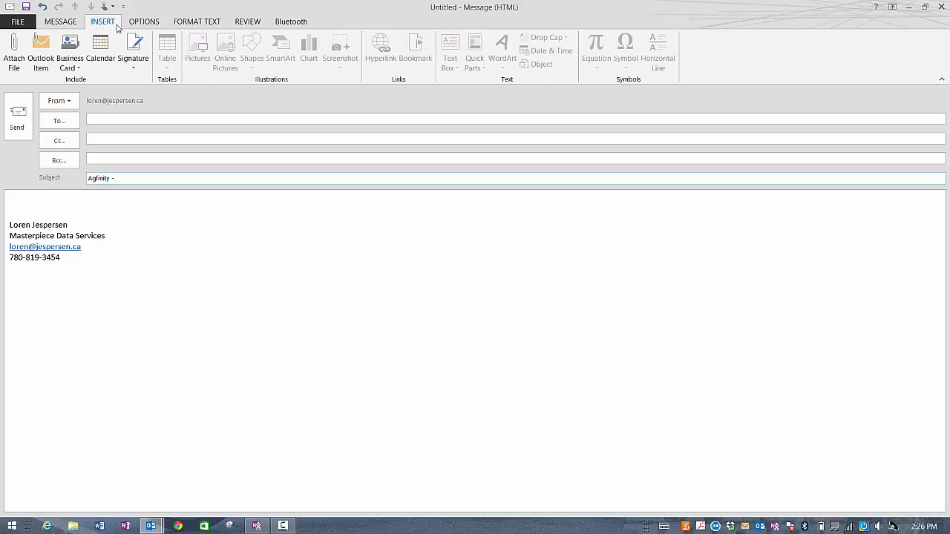
pyautogui.click(138, 24)
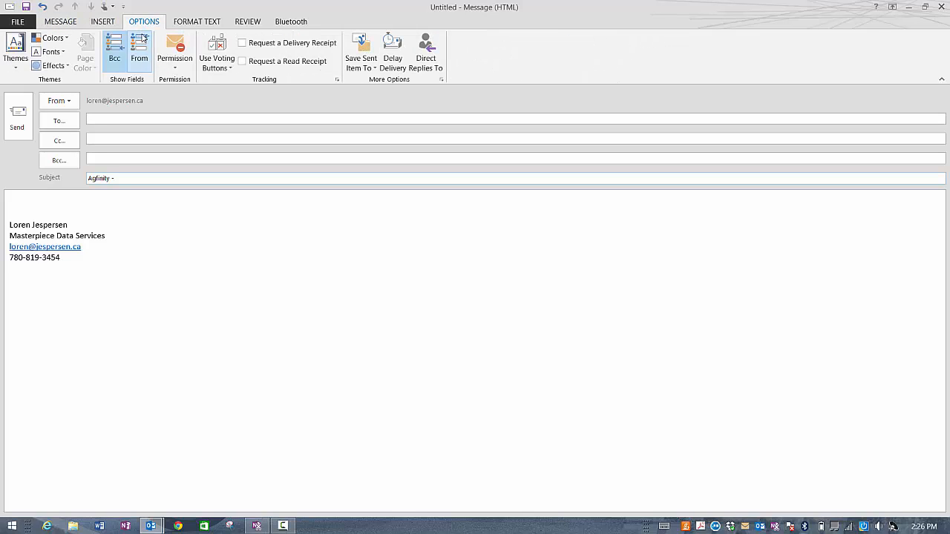
pyautogui.click(190, 23)
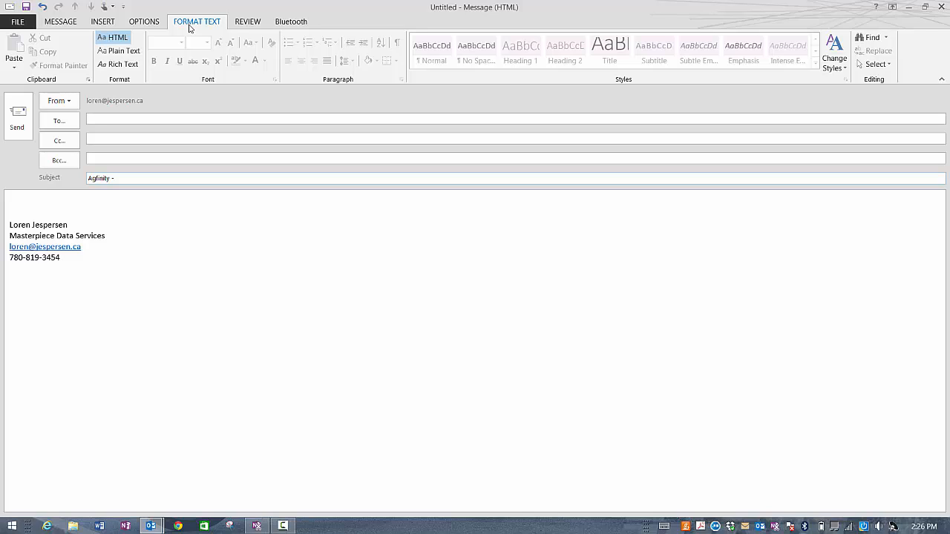
pyautogui.click(241, 23)
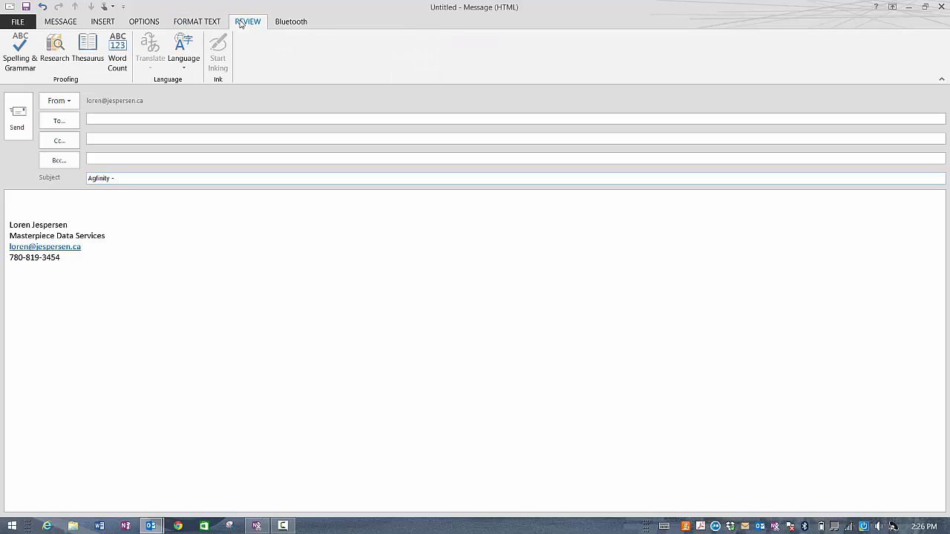
pyautogui.click(72, 24)
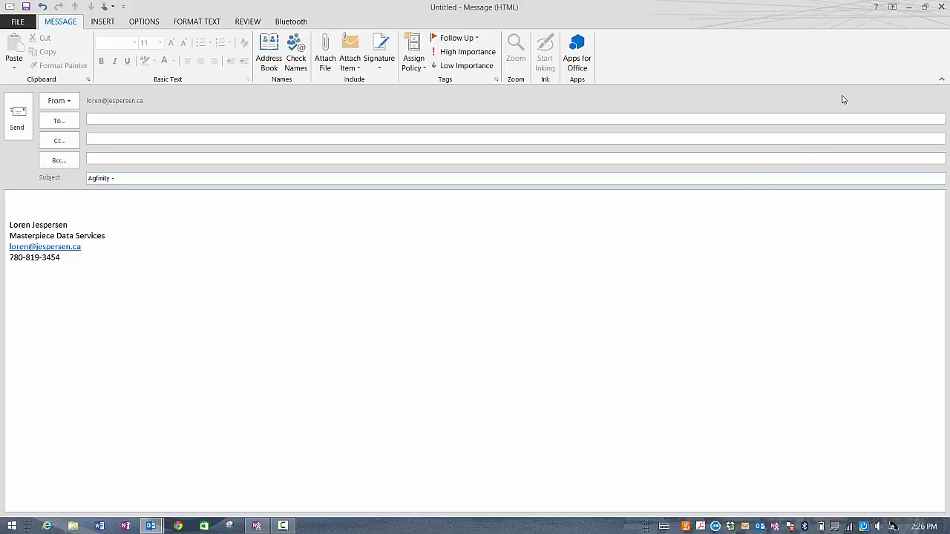
# Step: Discard the unsaved message, then review Outlook Options' Advanced and General pages and close them
pyautogui.click(943, 10)
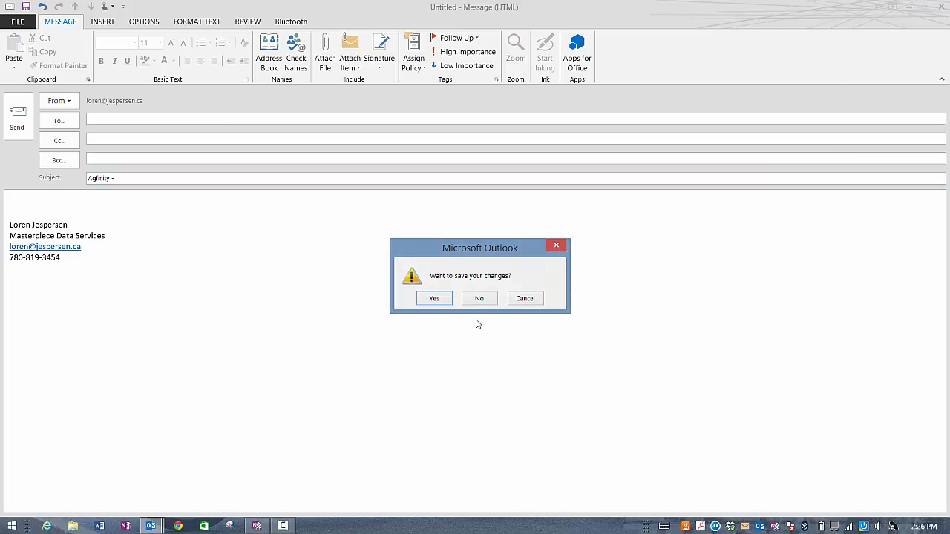
pyautogui.click(481, 297)
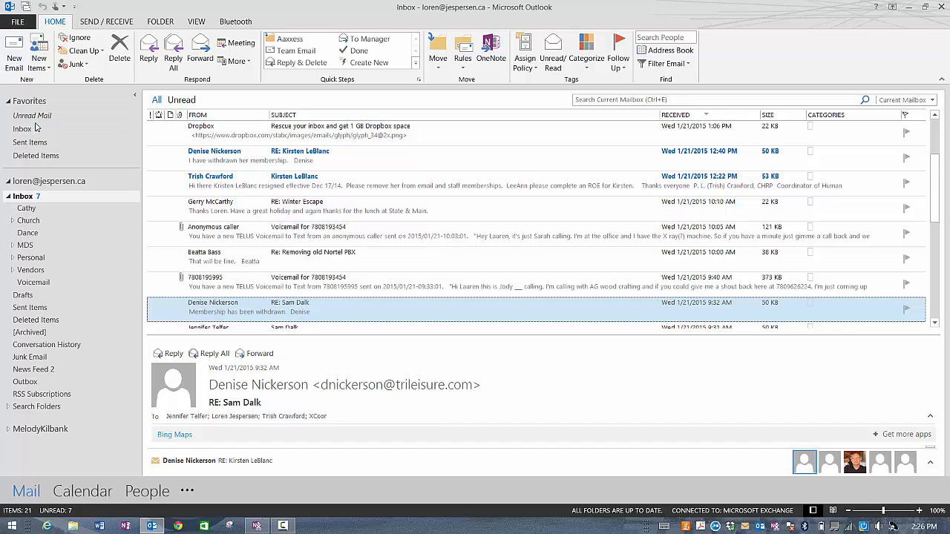
pyautogui.click(17, 22)
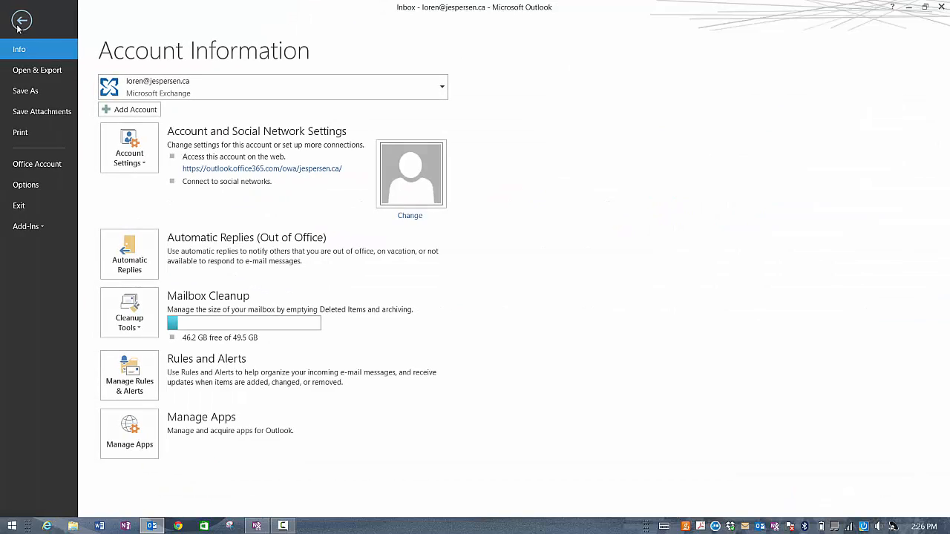
pyautogui.press('Escape')
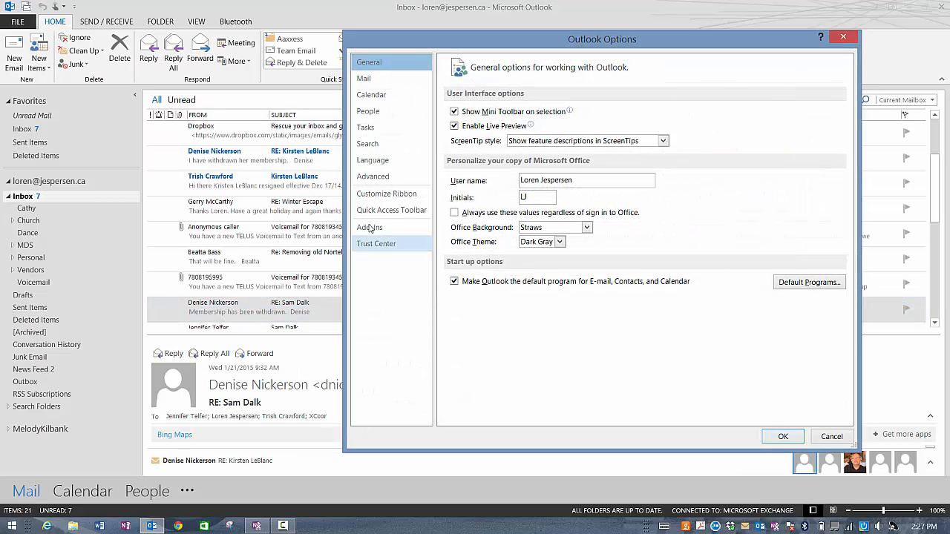
pyautogui.click(373, 181)
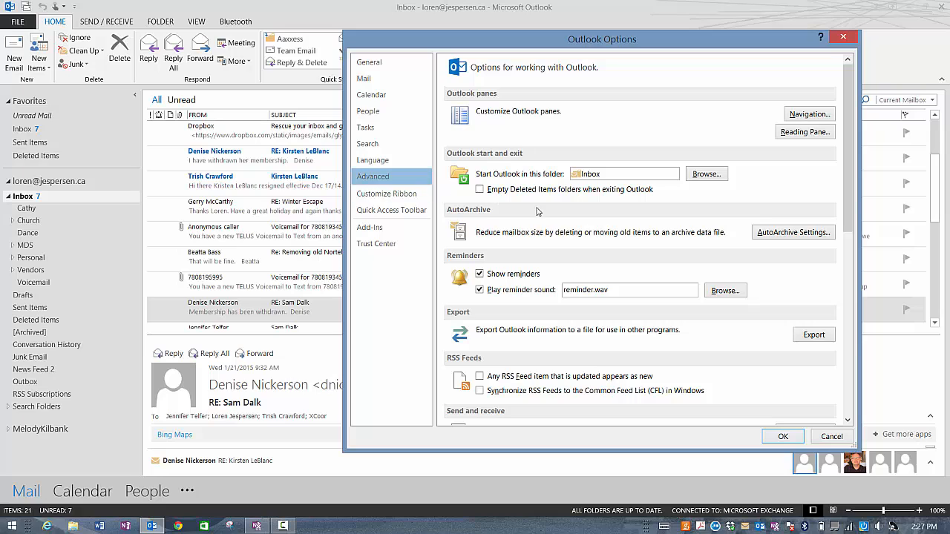
pyautogui.scroll(-5, 539, 219)
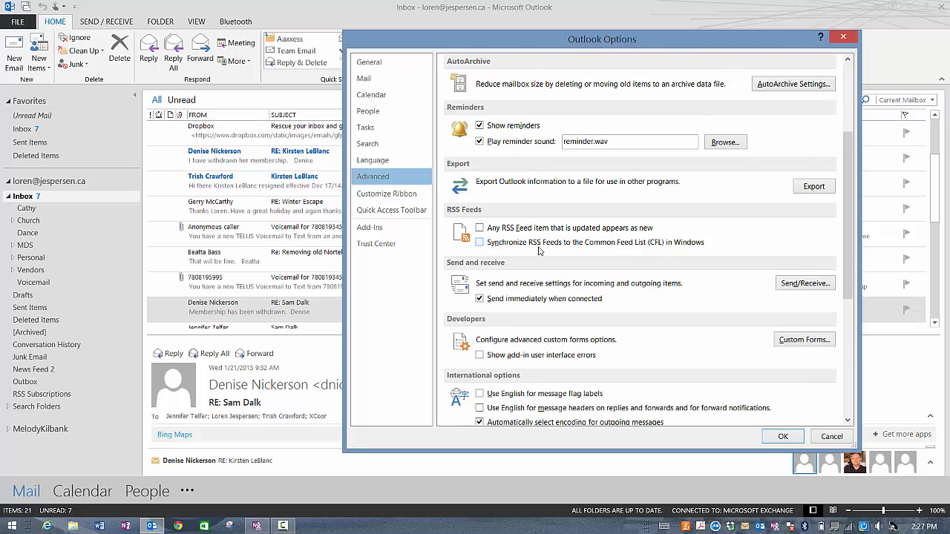
pyautogui.click(372, 63)
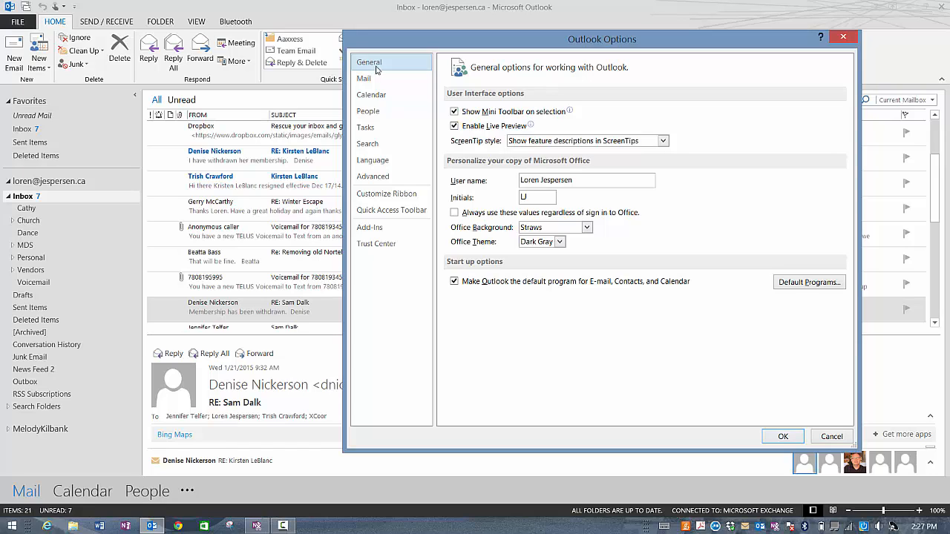
pyautogui.click(844, 39)
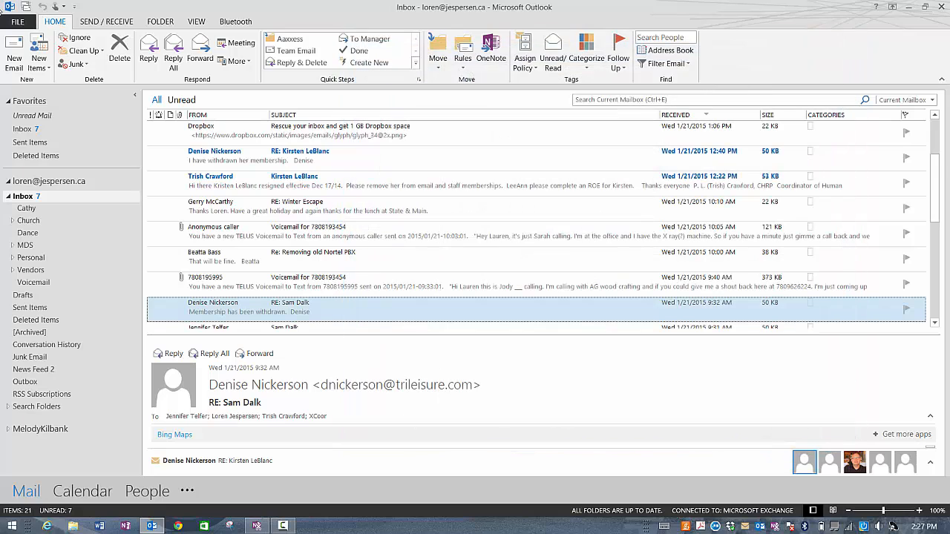
# Step: From a new message, open Signatures and Stationery, view the TLC signature, and start a new signature
pyautogui.click(16, 57)
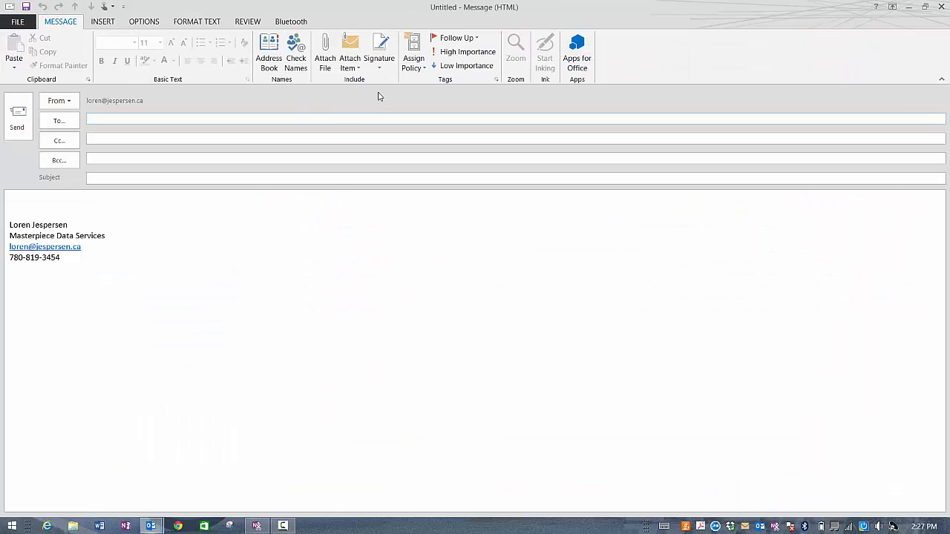
pyautogui.click(380, 67)
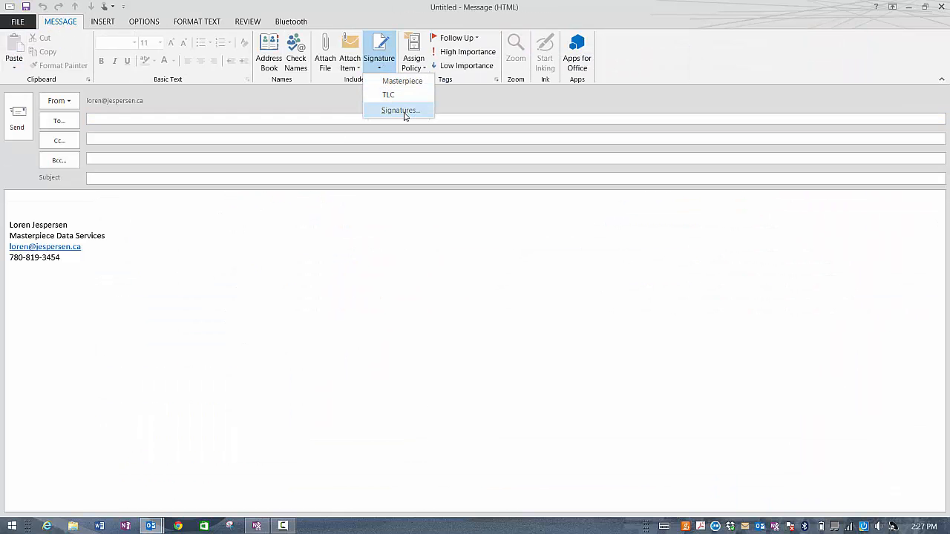
pyautogui.click(403, 111)
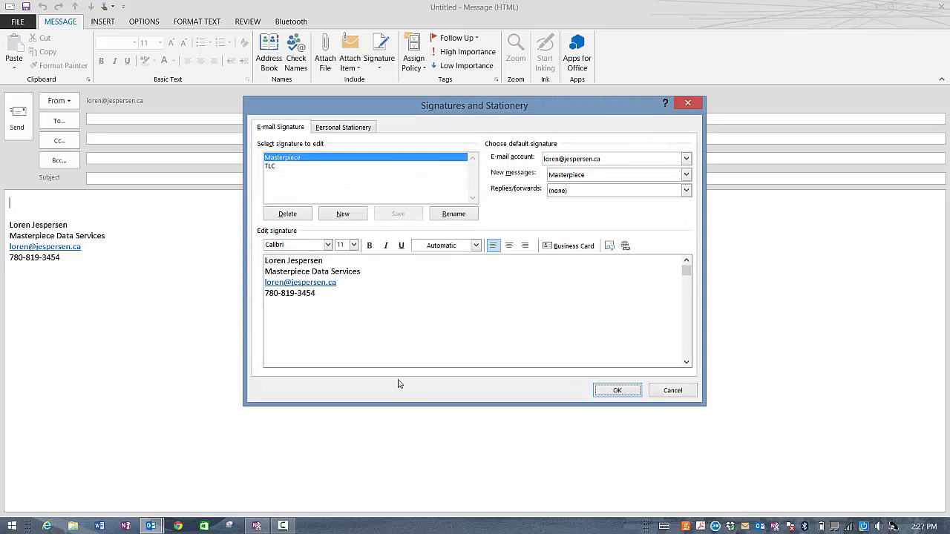
pyautogui.click(271, 167)
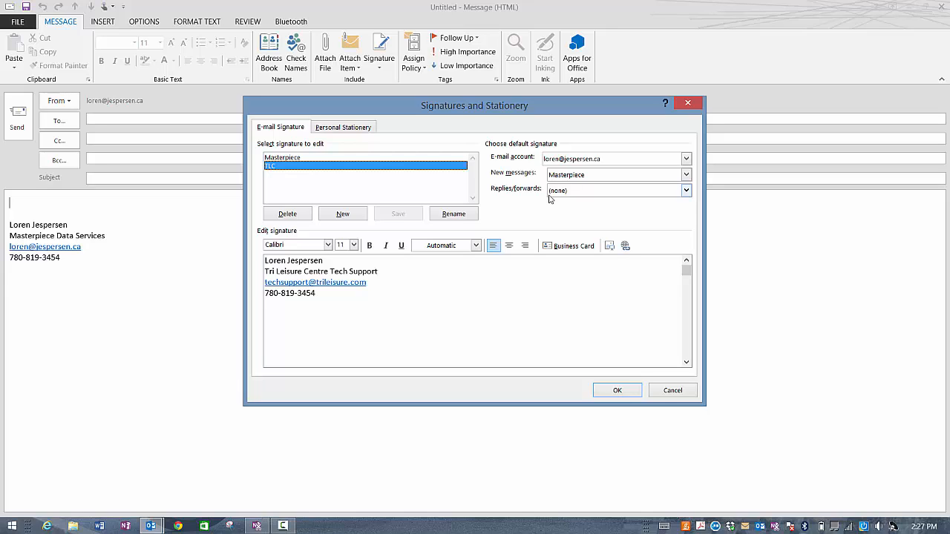
pyautogui.click(335, 214)
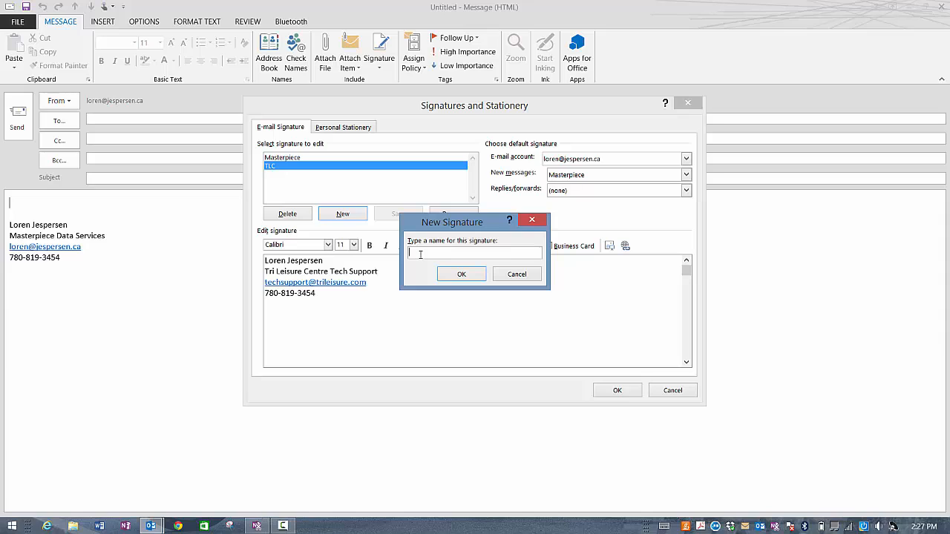
# Step: Name the new blank signature Test and add it to the list
pyautogui.write('Test')
pyautogui.press('Return')
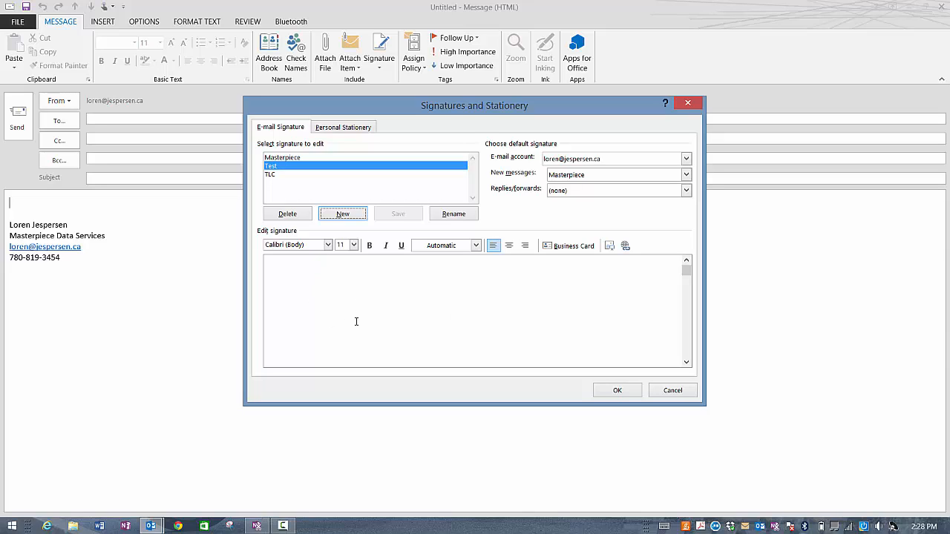
pyautogui.click(8, 227)
# Step: Close the signature dialog and blank message, view Account Information, and return to the Inbox
pyautogui.click(674, 392)
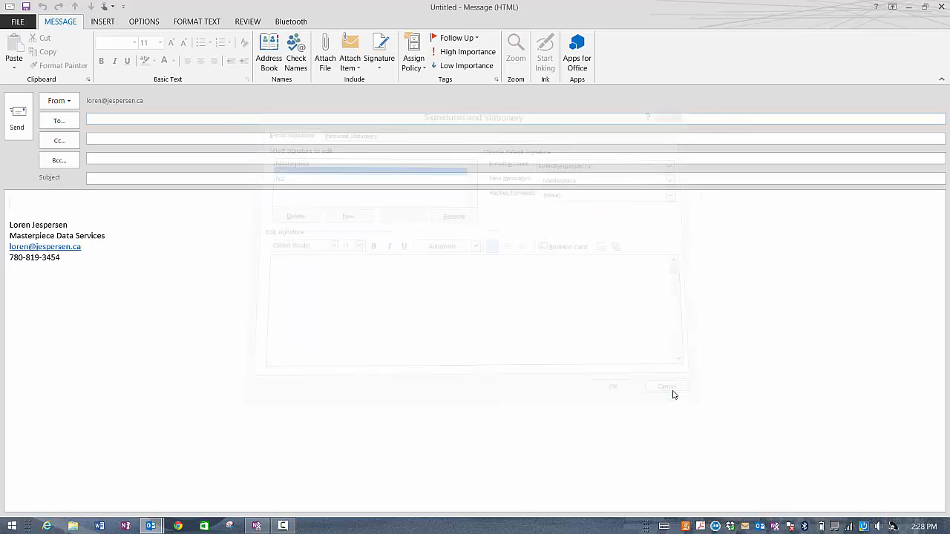
pyautogui.click(940, 6)
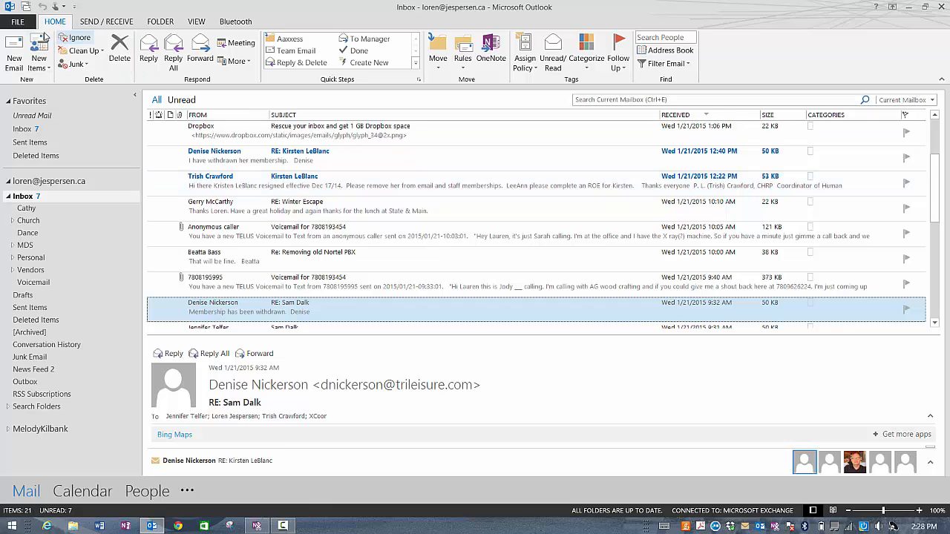
pyautogui.click(17, 22)
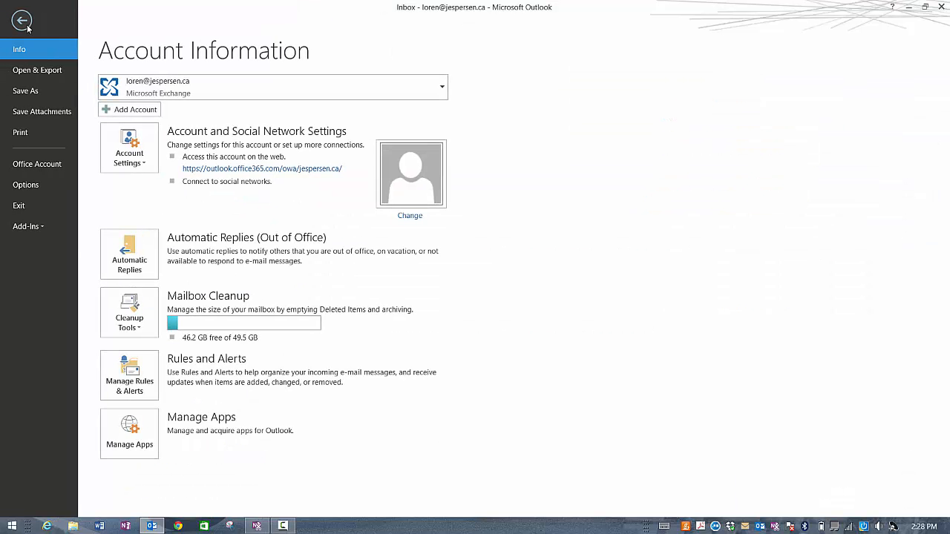
pyautogui.click(21, 20)
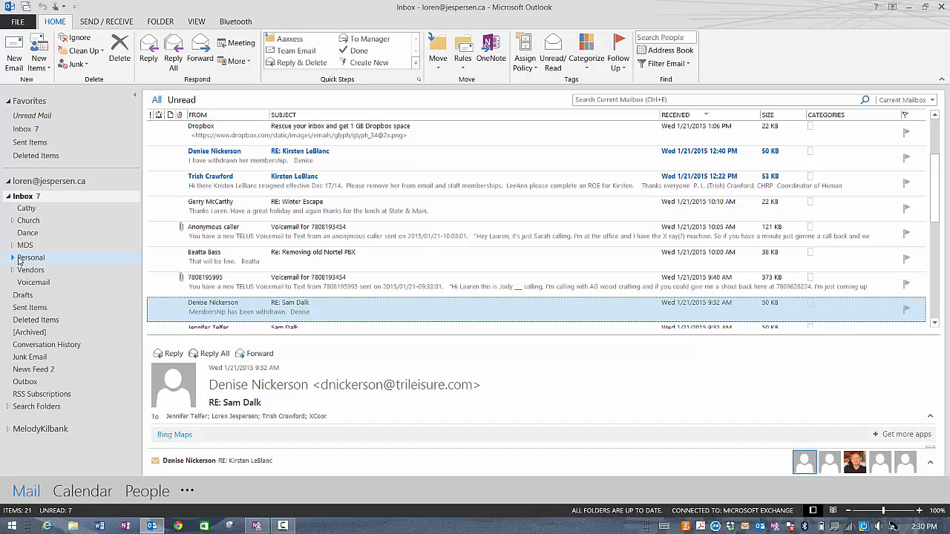
# Step: Collapse the Inbox subfolders, then start and cancel a new folder under Deleted Items
pyautogui.click(8, 197)
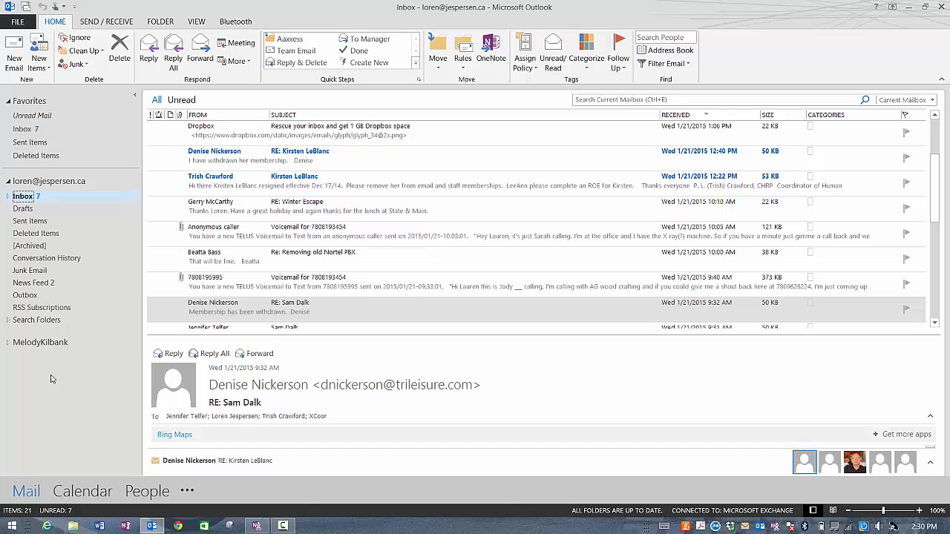
pyautogui.rightClick(104, 235)
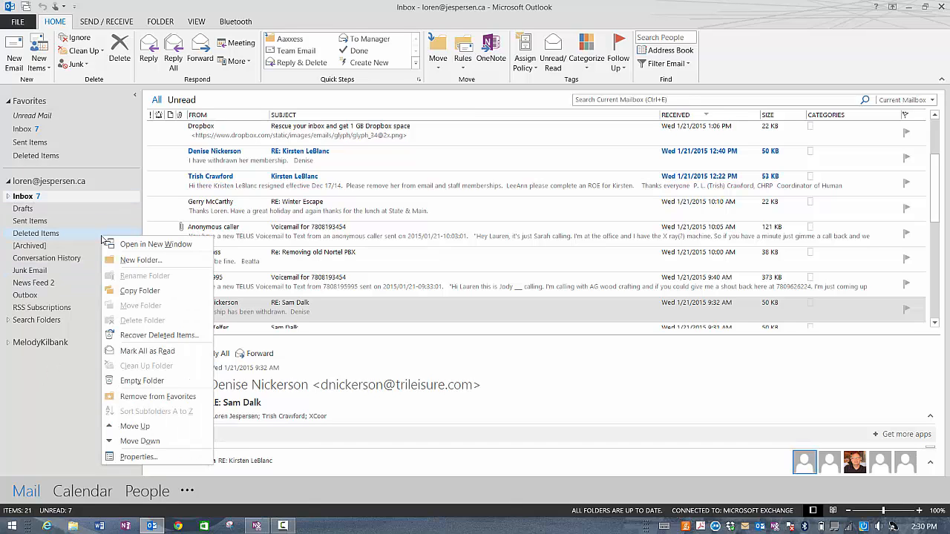
pyautogui.click(128, 260)
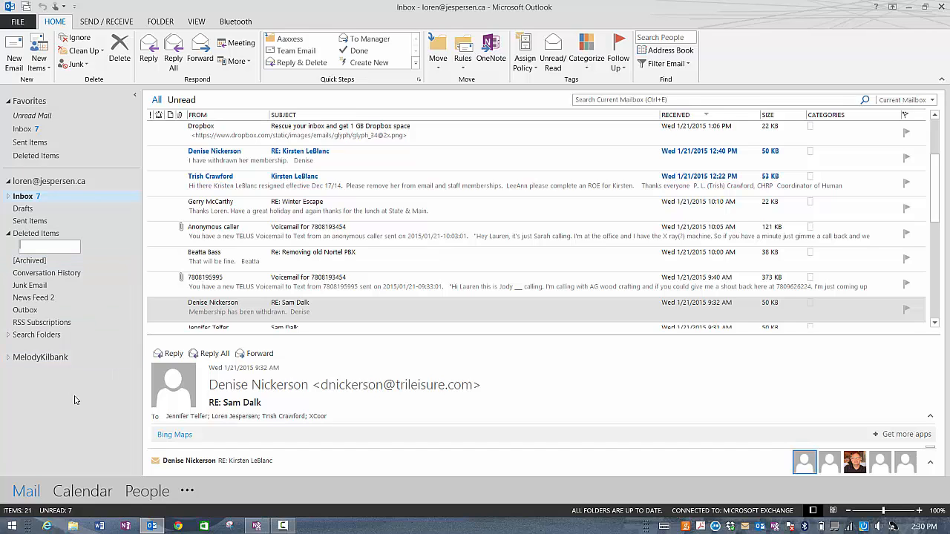
pyautogui.press('Escape')
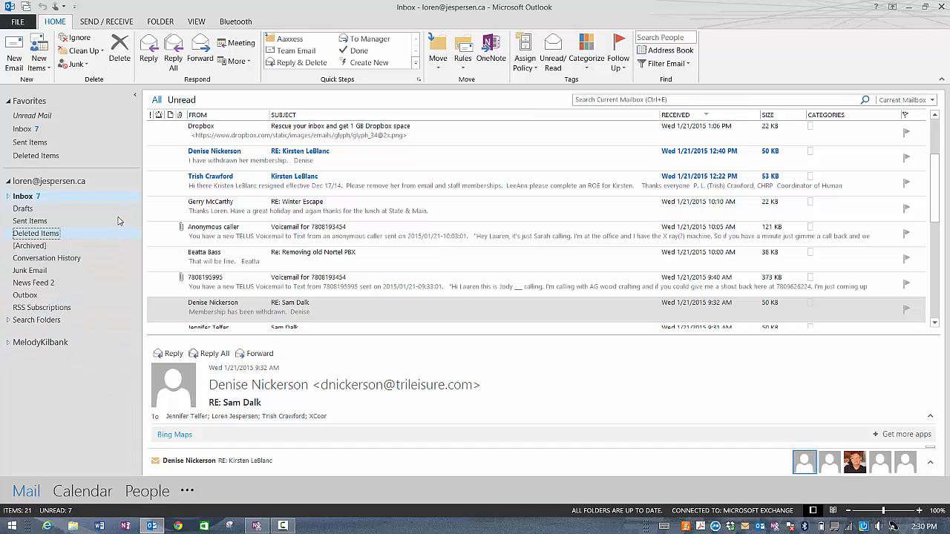
# Step: Create a new top-level mailbox folder named test
pyautogui.rightClick(115, 186)
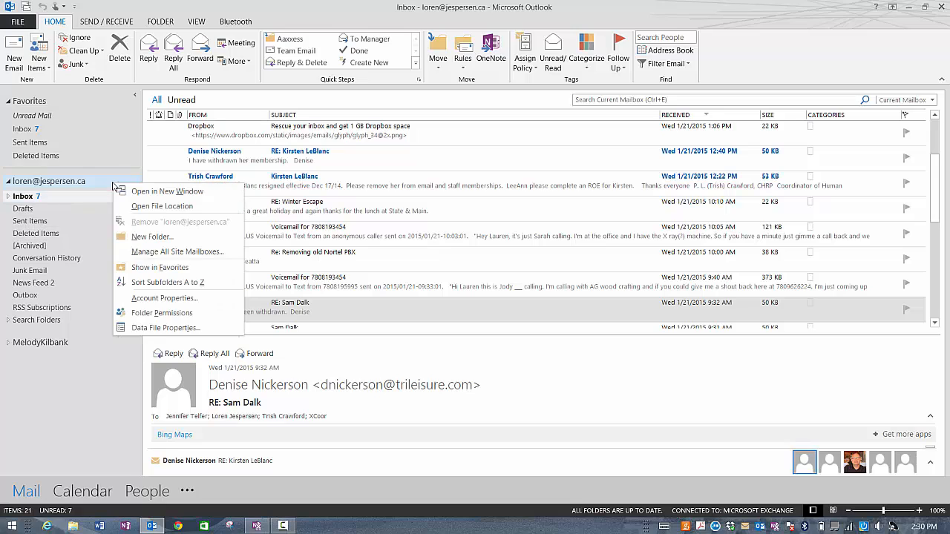
pyautogui.click(150, 236)
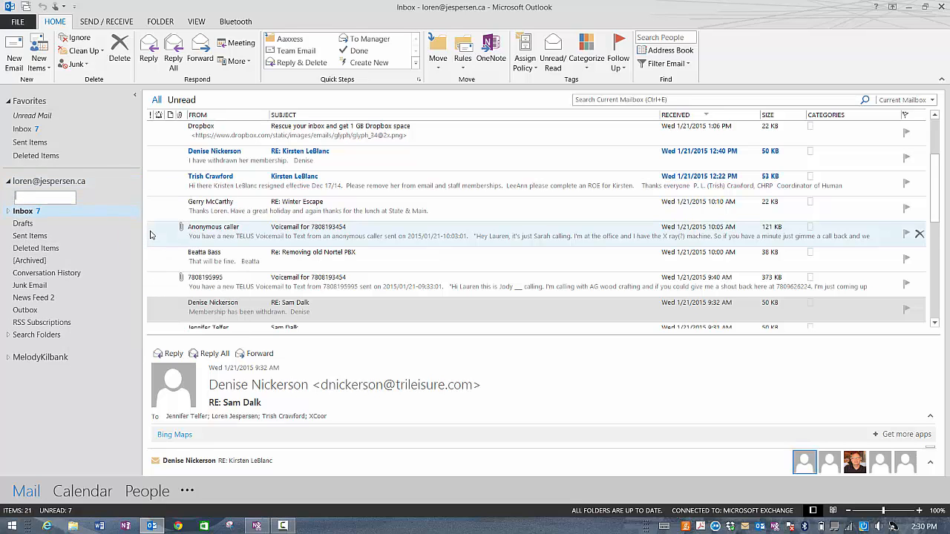
pyautogui.write('test')
pyautogui.press('Return')
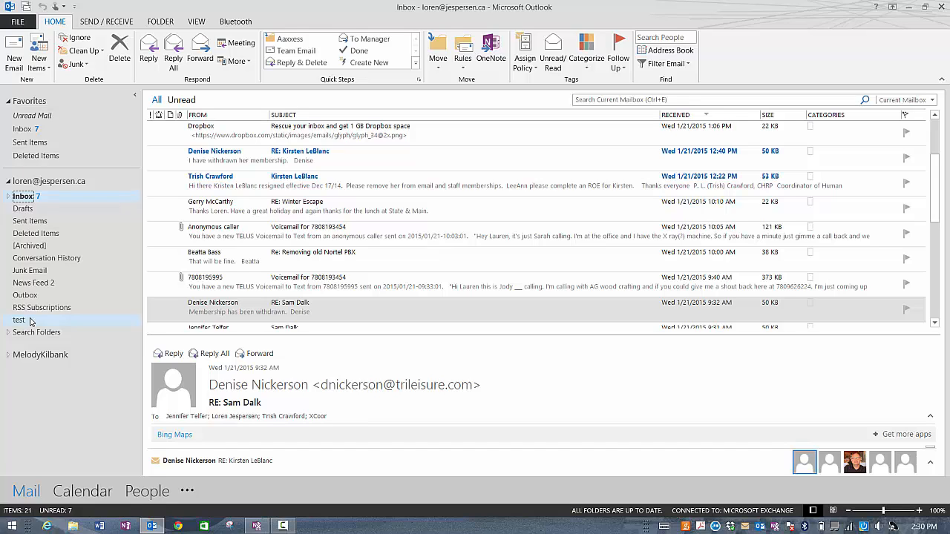
# Step: Expand the Inbox, Personal, Family and Friends folders, then collapse Friends again
pyautogui.click(8, 197)
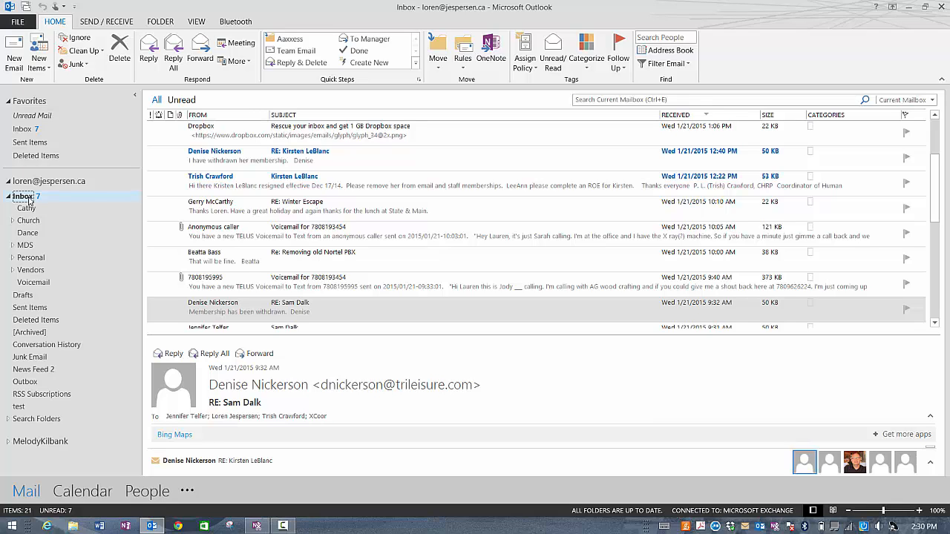
pyautogui.click(11, 257)
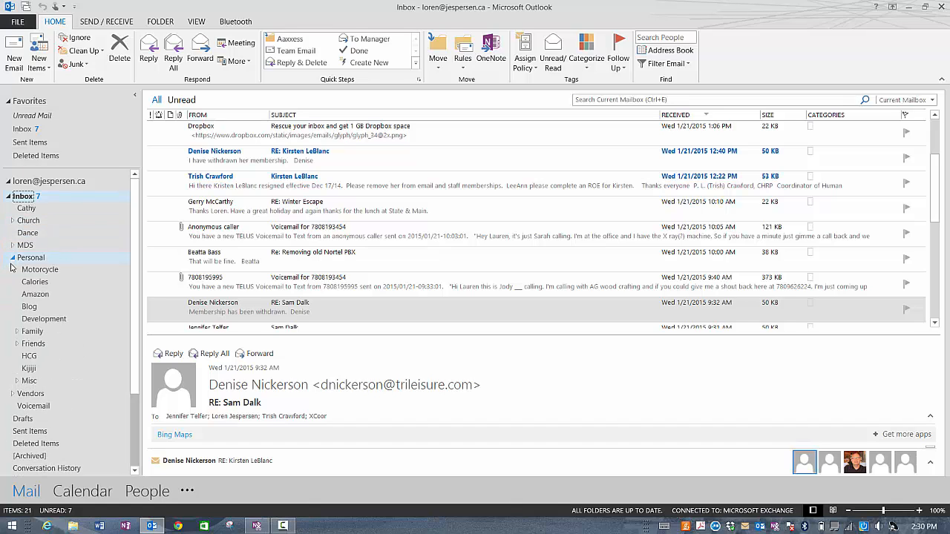
pyautogui.click(17, 332)
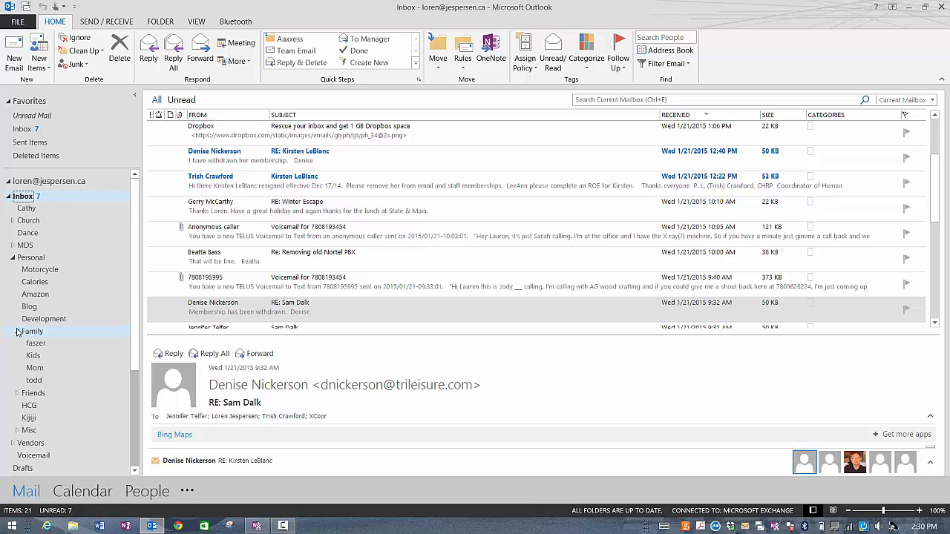
pyautogui.click(16, 394)
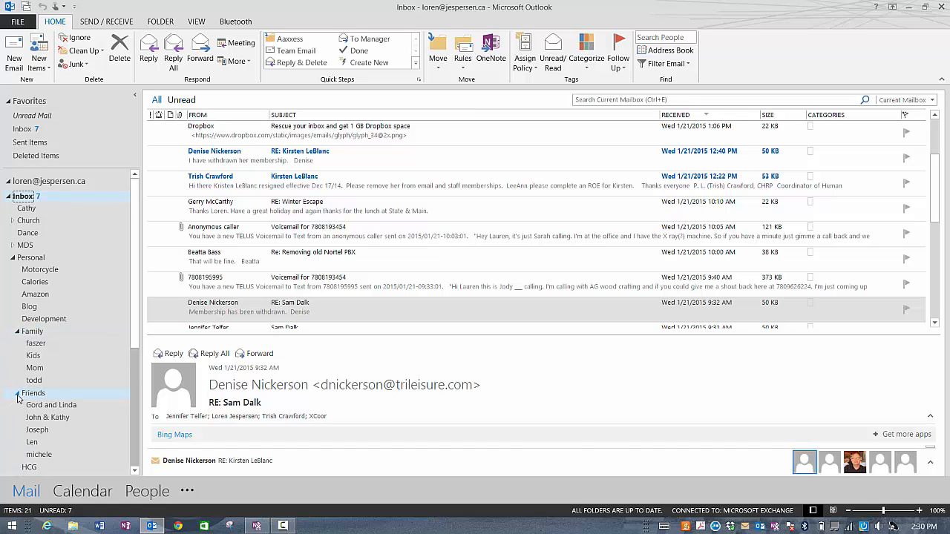
pyautogui.click(17, 393)
pyautogui.click(17, 332)
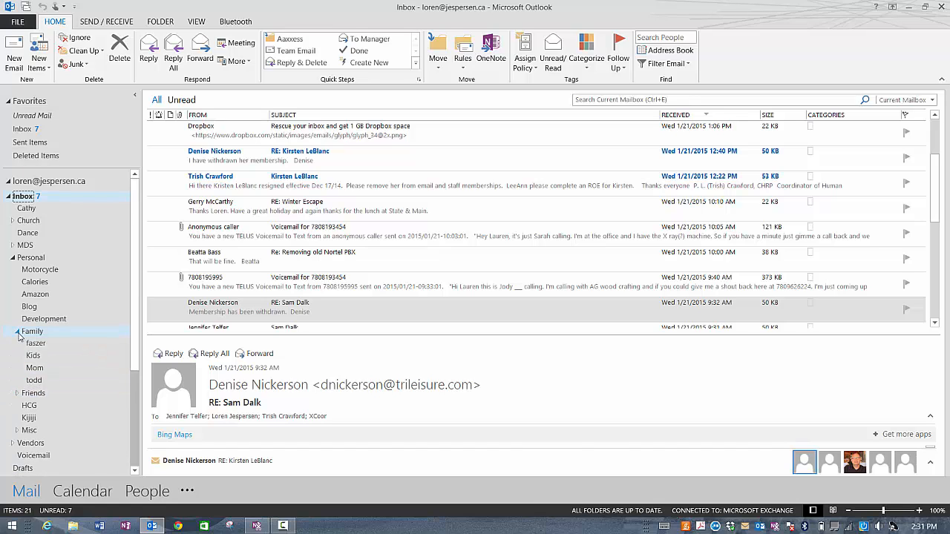
# Step: Collapse the Personal folder so the Inbox lists only its direct subfolders, Cathy through Voicemail
pyautogui.click(13, 258)
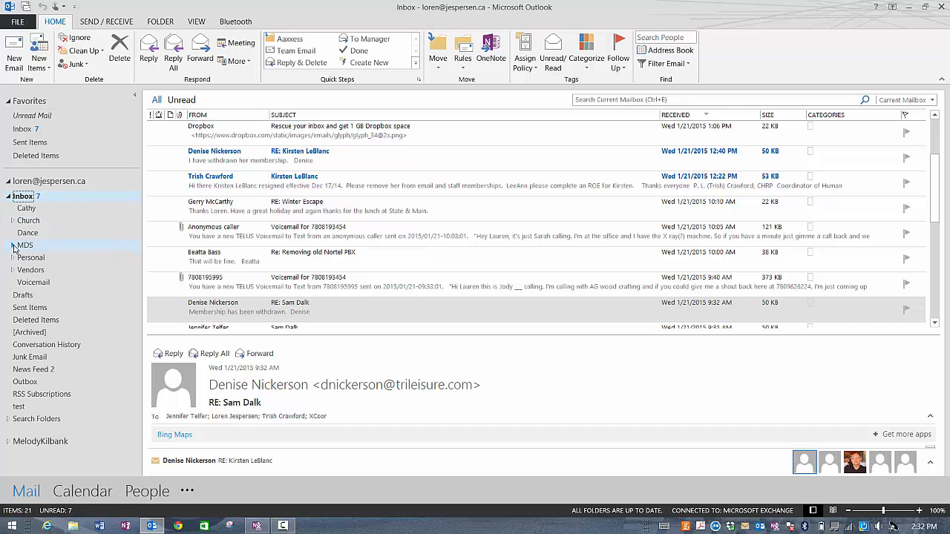
# Step: Open the 1-TLC folder under MDS and group its messages by sender
pyautogui.click(12, 246)
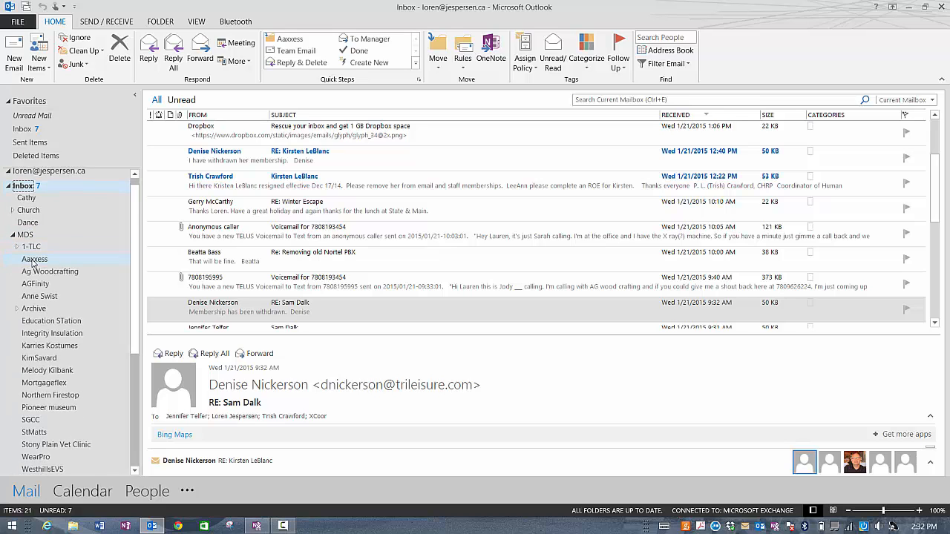
pyautogui.scroll(-1, 44, 357)
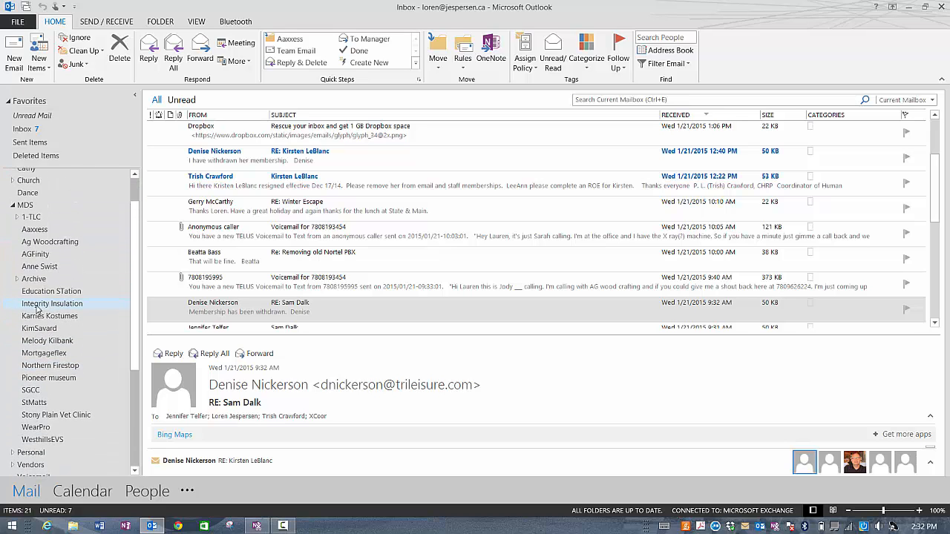
pyautogui.click(30, 218)
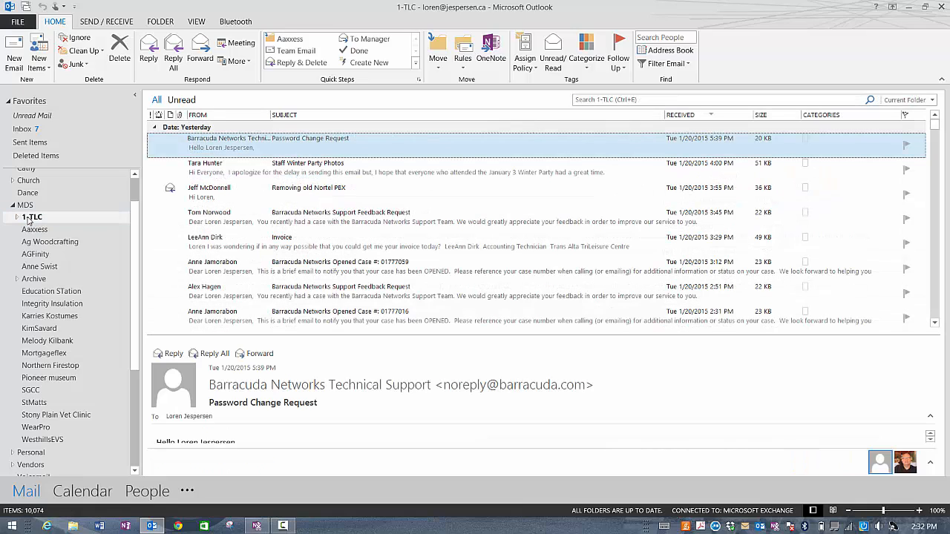
pyautogui.scroll(-15, 308, 240)
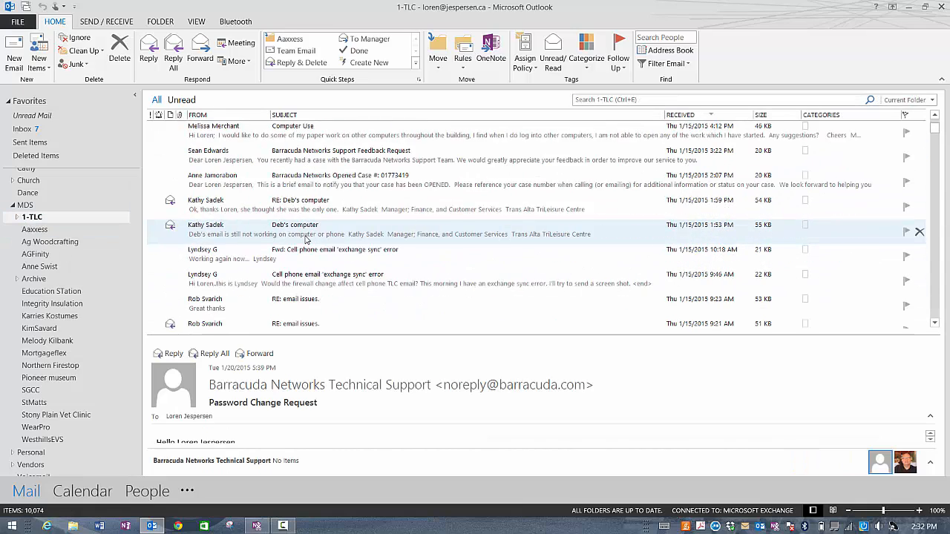
pyautogui.scroll(-5, 305, 240)
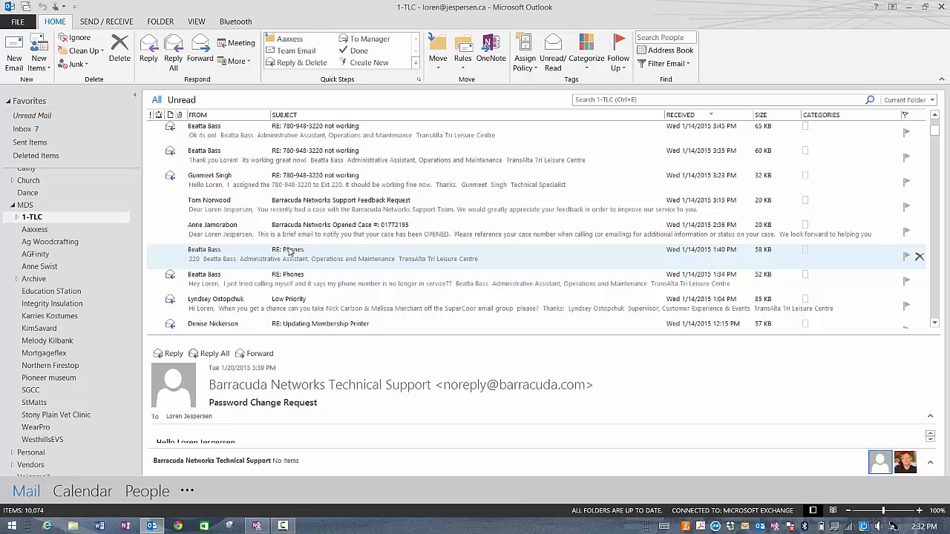
pyautogui.scroll(5, 290, 252)
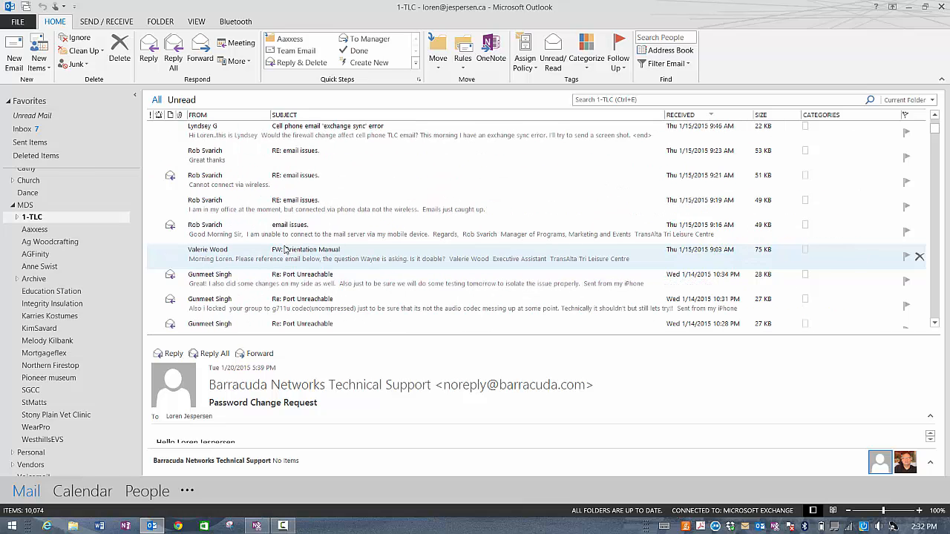
pyautogui.click(240, 116)
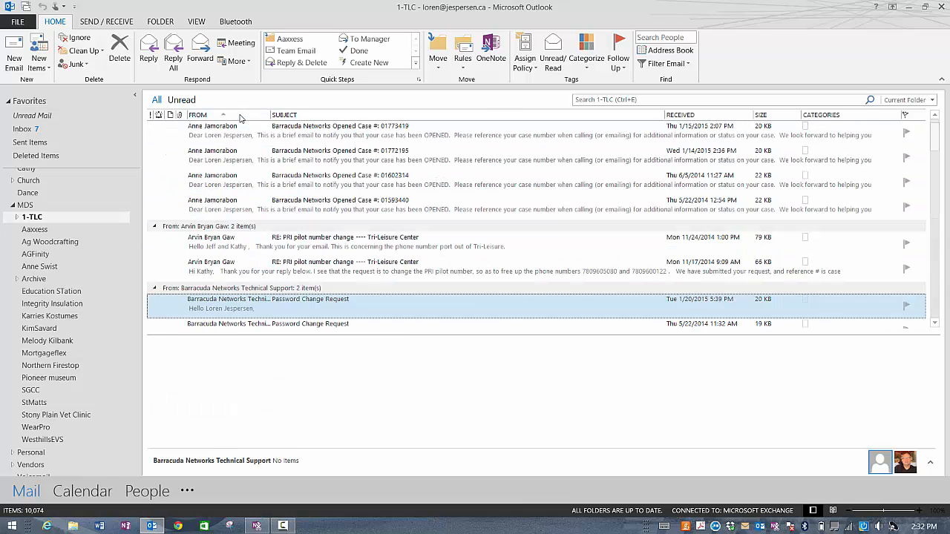
# Step: Select all six Barracuda Networks case emails and expand 1-TLC to show its Phones subfolder
pyautogui.click(232, 213)
pyautogui.scroll(3, 232, 209)
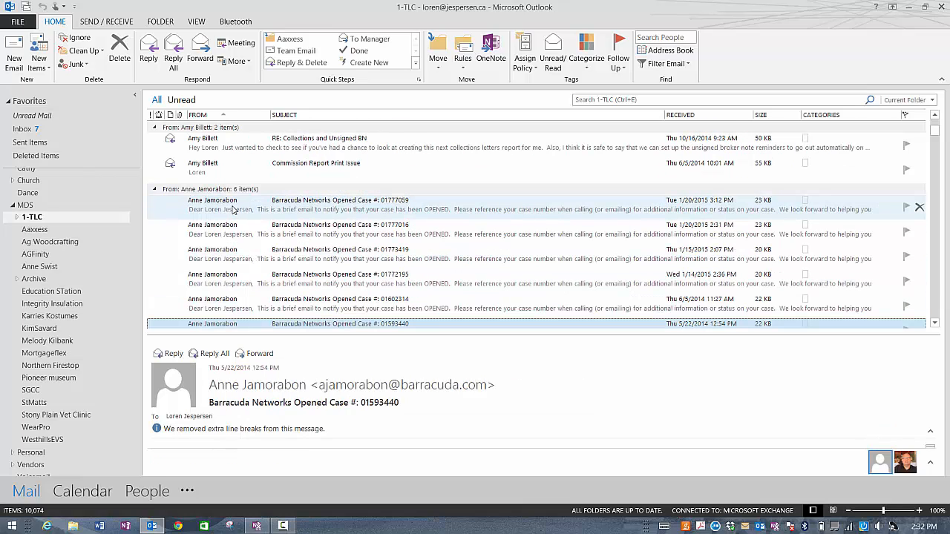
pyautogui.keyDown('shift'); pyautogui.click(233, 207); pyautogui.keyUp('shift')
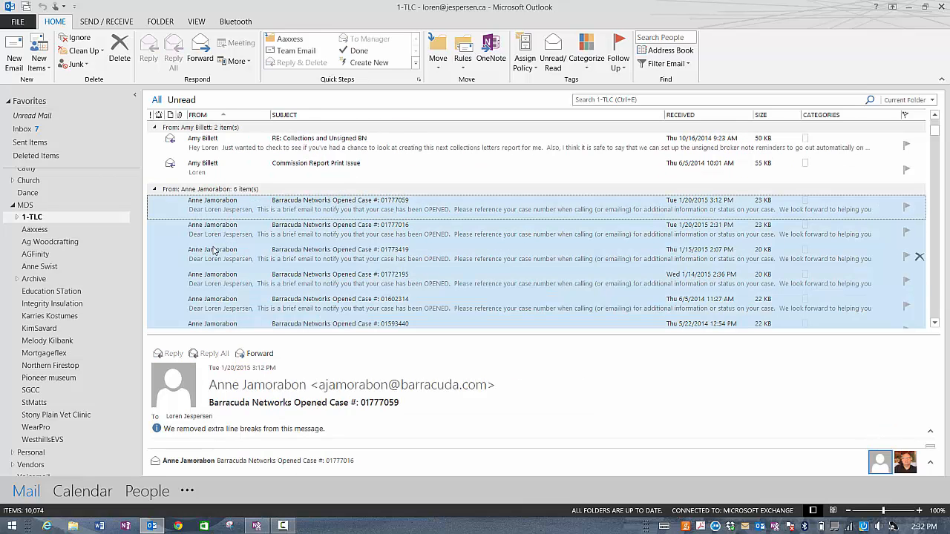
pyautogui.click(17, 217)
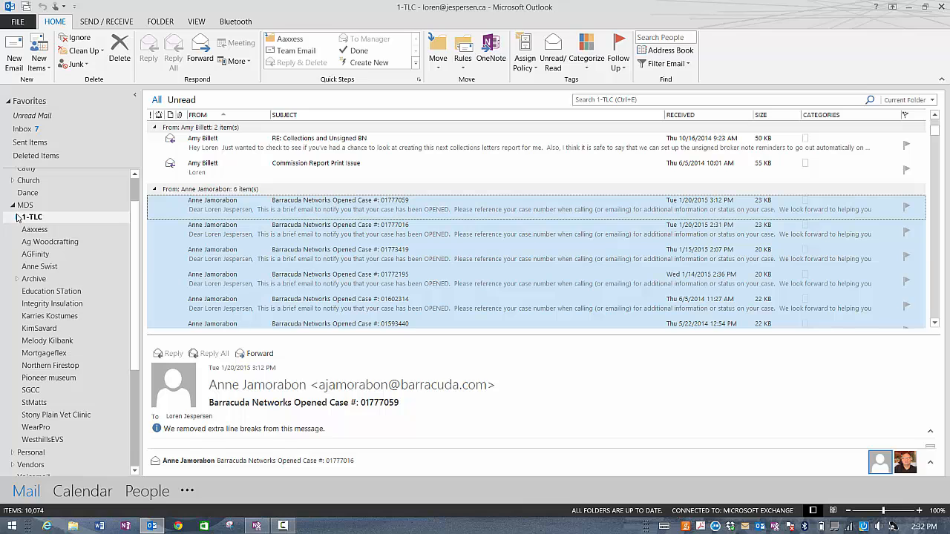
# Step: Move the six case emails into Phones, confirm they arrived, then return to 1-TLC and collapse it
pyautogui.moveTo(165, 259); pyautogui.dragTo(74, 236)
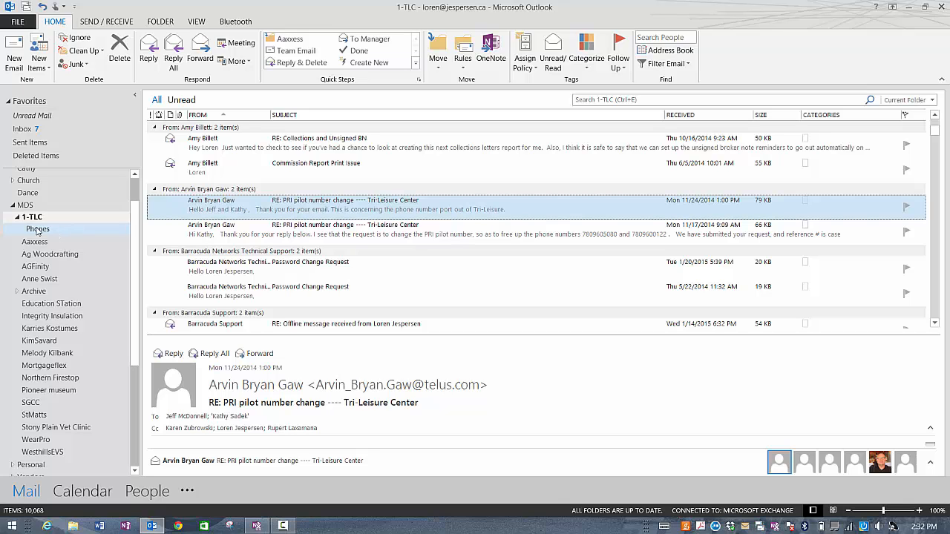
pyautogui.click(37, 229)
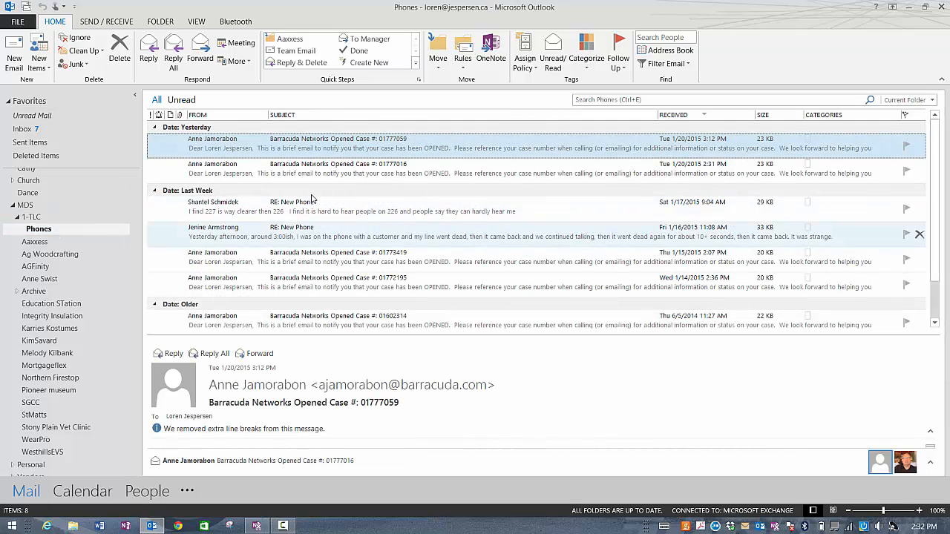
pyautogui.click(31, 217)
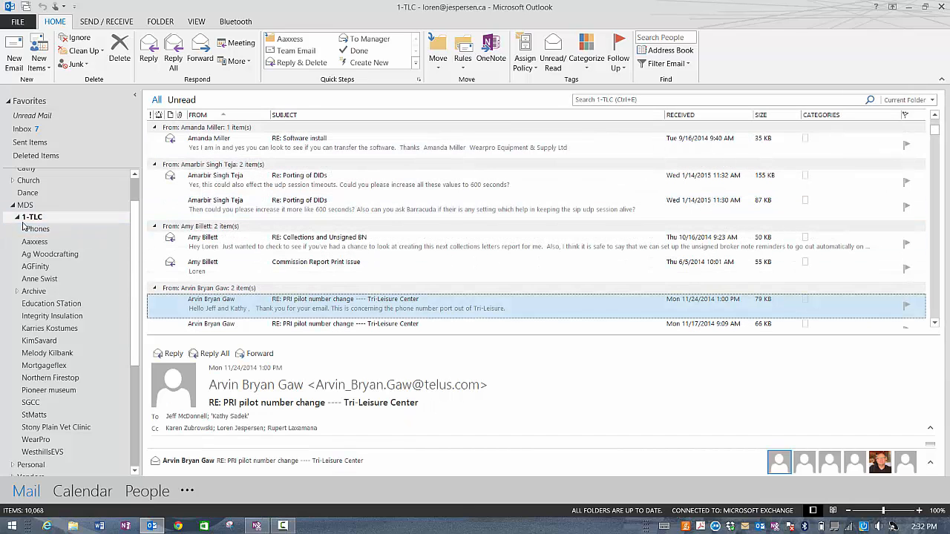
pyautogui.click(17, 217)
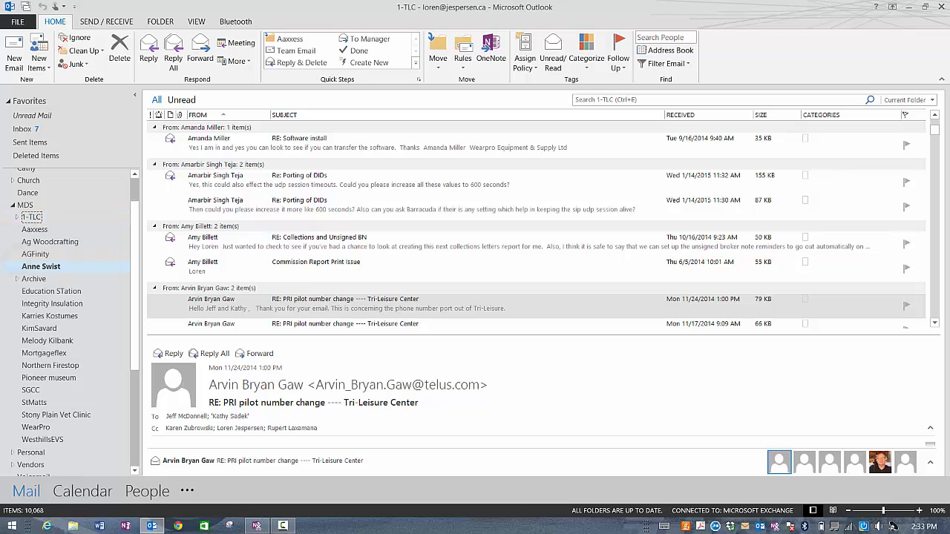
# Step: Browse the next client folder's mail, then return to the Inbox with 21 items
pyautogui.click(31, 266)
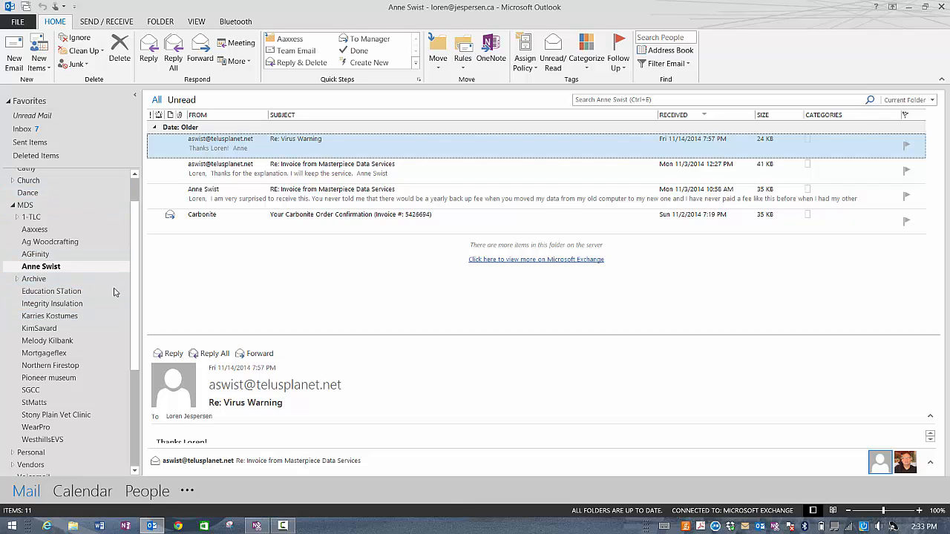
pyautogui.scroll(-2, 131, 334)
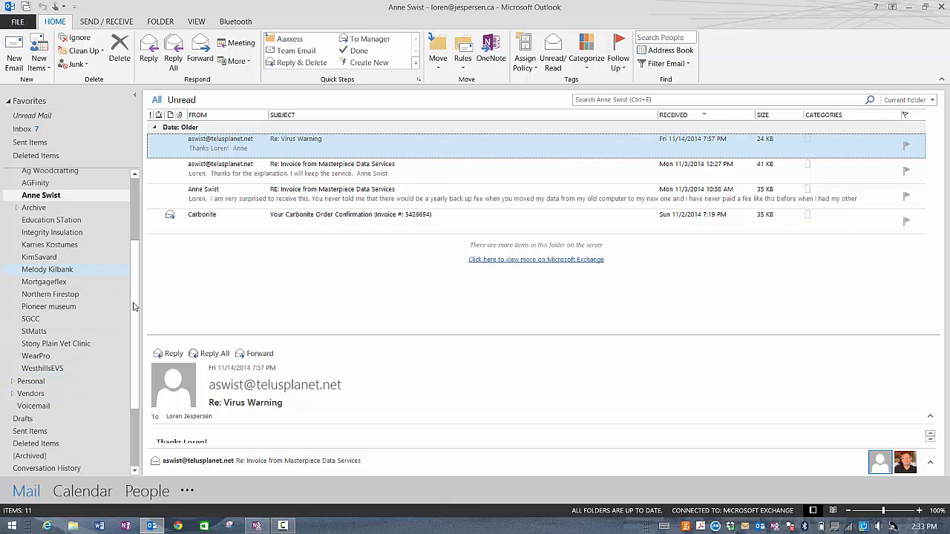
pyautogui.scroll(3, 133, 306)
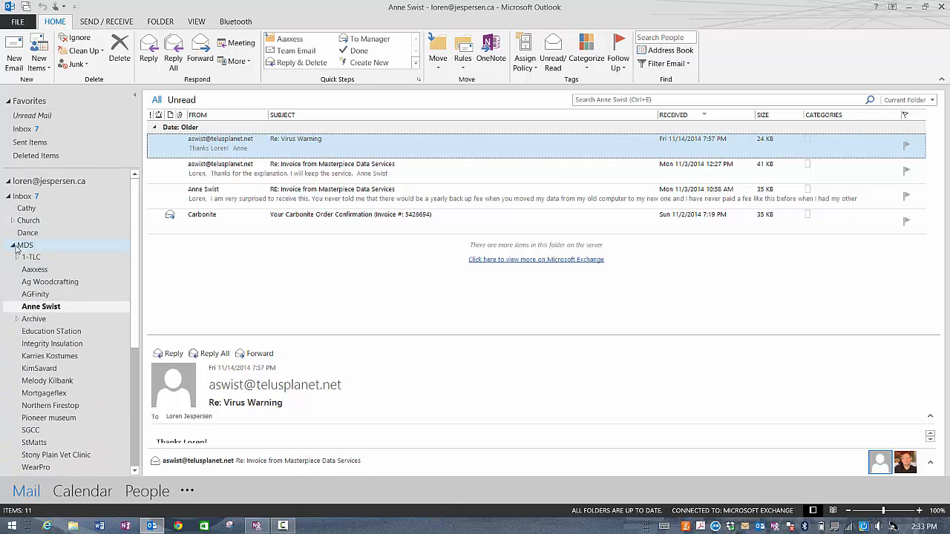
pyautogui.click(29, 199)
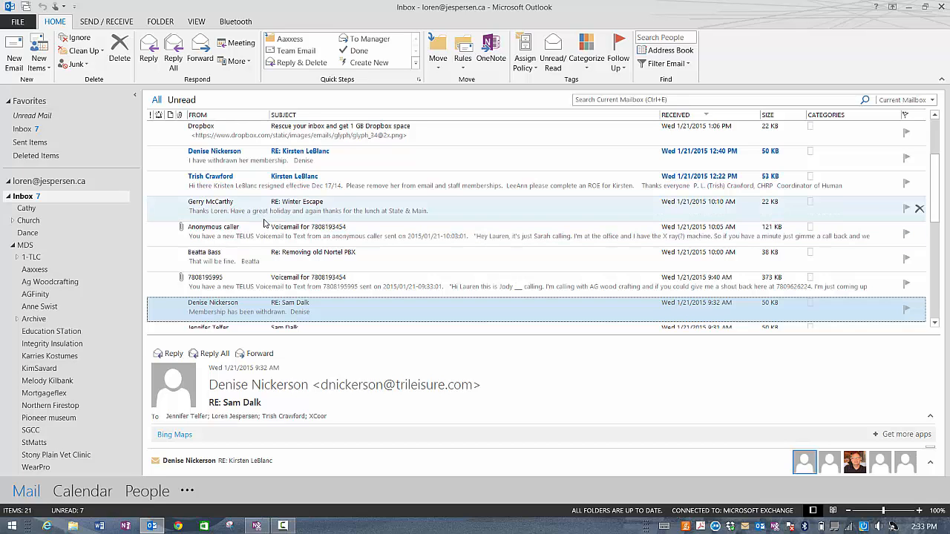
# Step: File the 7:50 PM and 8:00 PM RE: Ext 217 emails into 1-TLC
pyautogui.scroll(-5, 264, 223)
pyautogui.click(252, 298)
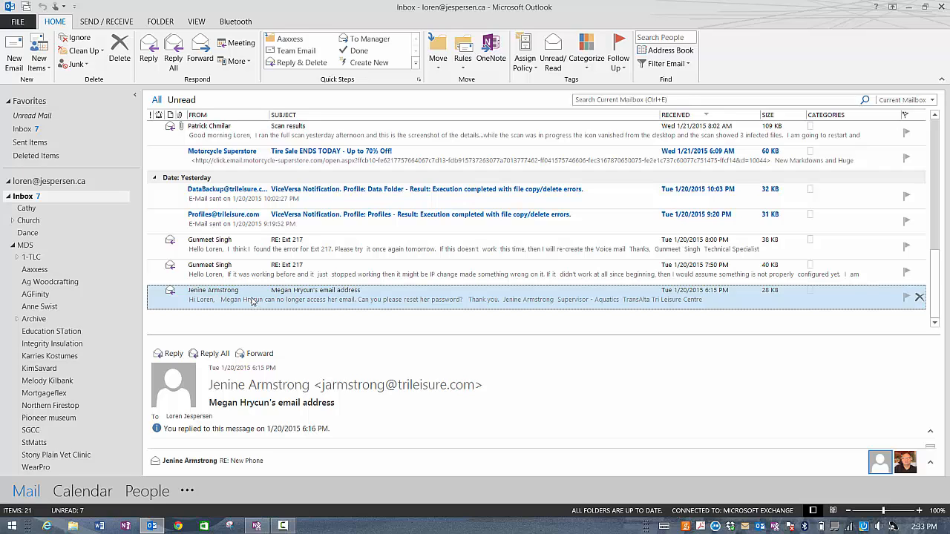
pyautogui.click(251, 280)
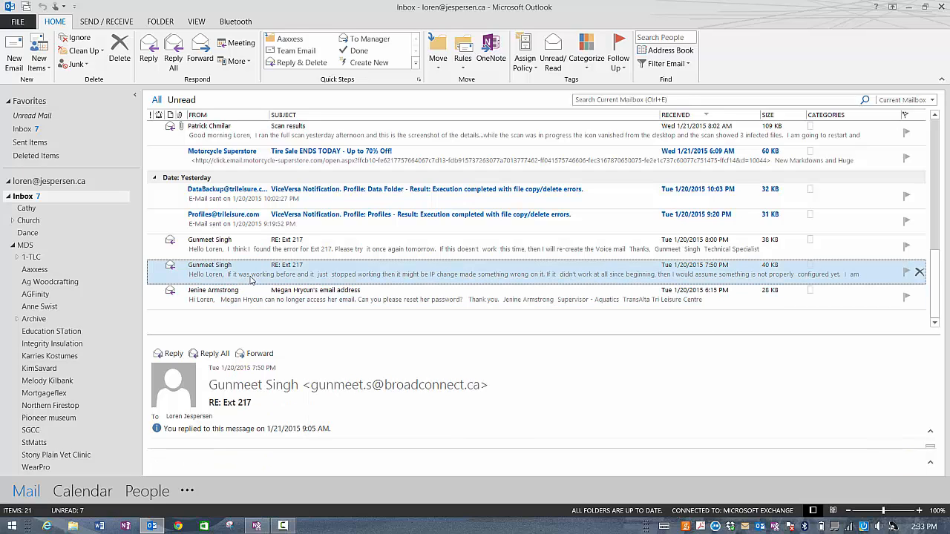
pyautogui.keyDown('shift'); pyautogui.click(253, 254); pyautogui.keyUp('shift')
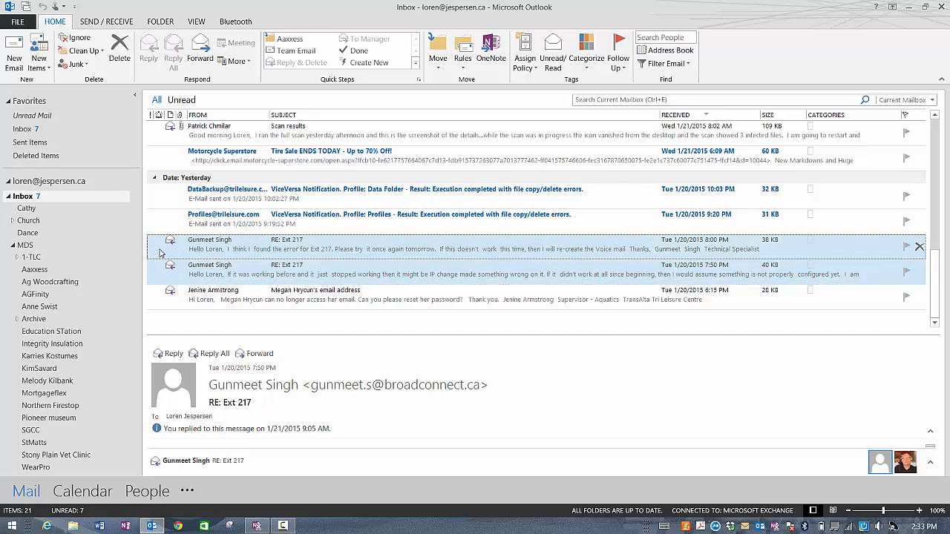
pyautogui.moveTo(159, 252); pyautogui.dragTo(75, 260)
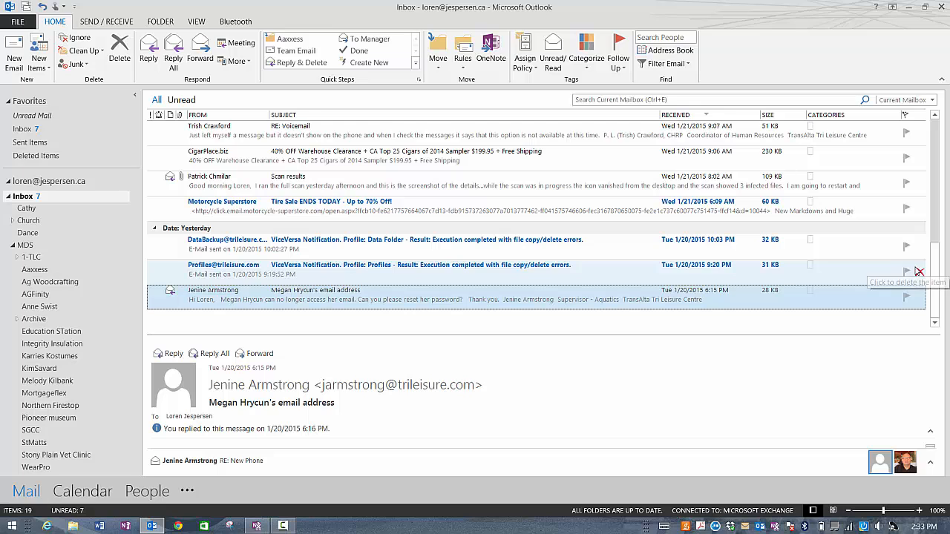
# Step: Delete both ViceVersa notifications and the Motorcycle Superstore tire-sale email; file Scan results into a client folder
pyautogui.click(919, 271)
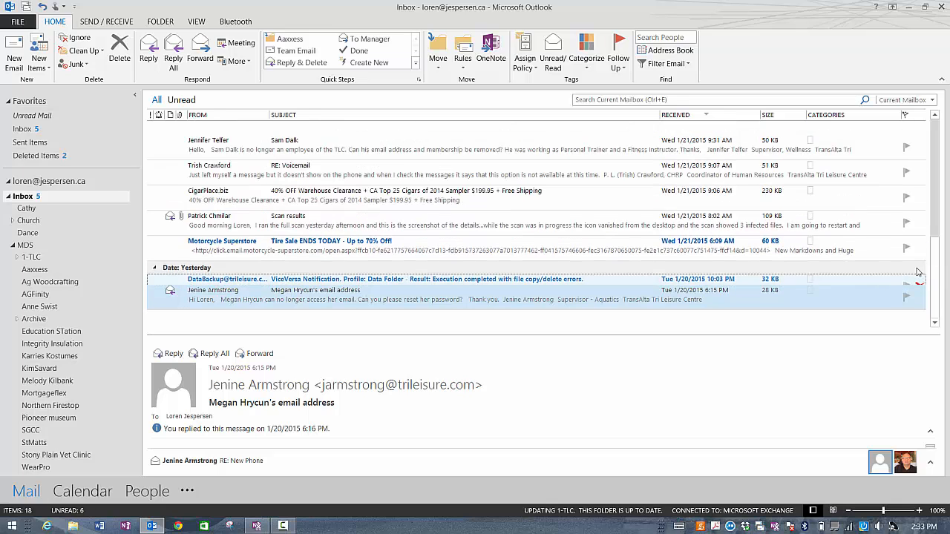
pyautogui.click(919, 280)
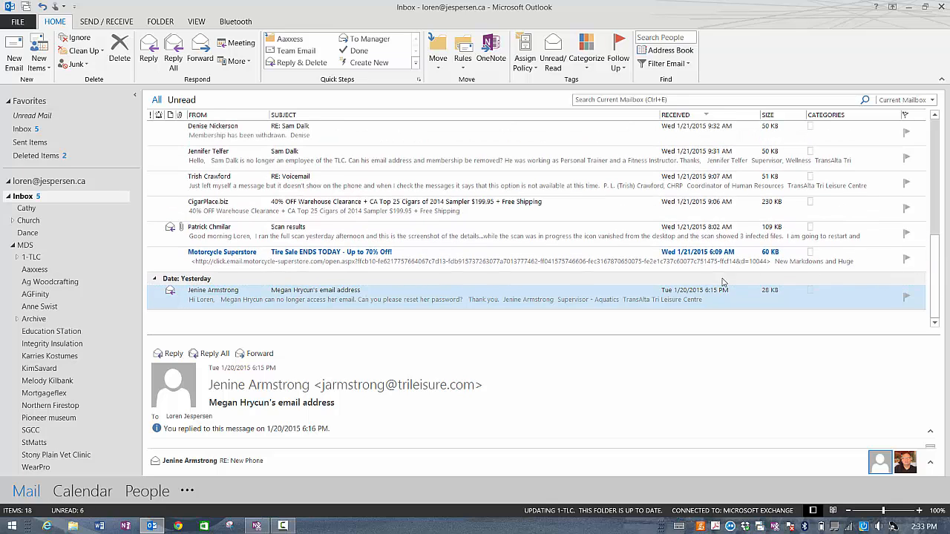
pyautogui.click(919, 262)
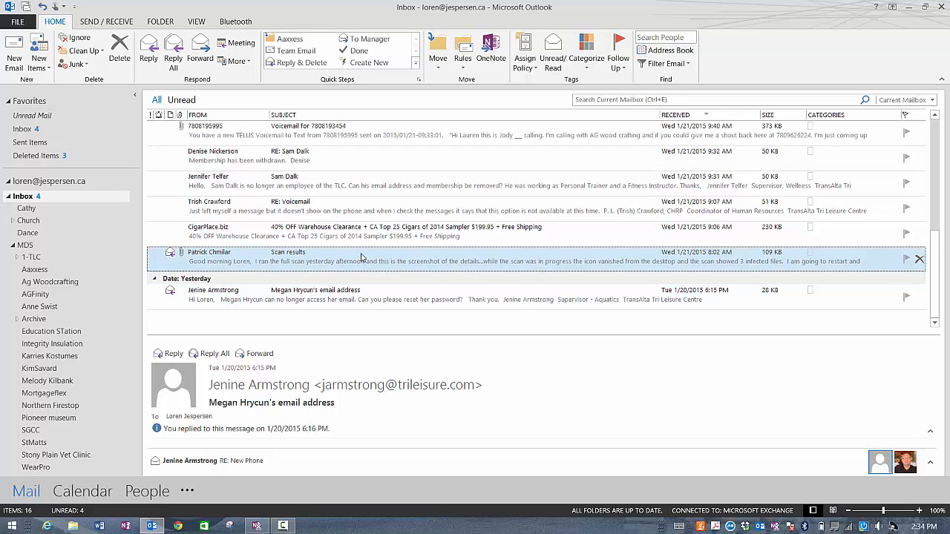
pyautogui.moveTo(361, 257); pyautogui.dragTo(79, 428)
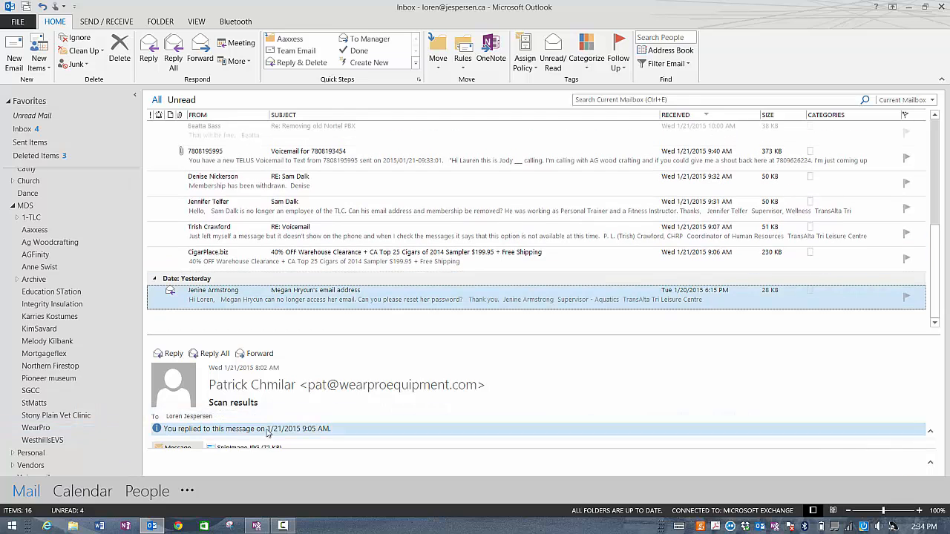
# Step: Open the CigarPlace.biz clearance email in its own window, read it, and close it
pyautogui.click(317, 259)
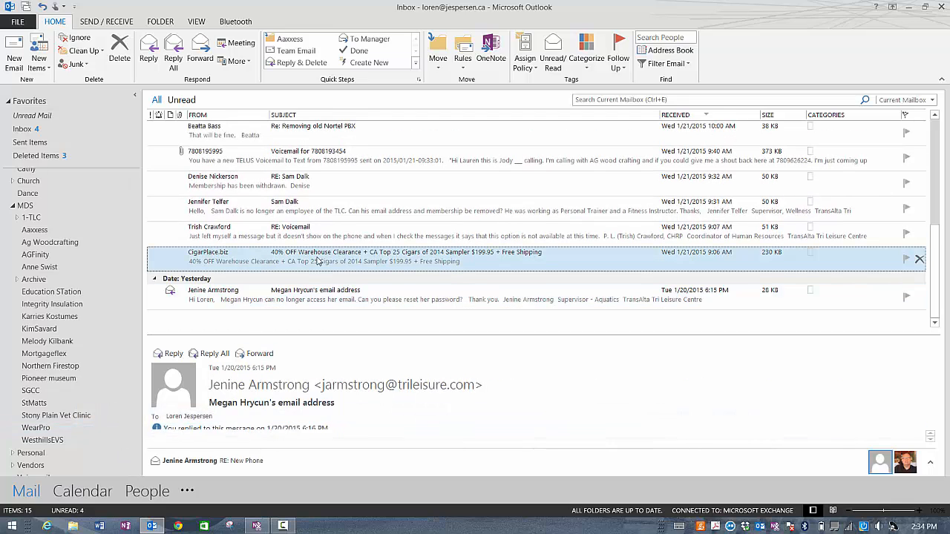
pyautogui.doubleClick(318, 259)
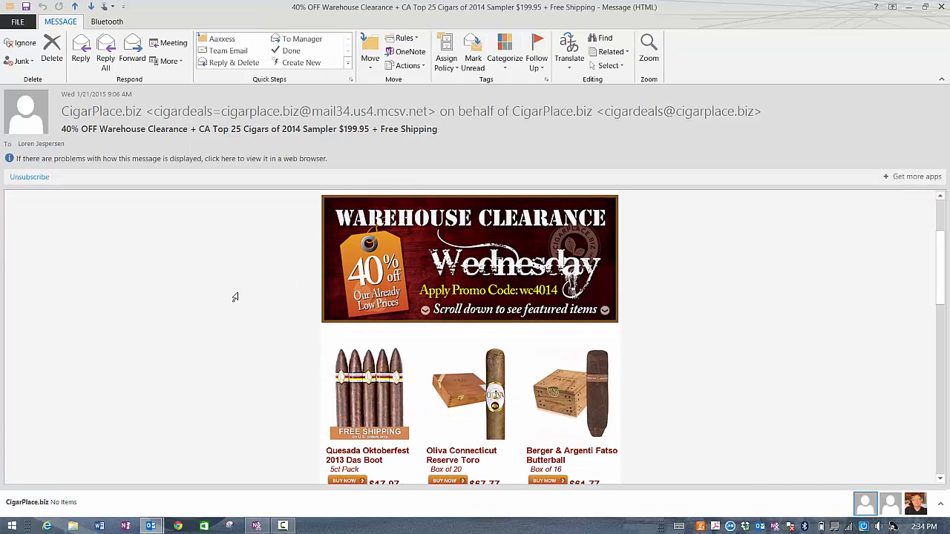
pyautogui.scroll(-3, 230, 310)
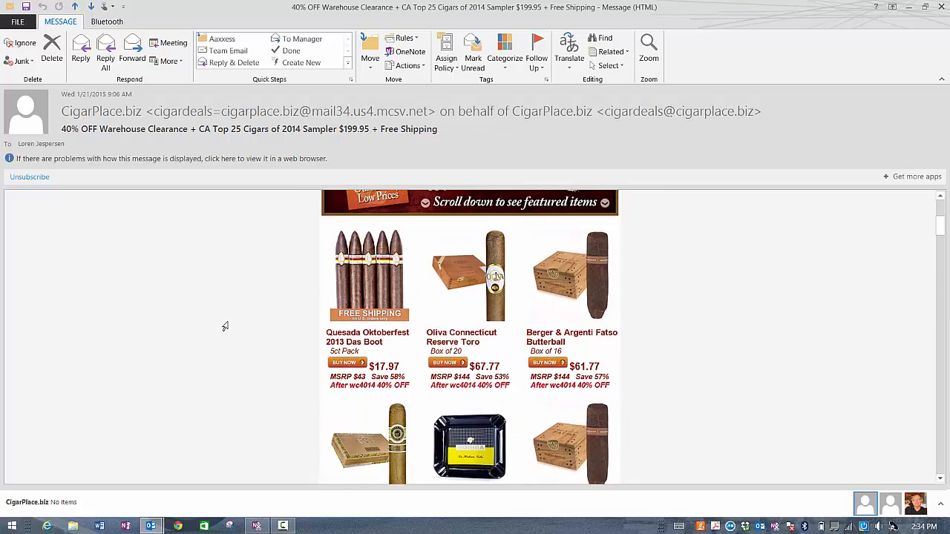
pyautogui.click(940, 6)
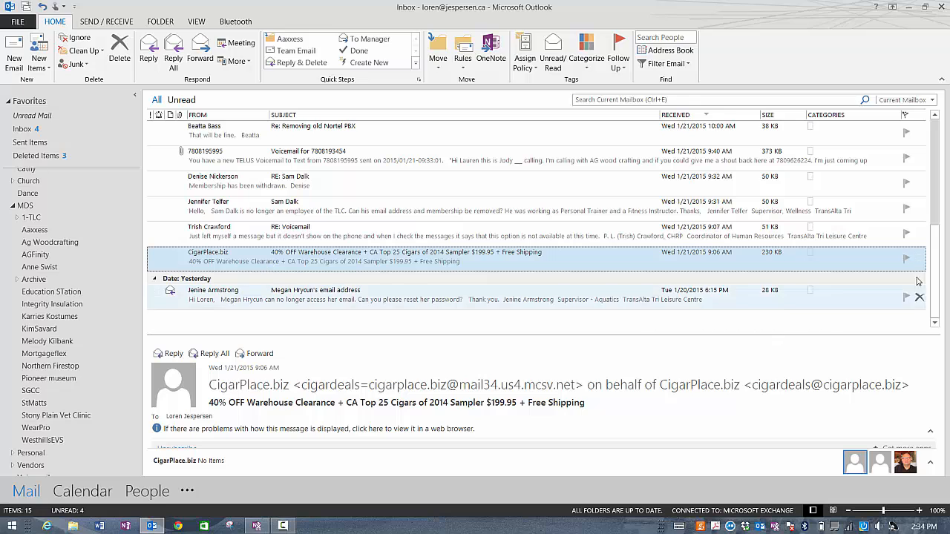
# Step: Delete the CigarPlace.biz clearance email and file the RE: Voicemail email into 1-TLC
pyautogui.click(919, 258)
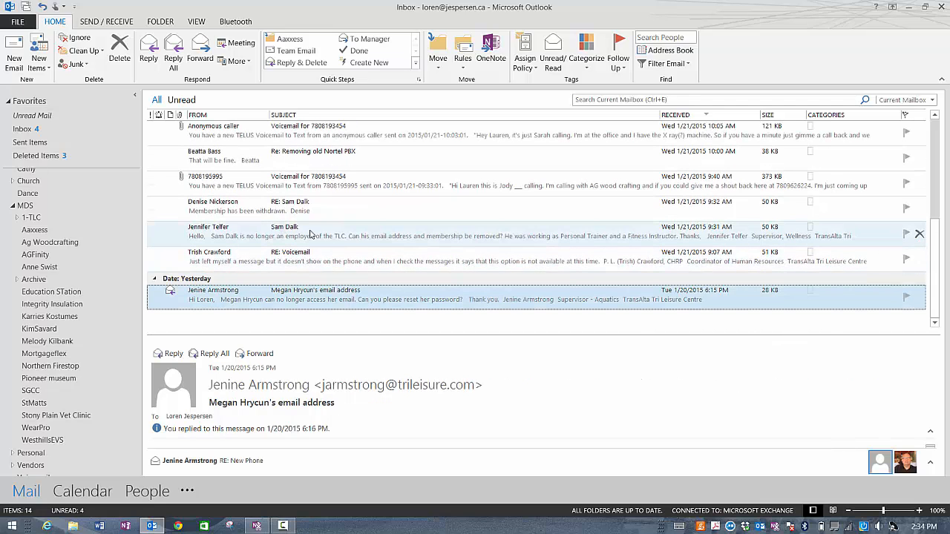
pyautogui.click(320, 256)
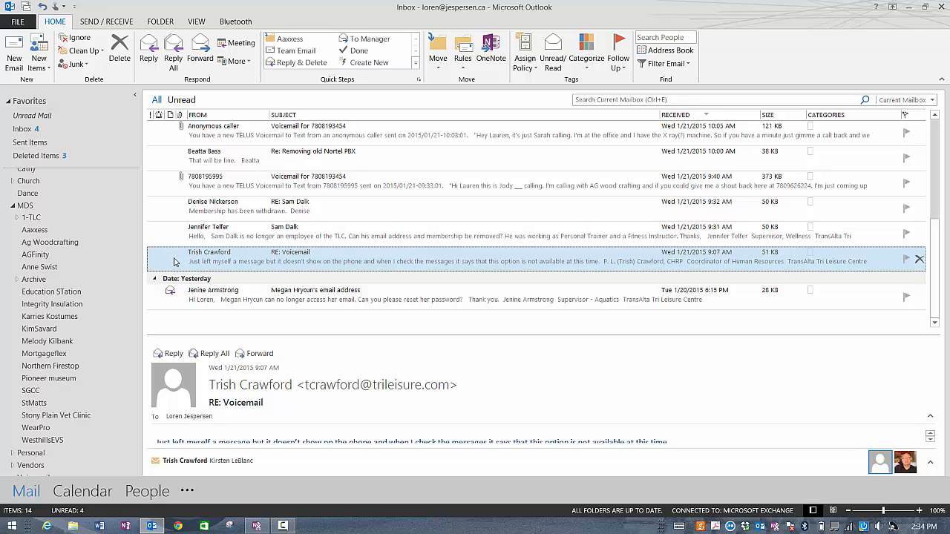
pyautogui.moveTo(175, 262); pyautogui.dragTo(73, 220)
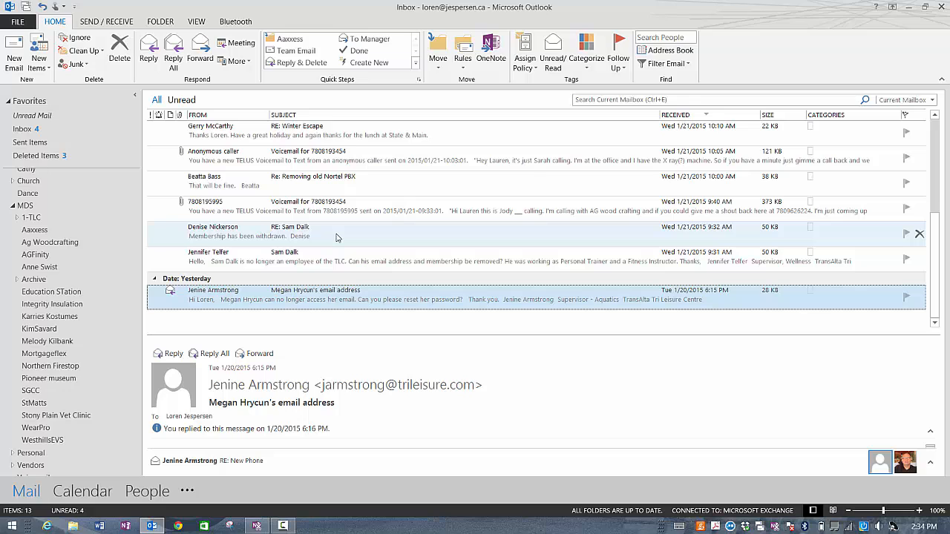
# Step: Delete the Netflix and Dropbox emails and file the membership-withdrawal reply into 1-TLC
pyautogui.scroll(3, 338, 234)
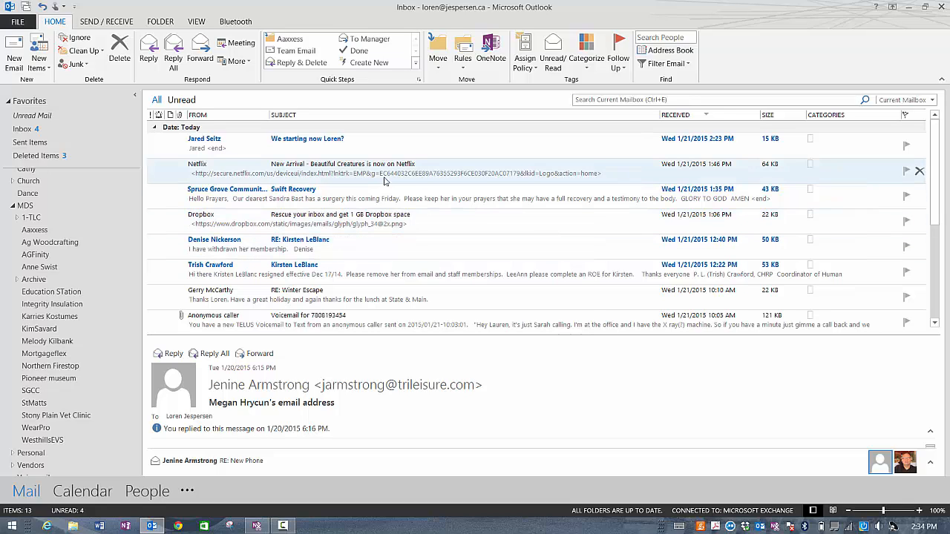
pyautogui.click(921, 172)
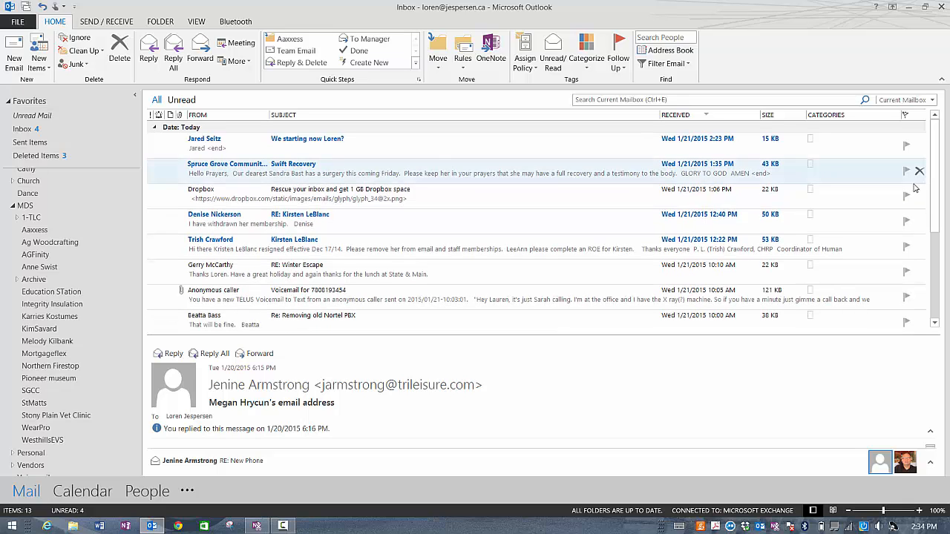
pyautogui.click(921, 197)
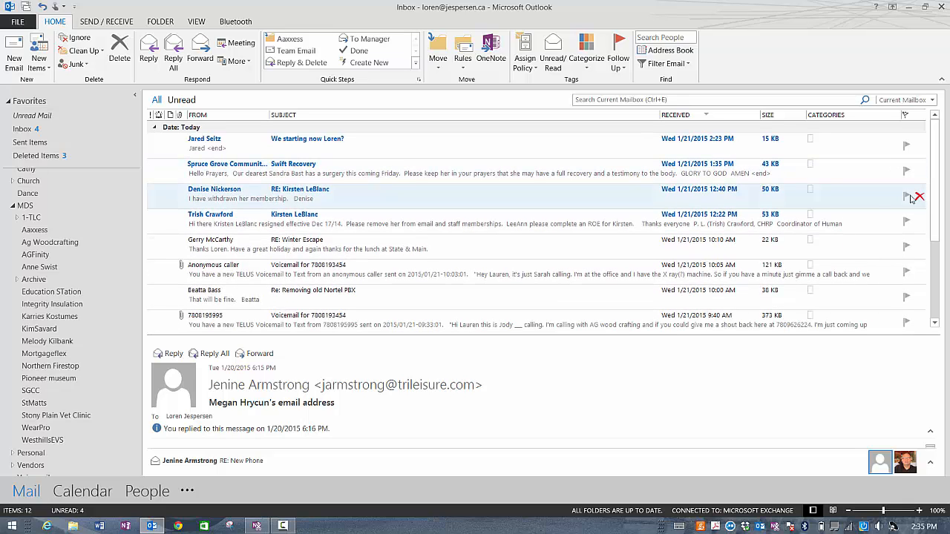
pyautogui.moveTo(165, 196); pyautogui.dragTo(35, 221)
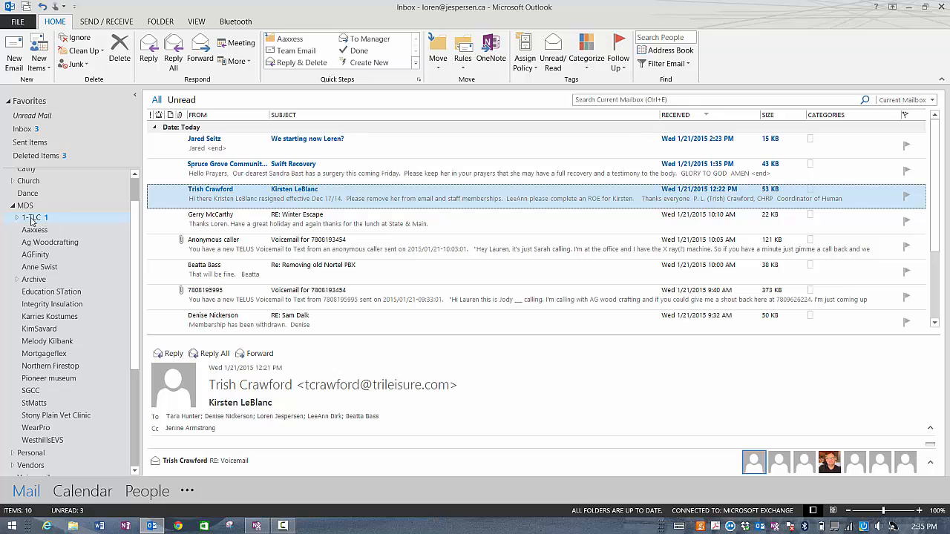
# Step: Sort the 1-TLC folder by date received, newest first, and check the latest messages
pyautogui.click(34, 222)
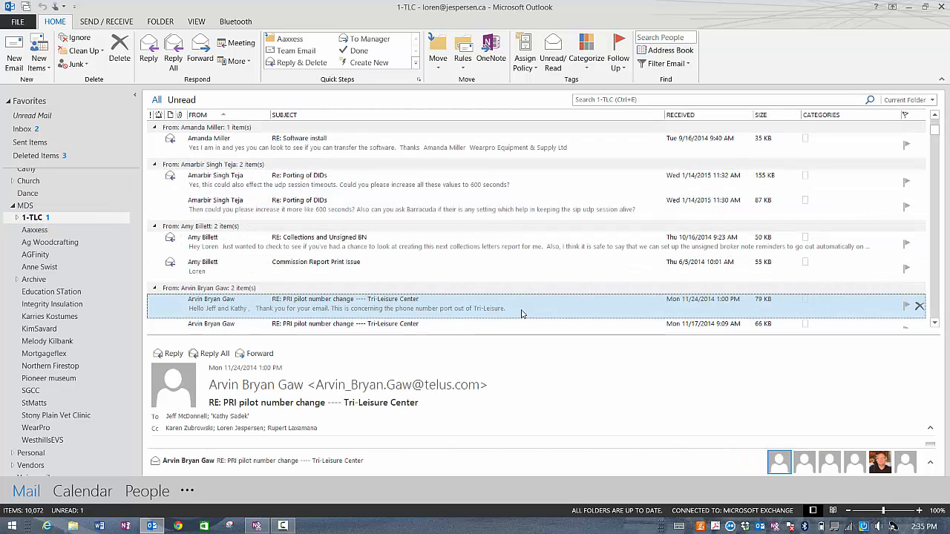
pyautogui.scroll(3, 520, 312)
pyautogui.scroll(10, 525, 306)
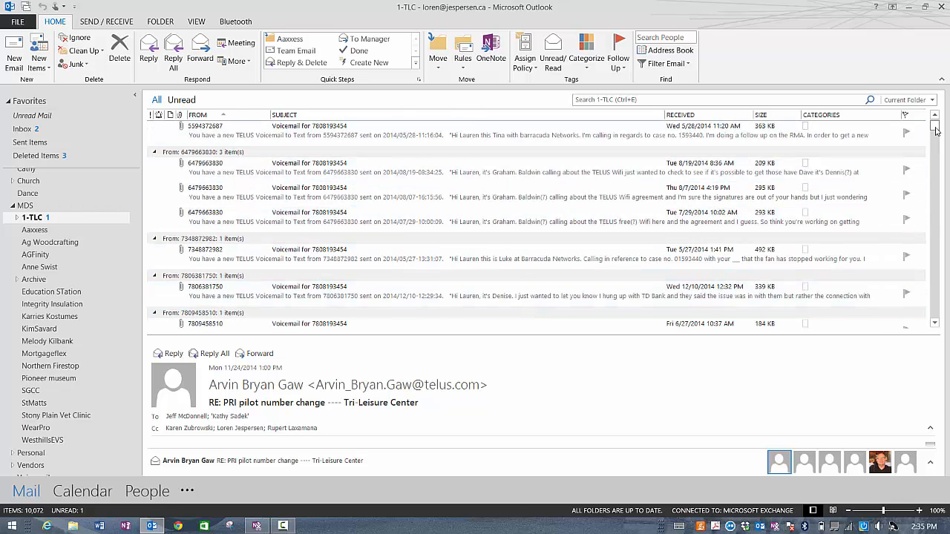
pyautogui.scroll(3, 349, 192)
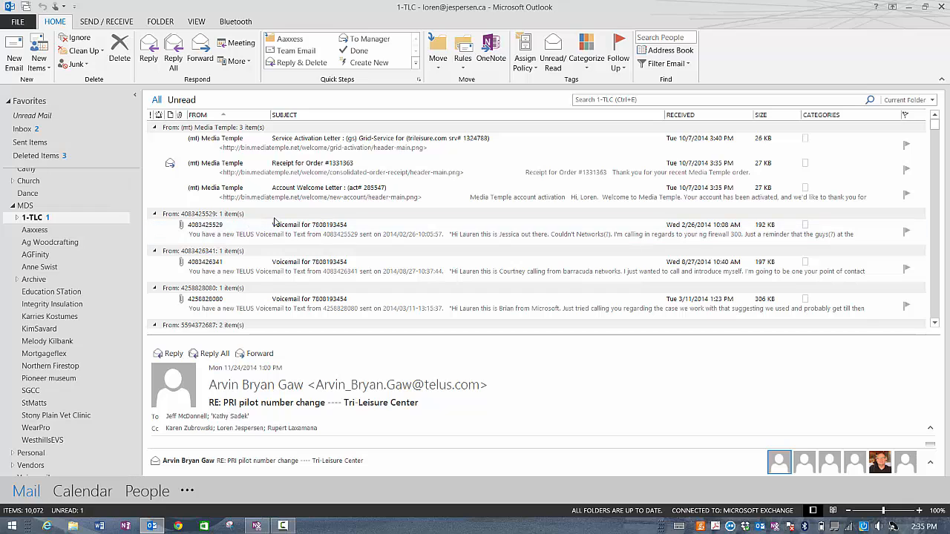
pyautogui.click(714, 116)
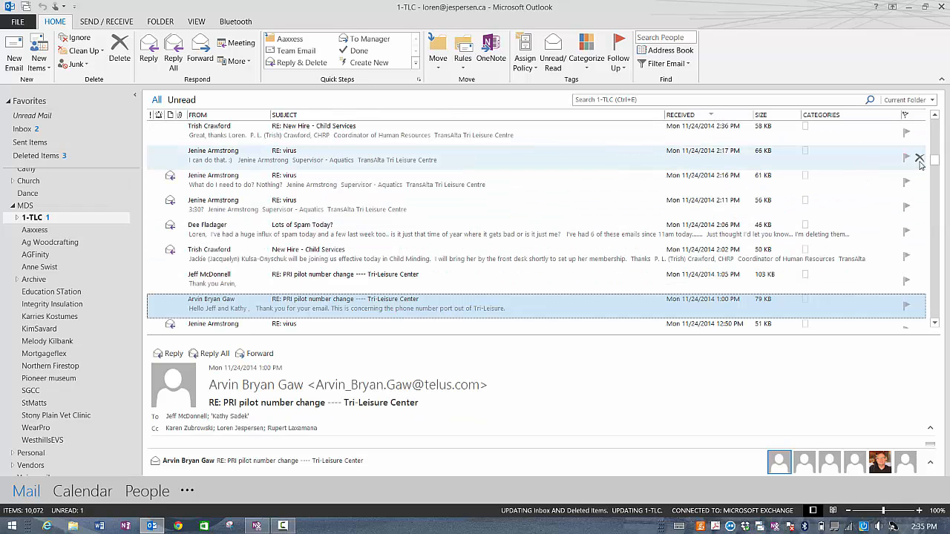
pyautogui.moveTo(936, 127); pyautogui.dragTo(938, 117)
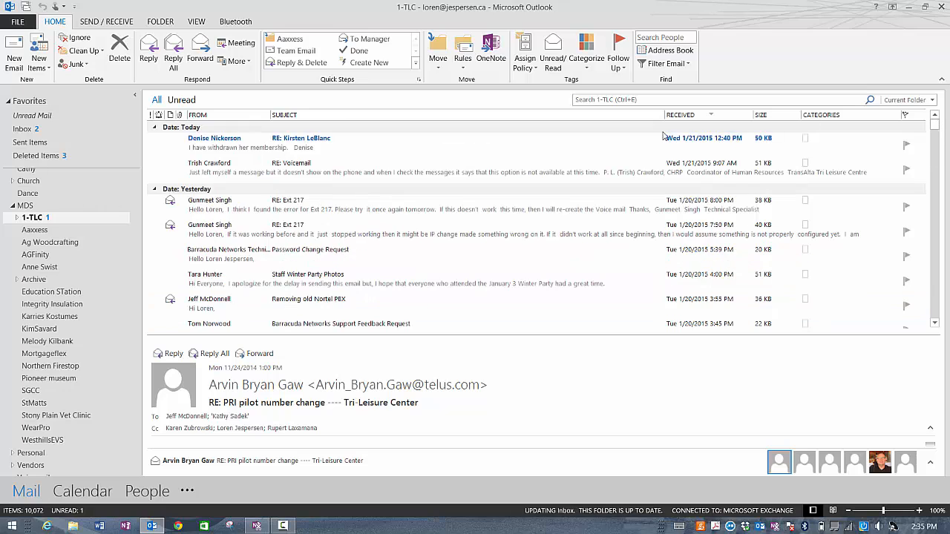
pyautogui.click(446, 150)
pyautogui.click(443, 173)
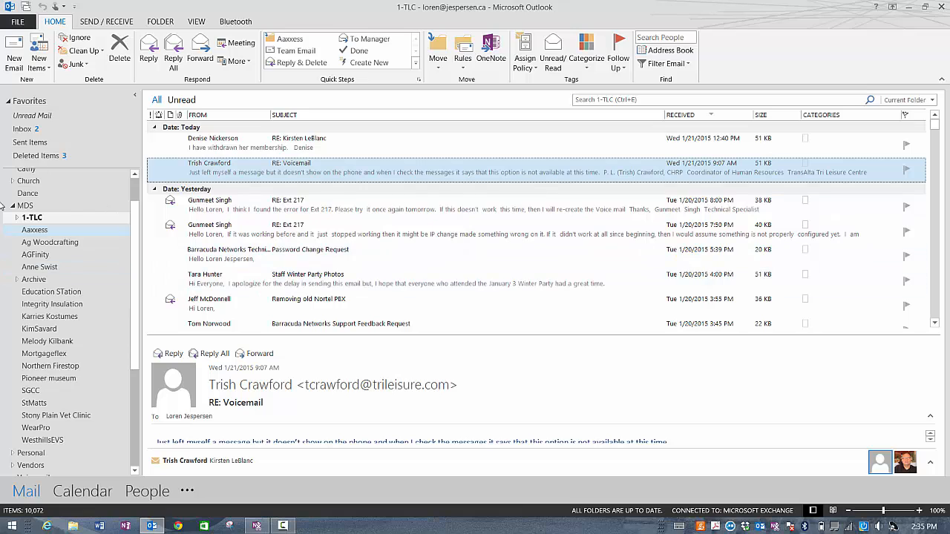
# Step: Mark everything in Deleted Items as read, browse MDS and Inbox, then open Deleted Items
pyautogui.rightClick(43, 158)
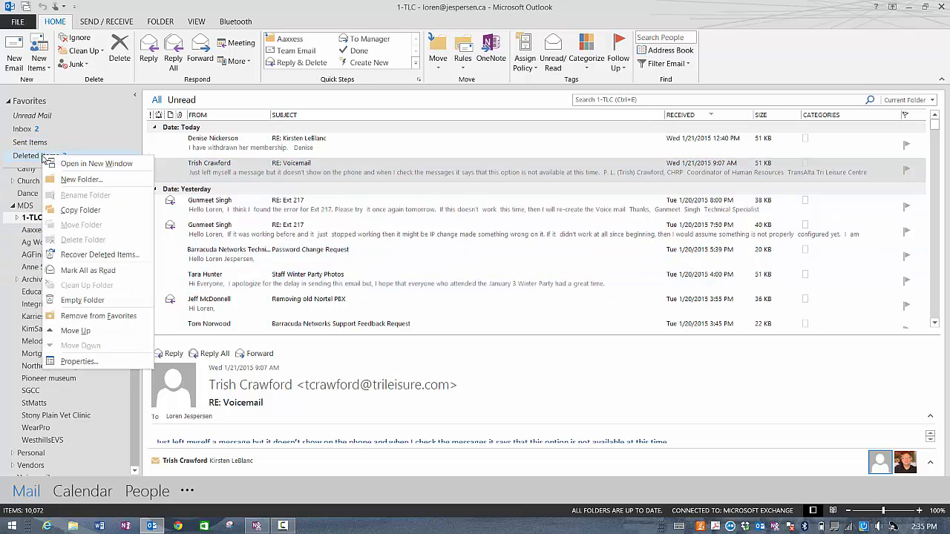
pyautogui.click(84, 273)
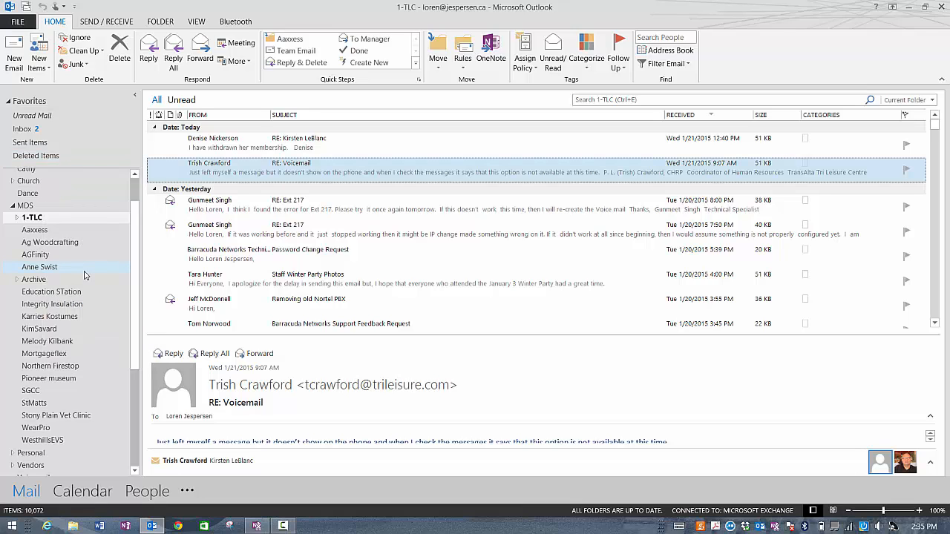
pyautogui.click(27, 207)
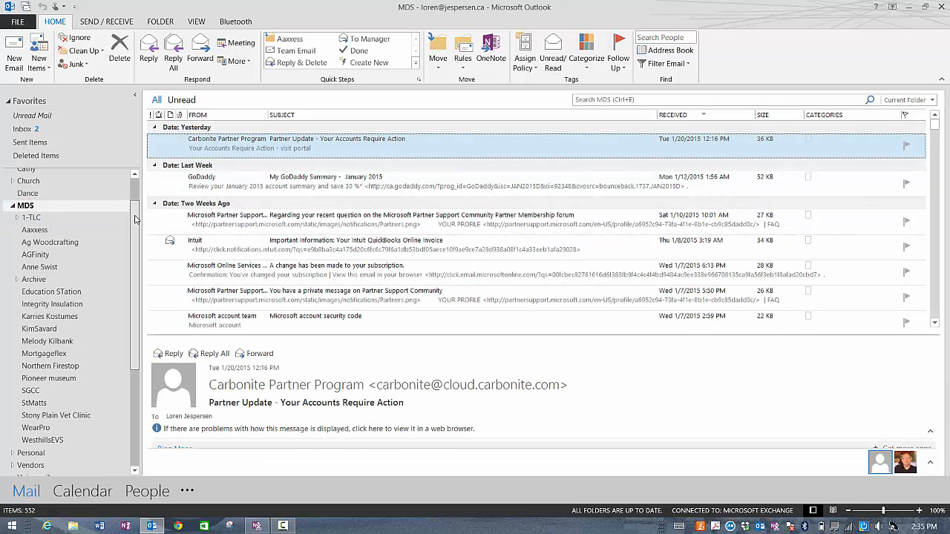
pyautogui.scroll(1, 136, 219)
pyautogui.click(27, 197)
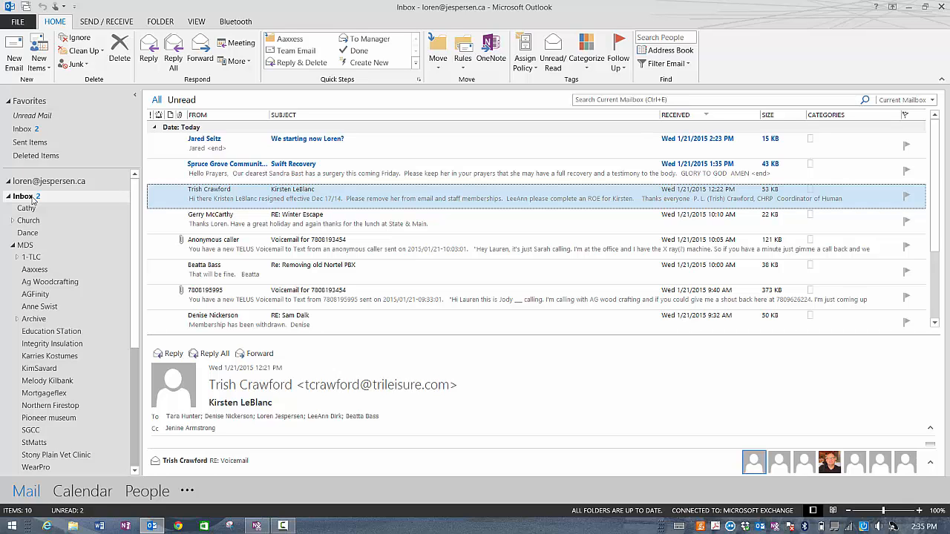
pyautogui.click(38, 159)
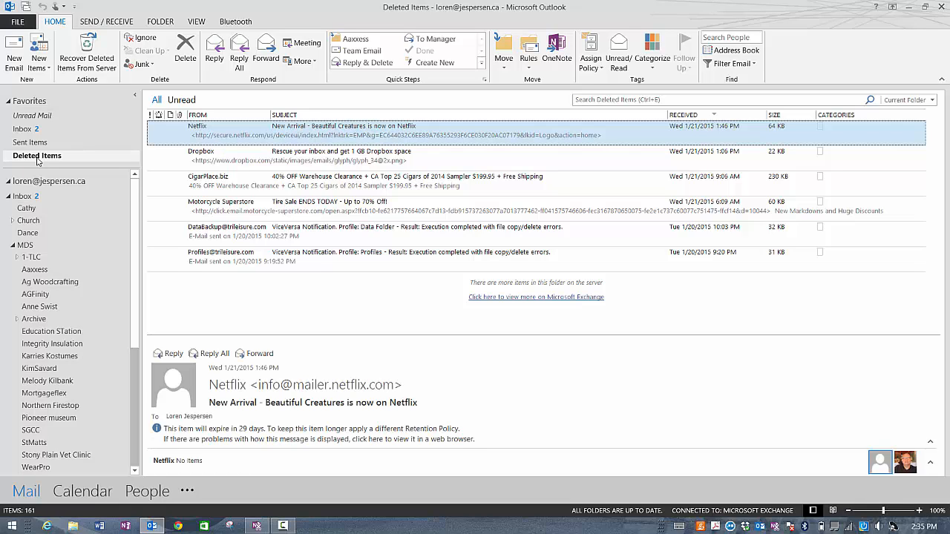
# Step: Empty the Deleted Items folder and confirm the permanent deletion
pyautogui.rightClick(37, 159)
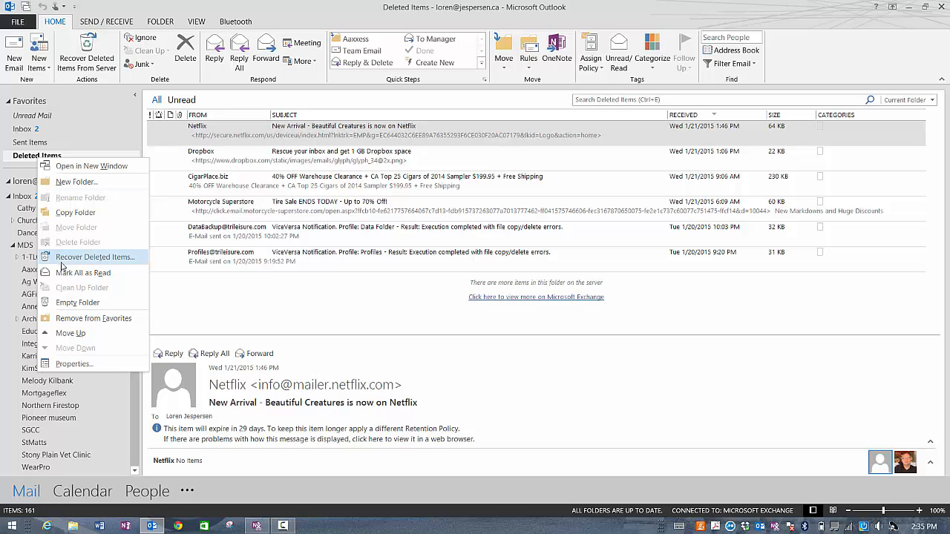
pyautogui.click(75, 304)
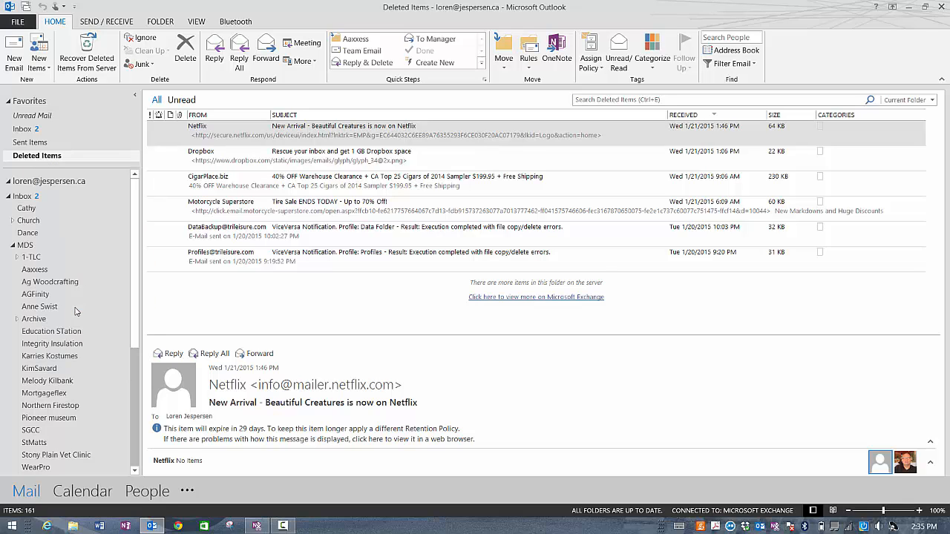
pyautogui.click(456, 302)
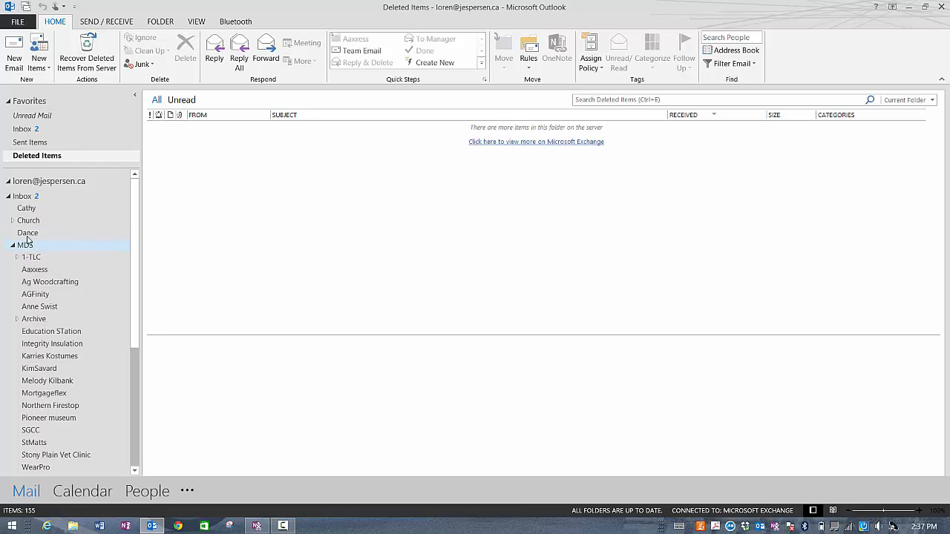
# Step: Return to the Inbox, which now lists 10 items with 2 unread
pyautogui.click(21, 197)
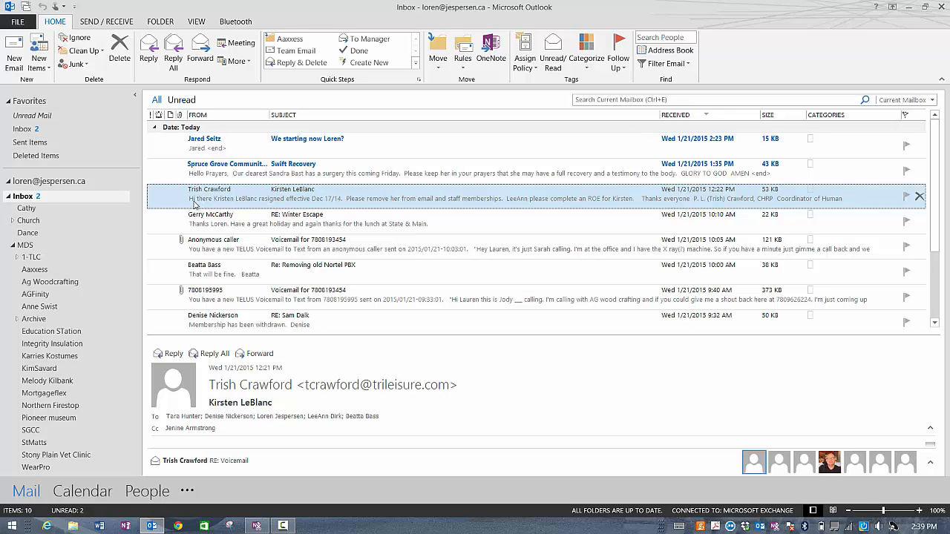
# Step: Turn the newest inbox email into a calendar appointment by dropping it on Calendar
pyautogui.click(230, 152)
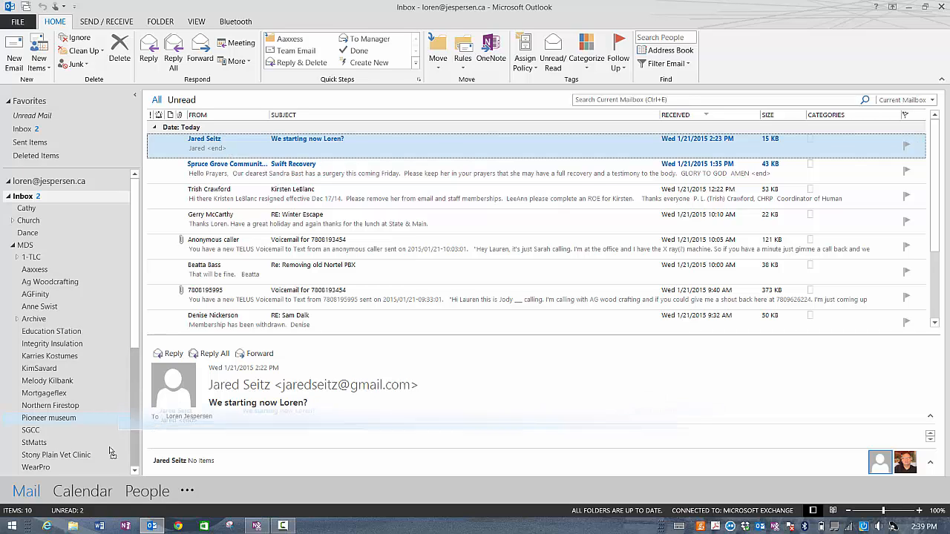
pyautogui.scroll(-1, 82, 416)
pyautogui.moveTo(82, 498); pyautogui.dragTo(79, 493)
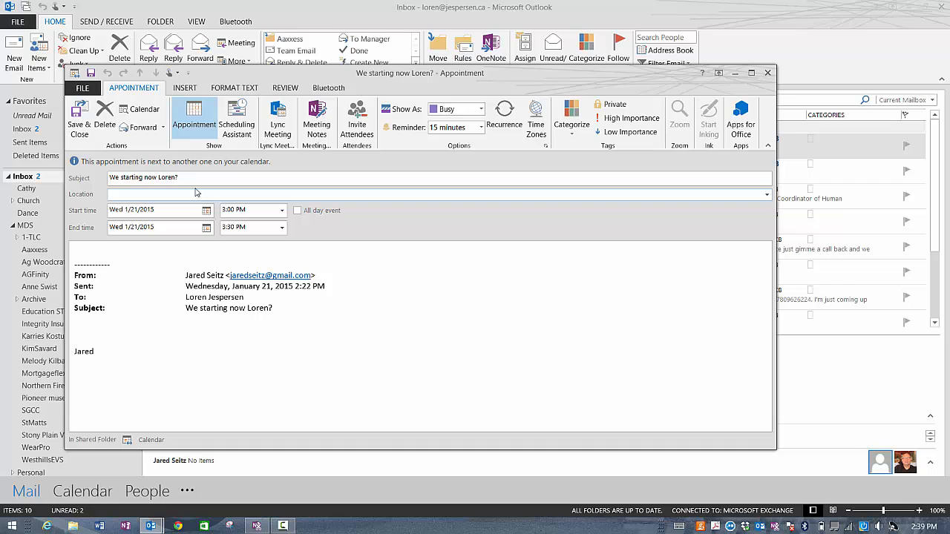
# Step: Retitle the appointment 'Lunch' and check its start date of 1/21/2015
pyautogui.moveTo(191, 182); pyautogui.dragTo(27, 188)
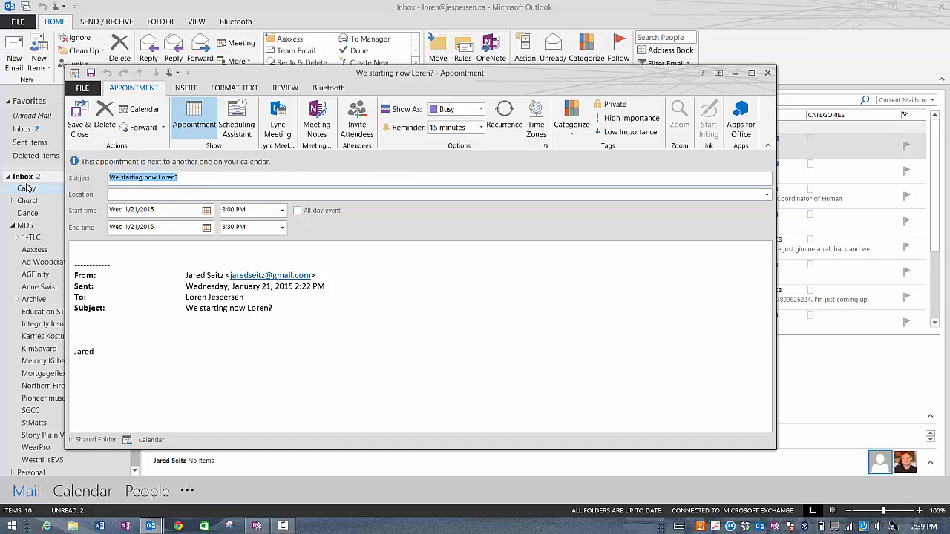
pyautogui.write('Kunc')
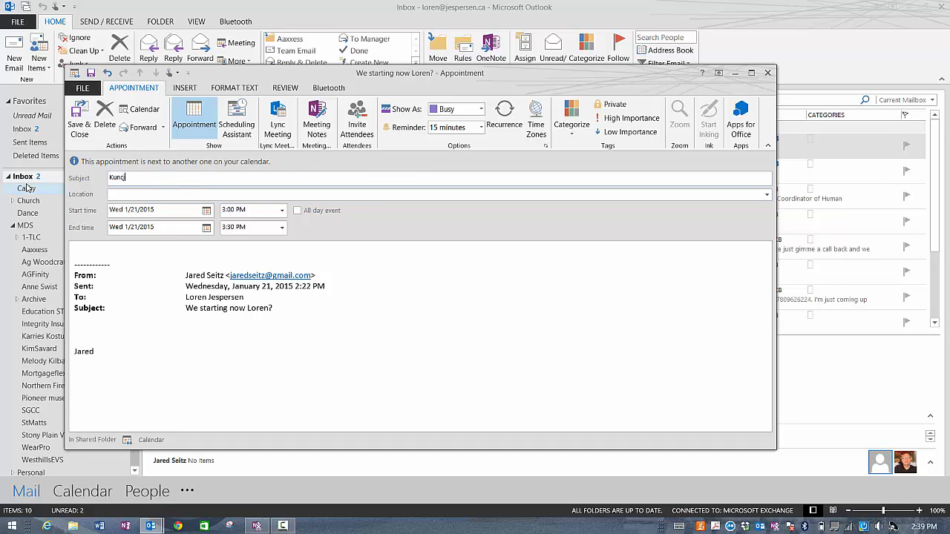
pyautogui.press('BackSpace')
pyautogui.press('BackSpace')
pyautogui.press('BackSpace')
pyautogui.press('BackSpace')
pyautogui.write('Lunch')
pyautogui.click(206, 212)
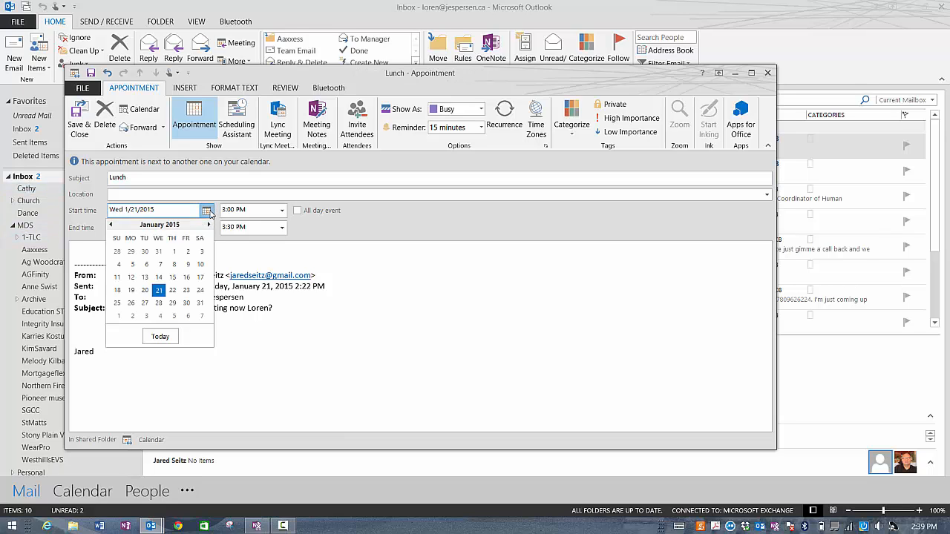
pyautogui.click(206, 213)
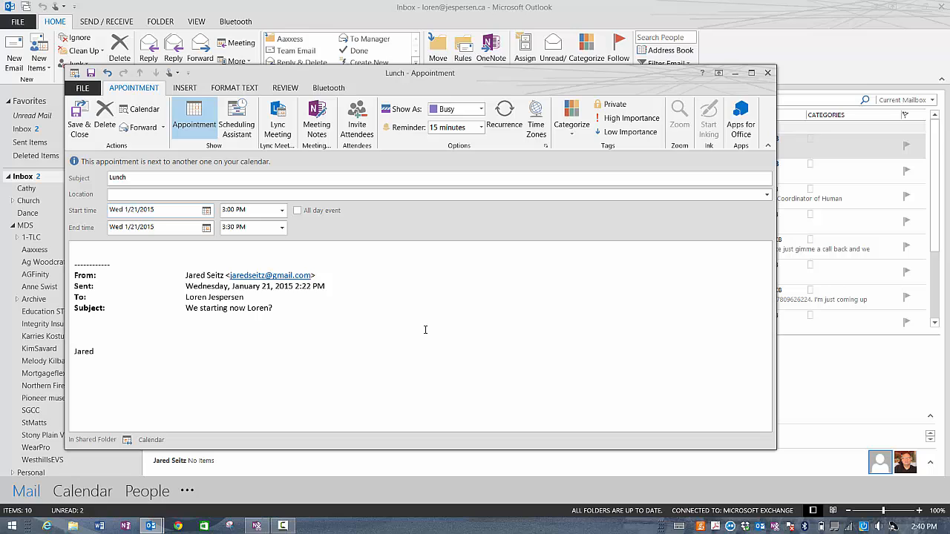
# Step: Open the Lunch appointment's category list, then bring the Inbox back in front of it
pyautogui.click(572, 138)
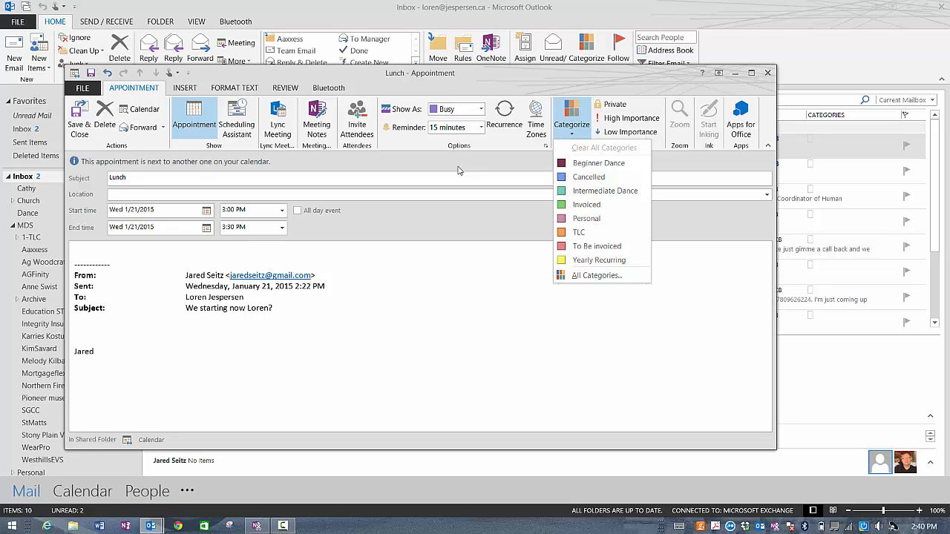
pyautogui.click(90, 499)
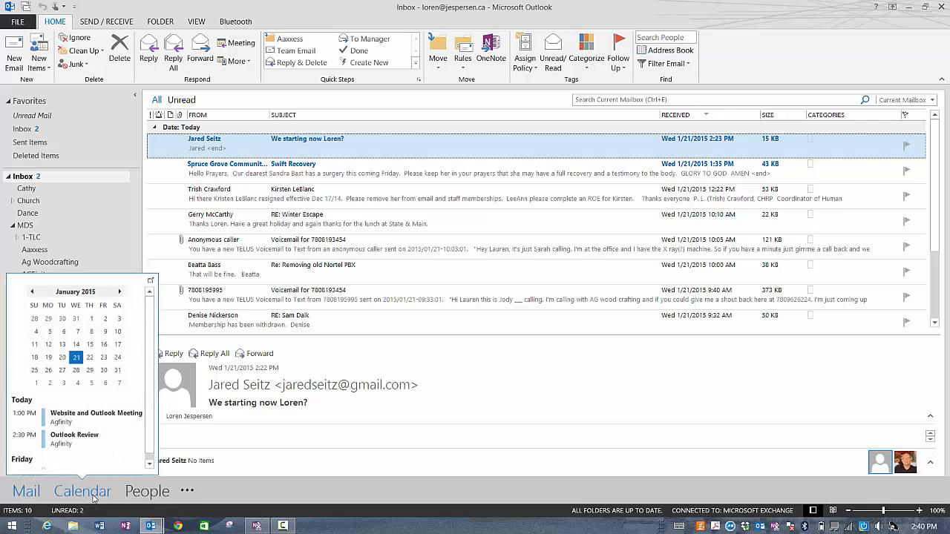
pyautogui.click(83, 492)
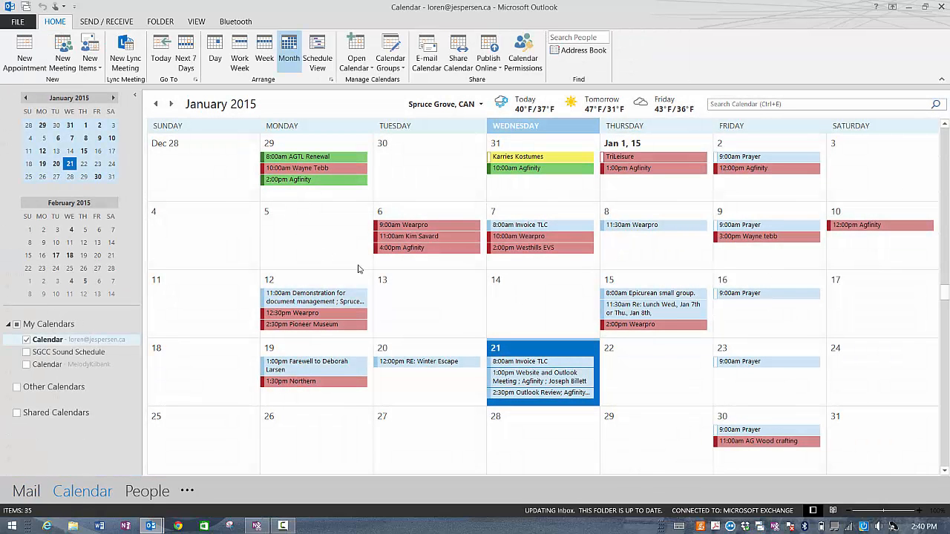
pyautogui.moveTo(439, 248)
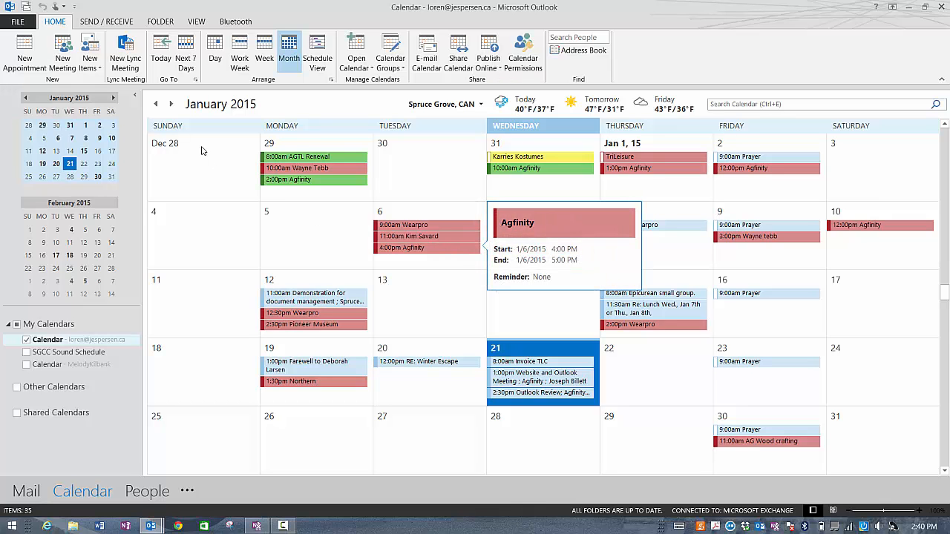
pyautogui.click(157, 104)
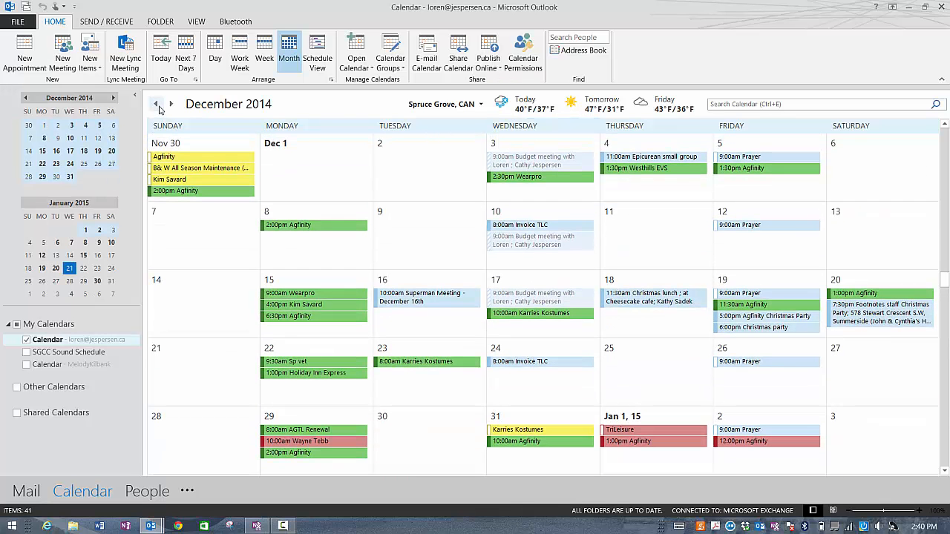
pyautogui.click(157, 105)
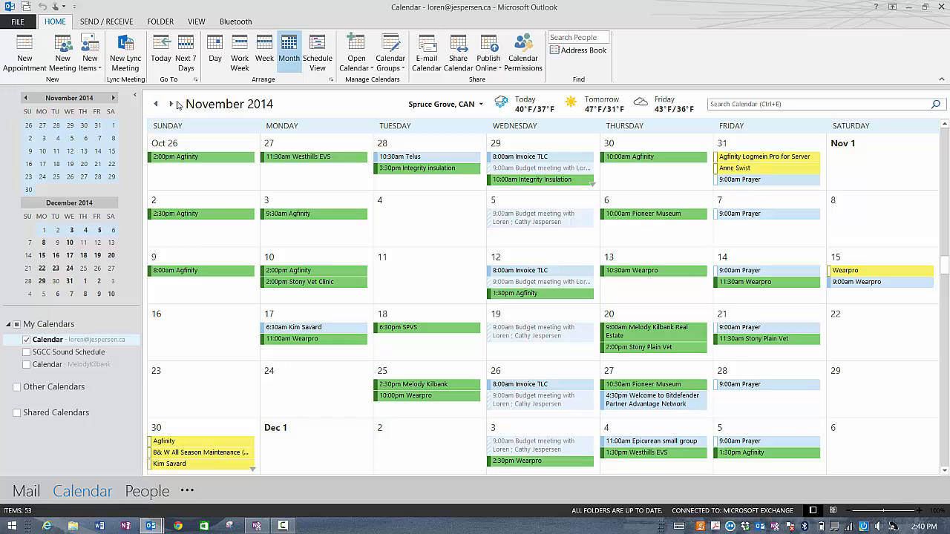
pyautogui.click(172, 105)
pyautogui.click(172, 105)
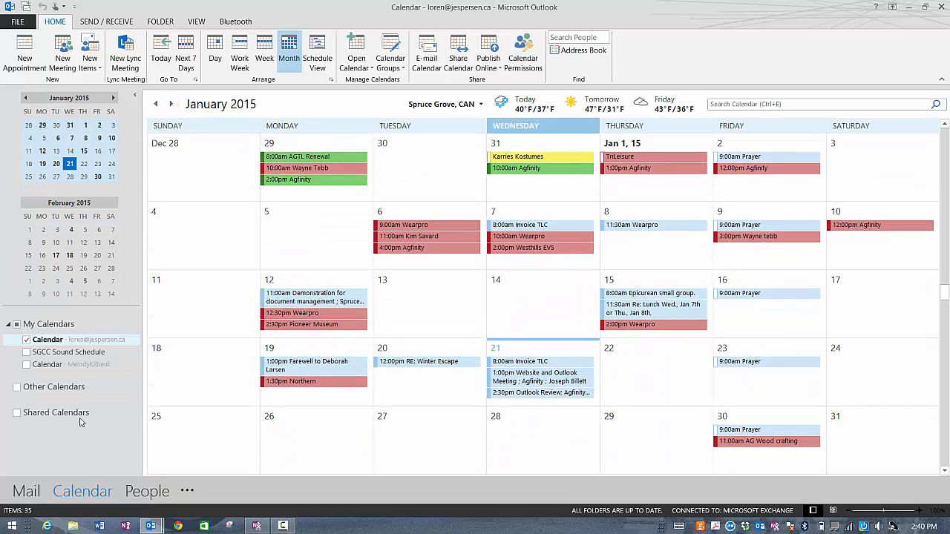
pyautogui.click(26, 492)
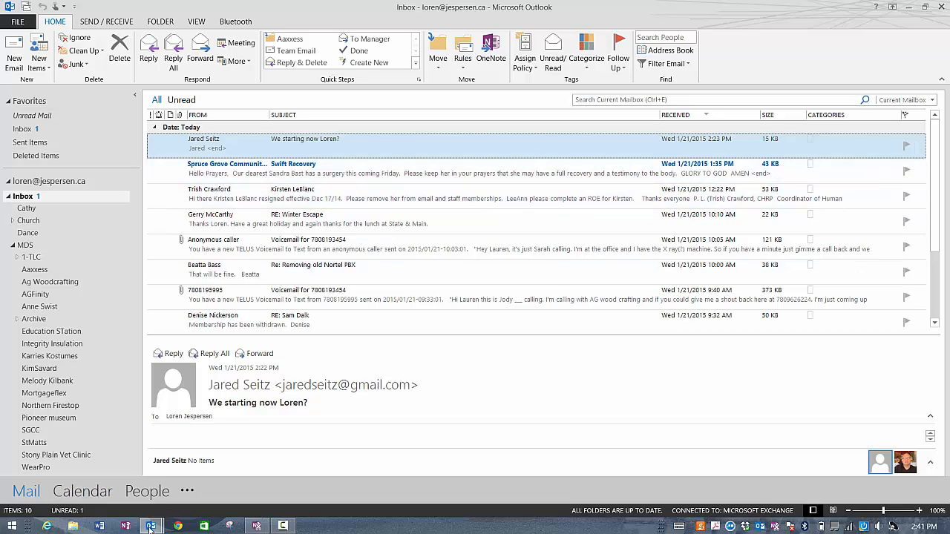
# Step: Reopen the Lunch appointment from the taskbar and close it without saving changes
pyautogui.moveTo(151, 528)
pyautogui.click(216, 464)
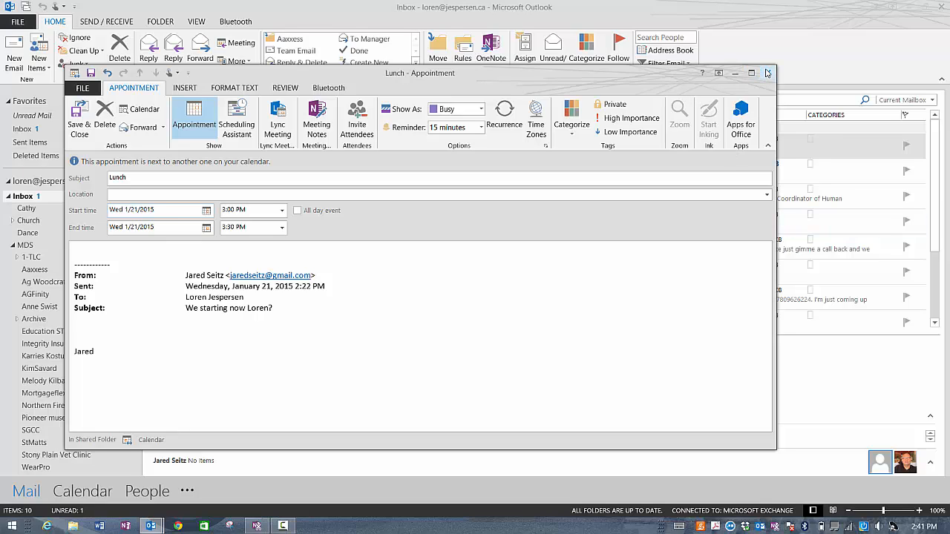
pyautogui.click(769, 72)
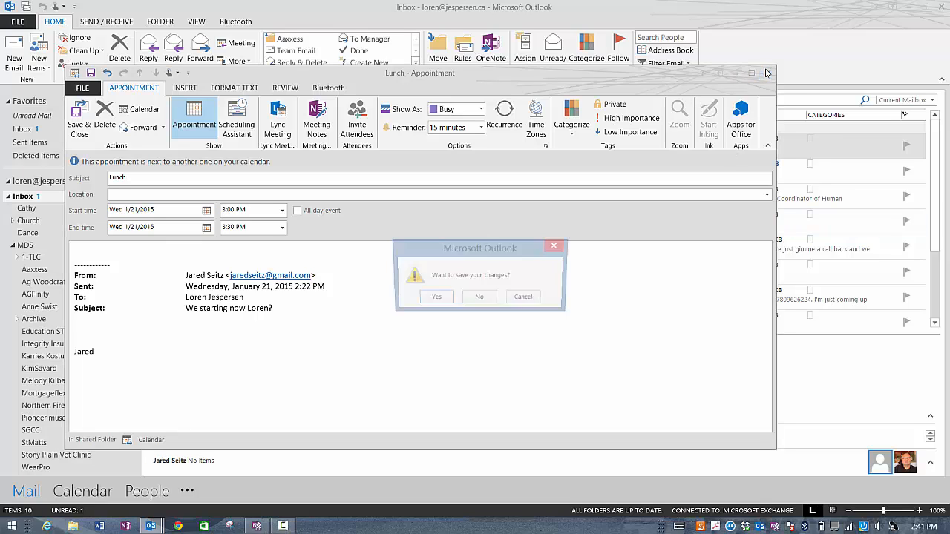
pyautogui.click(480, 299)
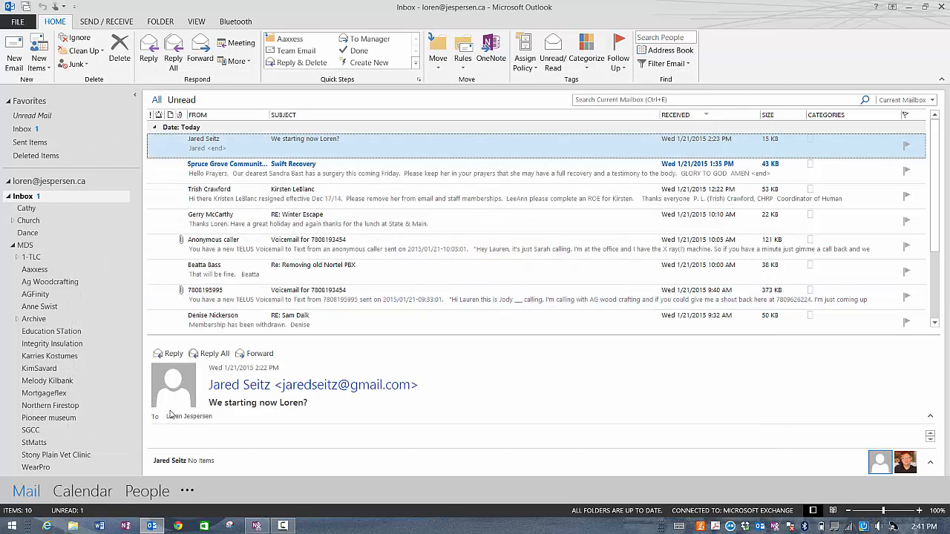
# Step: Overlay the colleague's shared calendar on your own in Calendar view, then go back to Mail
pyautogui.click(82, 491)
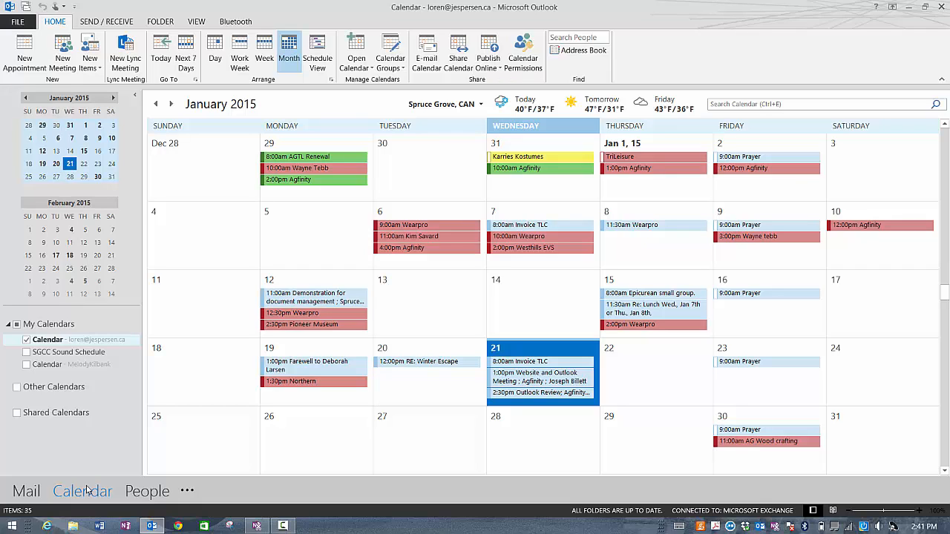
pyautogui.click(27, 365)
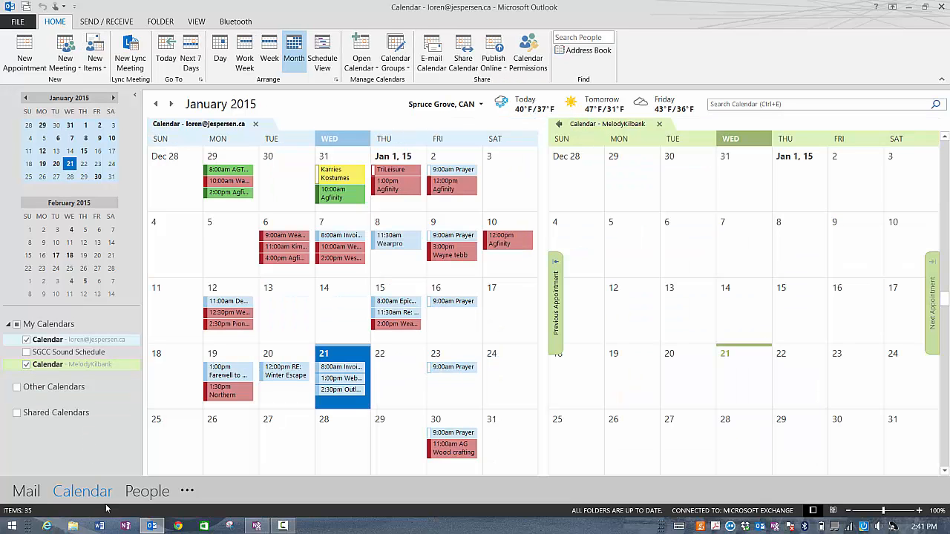
pyautogui.click(26, 492)
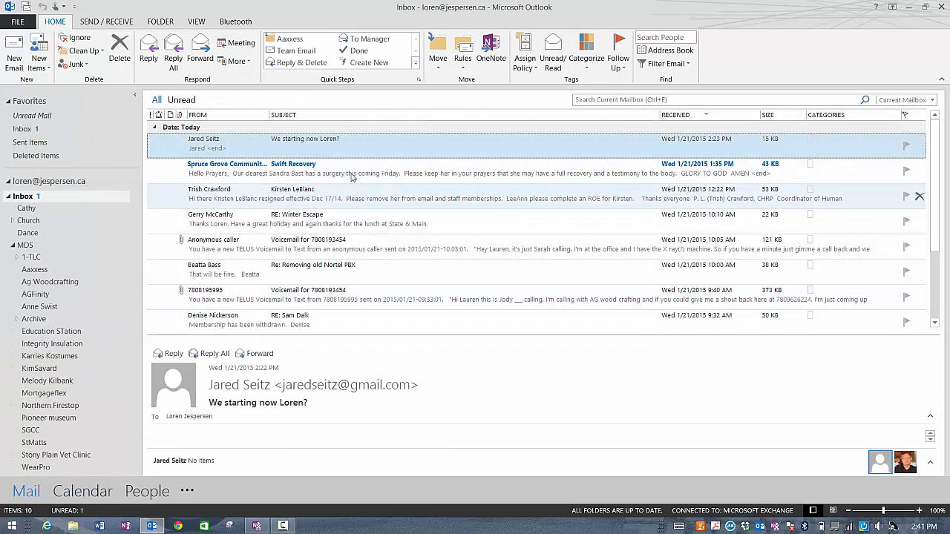
# Step: Drag the newest email onto Calendar as a 3:00 PM appointment, check that day, then discard it
pyautogui.moveTo(313, 151); pyautogui.dragTo(97, 495)
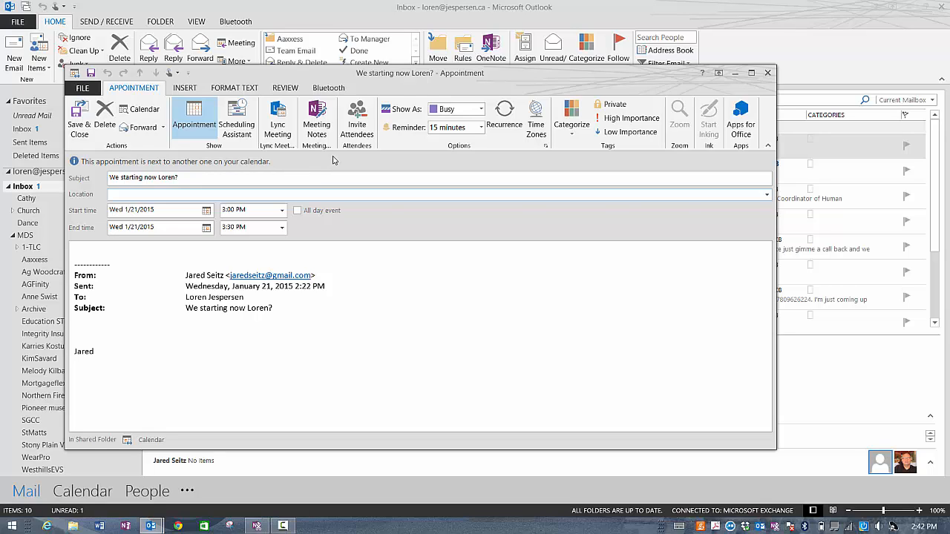
pyautogui.click(145, 109)
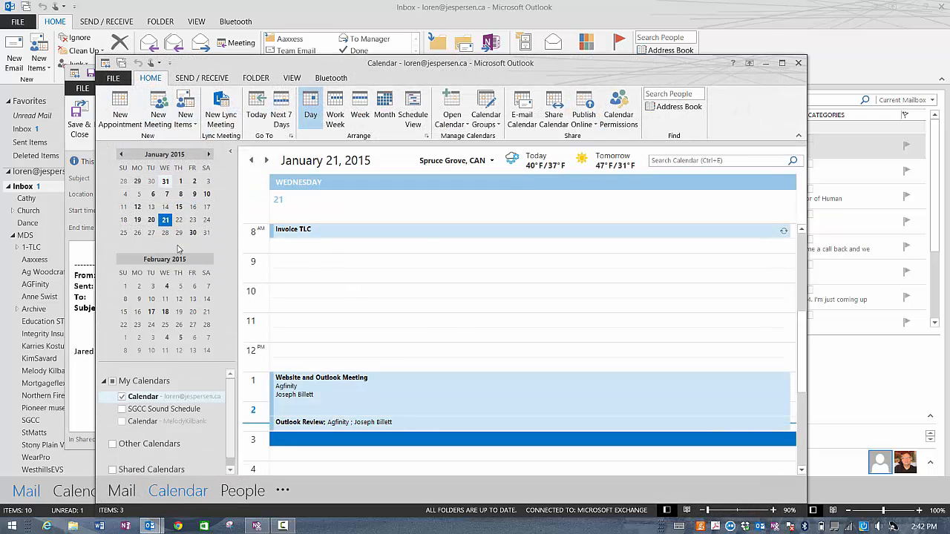
pyautogui.moveTo(404, 239)
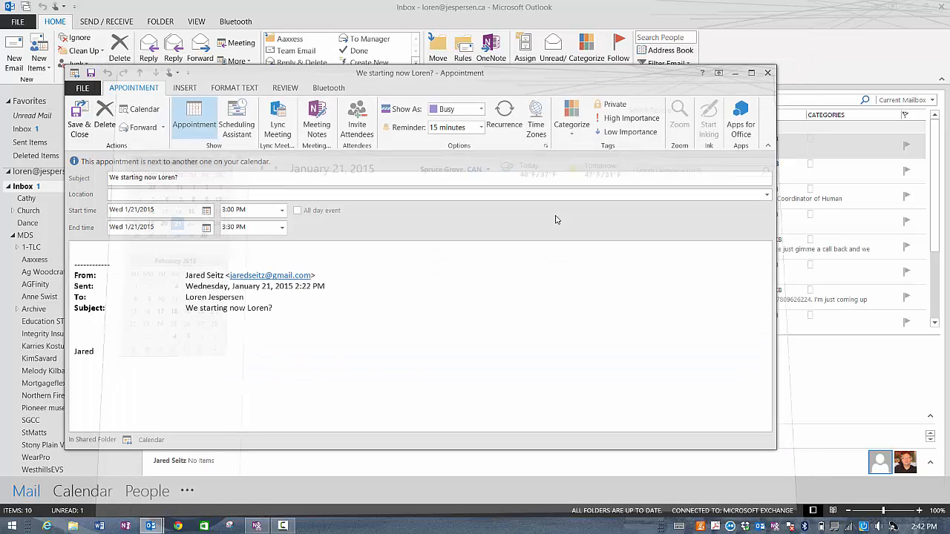
pyautogui.click(798, 62)
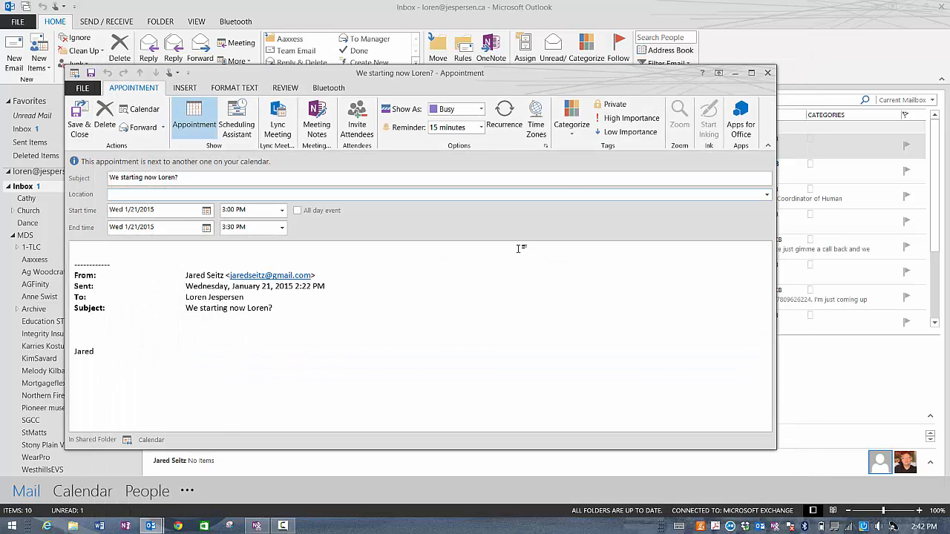
pyautogui.click(769, 73)
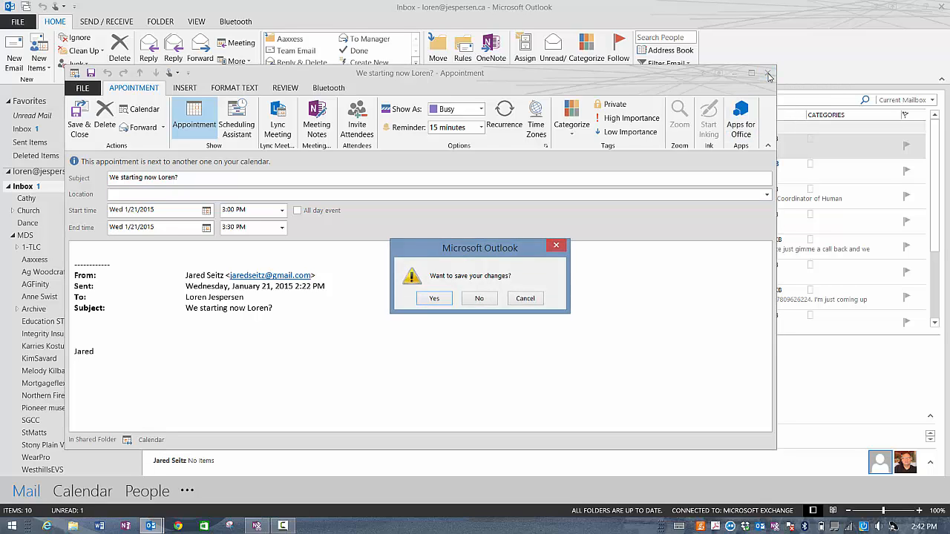
pyautogui.click(481, 299)
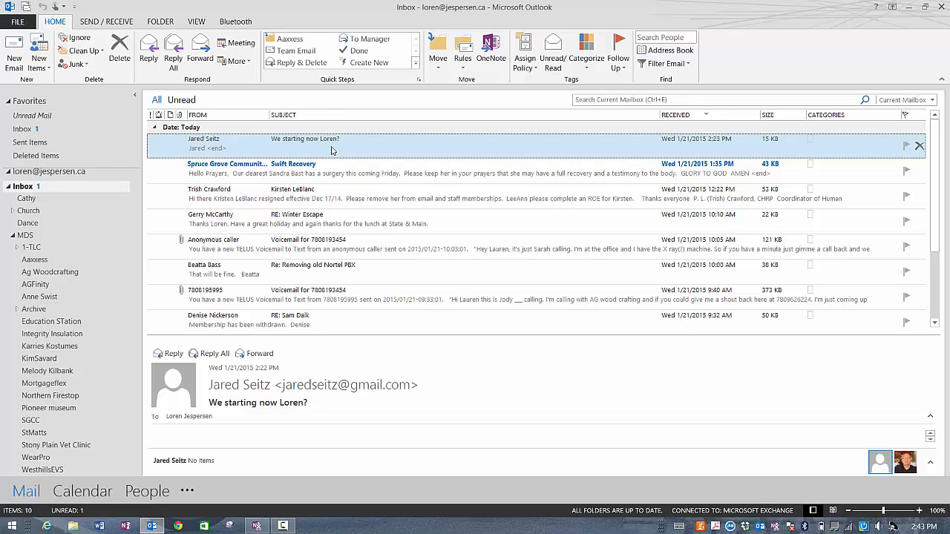
# Step: Create an all-day January 13 event titled ';ku;sdafsjbv', make it a meeting, then discard it unsaved
pyautogui.click(84, 492)
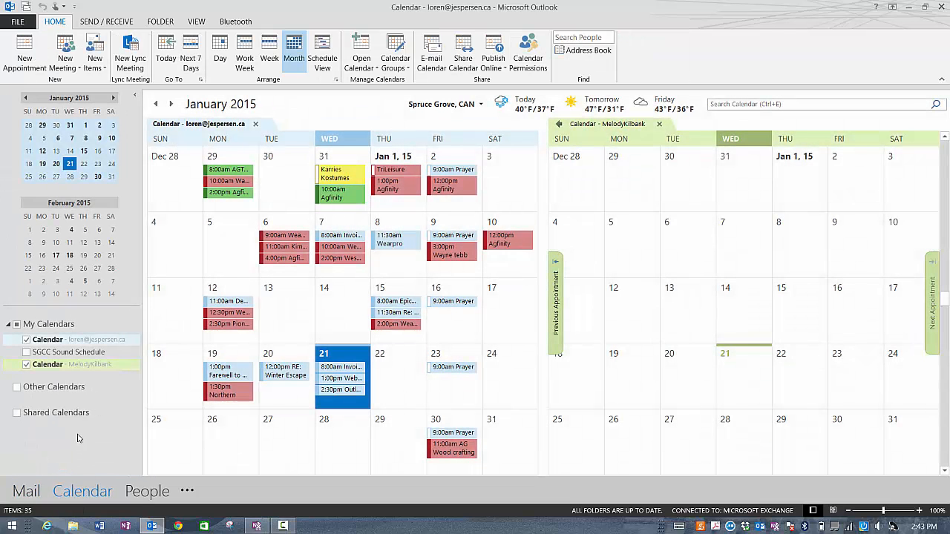
pyautogui.doubleClick(682, 306)
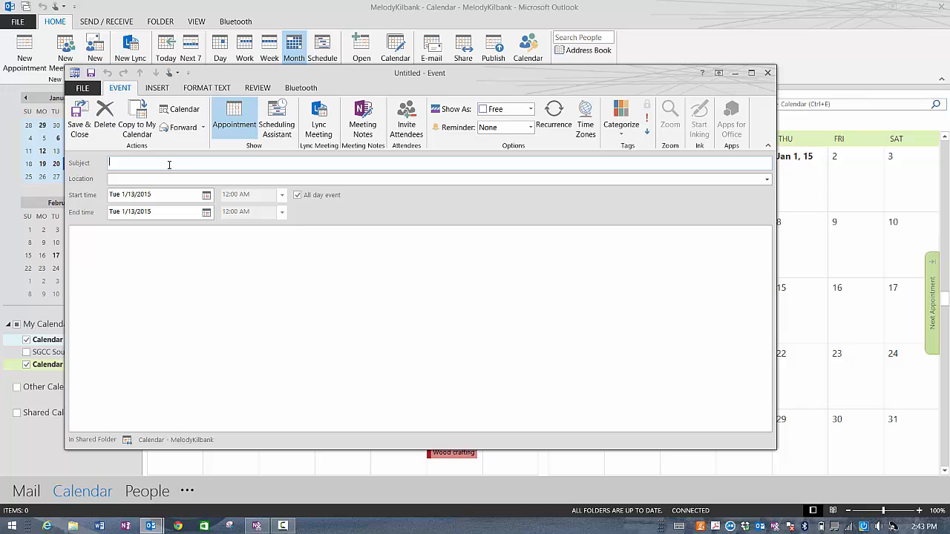
pyautogui.write(';ku;sdafsjbv')
pyautogui.click(406, 118)
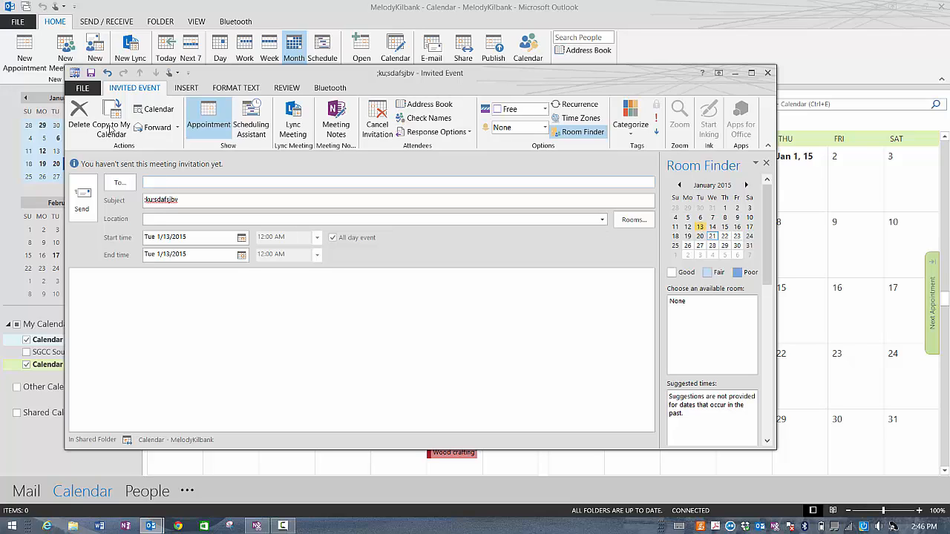
pyautogui.click(768, 74)
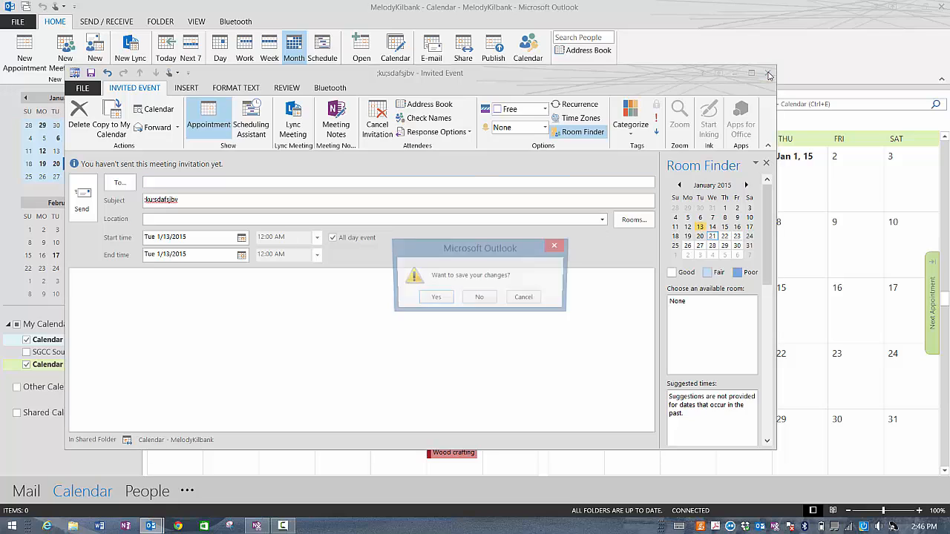
pyautogui.click(479, 300)
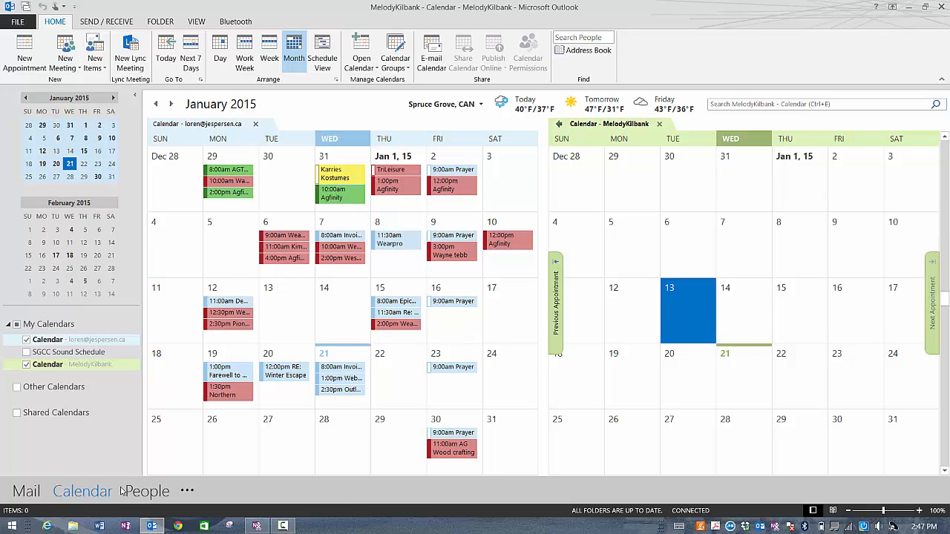
# Step: Uncheck the second person's calendar under My Calendars and return to the Mail inbox
pyautogui.click(27, 365)
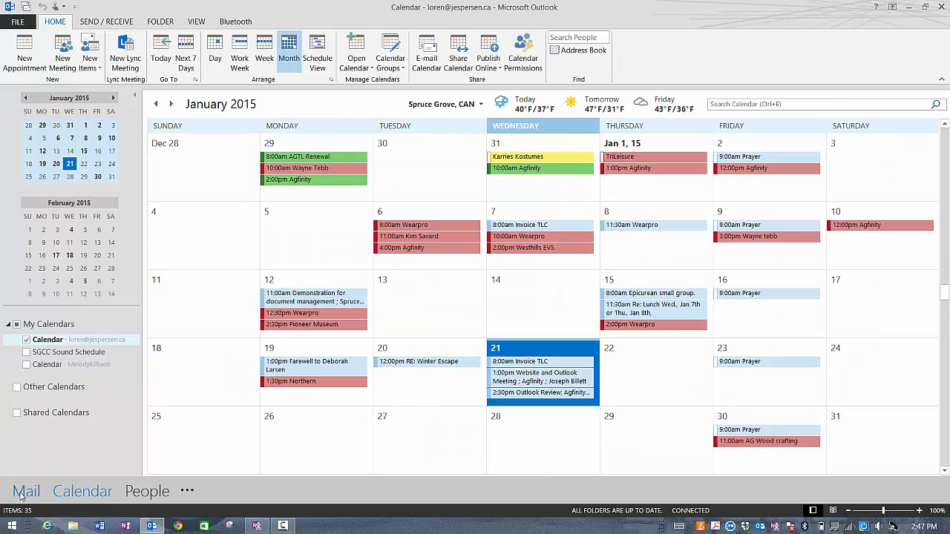
pyautogui.click(24, 493)
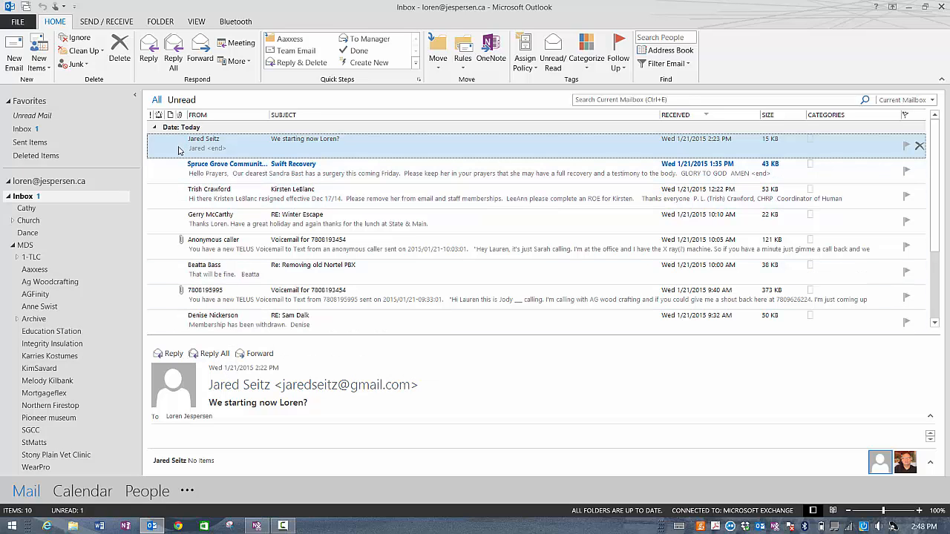
# Step: Raise Navigation Options to 5 visible items so Tasks and Notes appear, then select RE: Winter Escape
pyautogui.moveTo(178, 151); pyautogui.dragTo(235, 156)
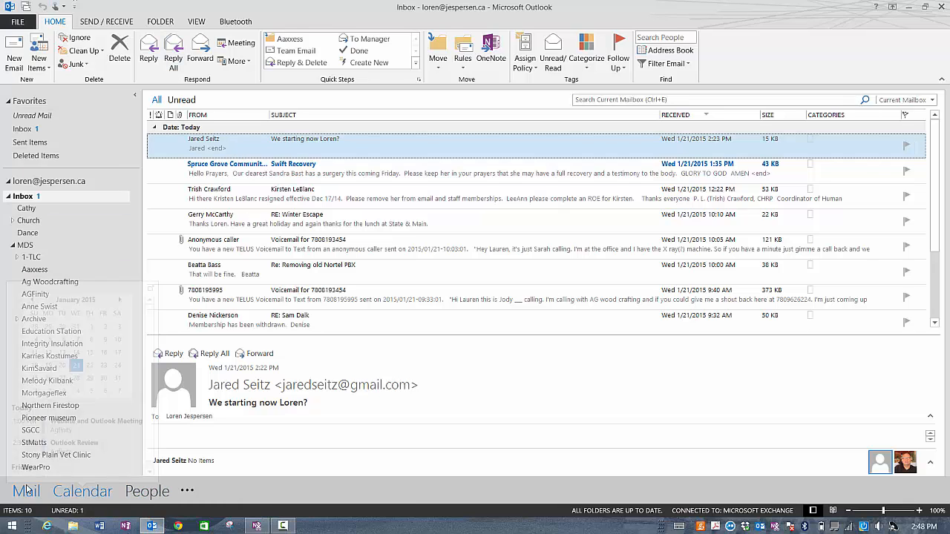
pyautogui.click(187, 491)
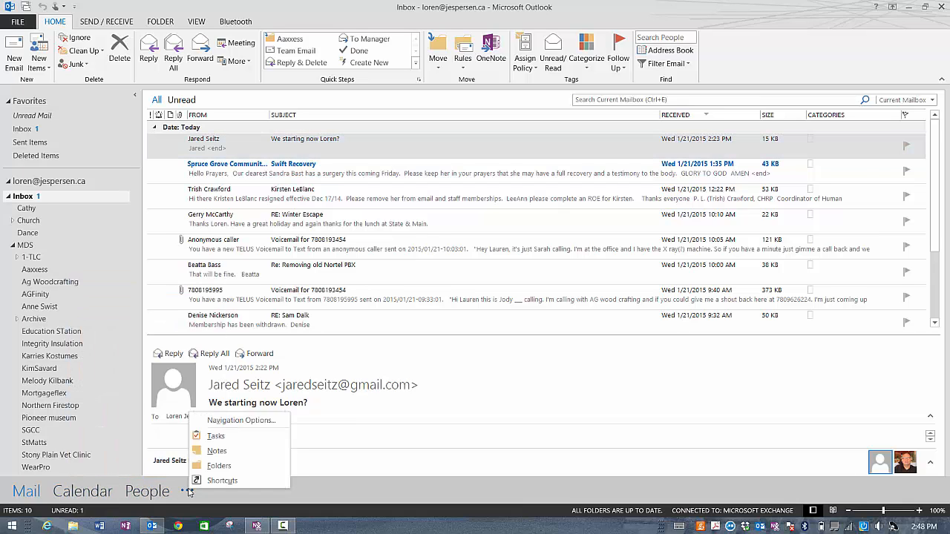
pyautogui.click(234, 421)
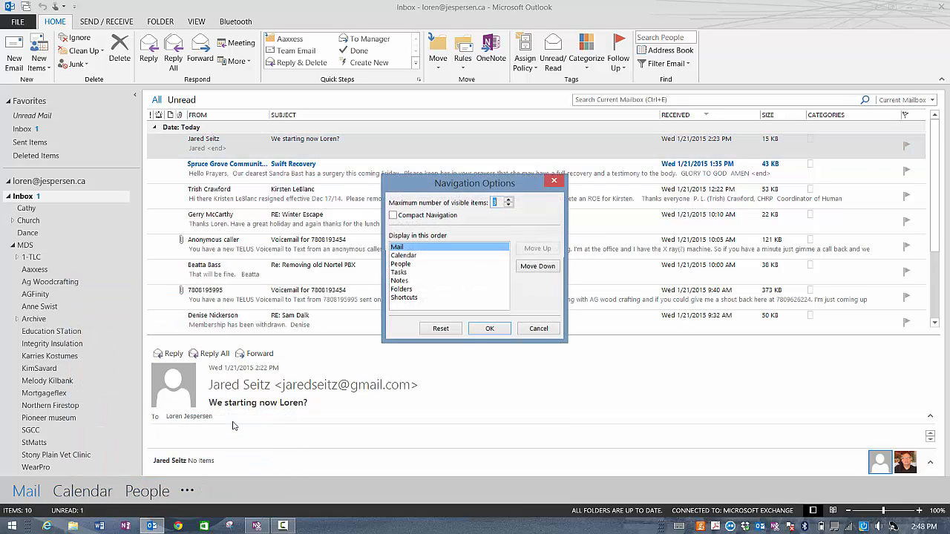
pyautogui.click(509, 200)
pyautogui.click(509, 200)
pyautogui.click(481, 329)
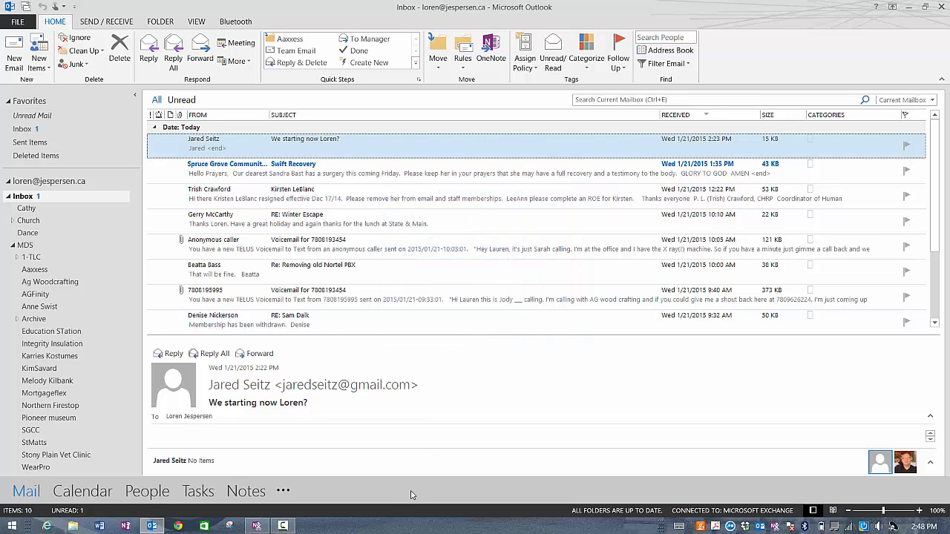
pyautogui.click(248, 225)
# Step: Drag the RE: Winter Escape message onto Tasks and set the task to start January 21
pyautogui.moveTo(208, 497); pyautogui.dragTo(211, 496)
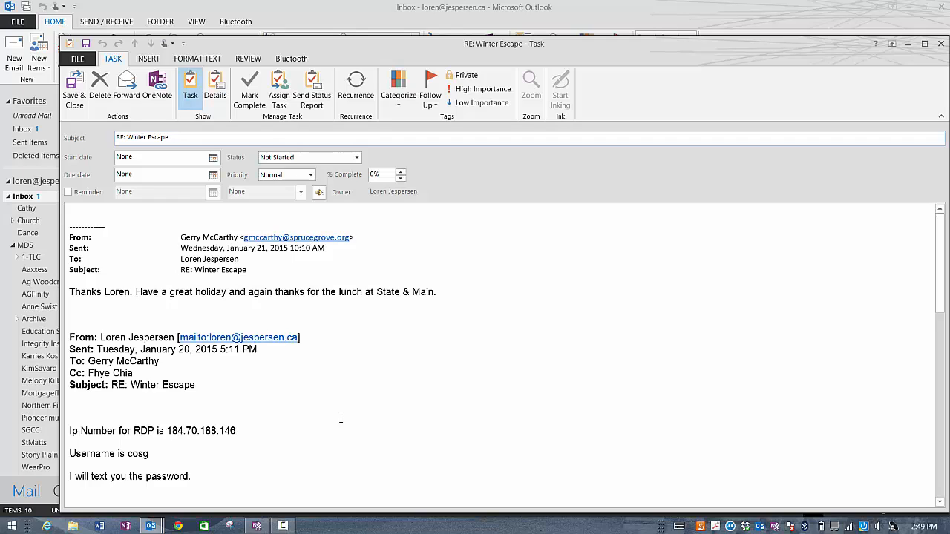
pyautogui.click(213, 158)
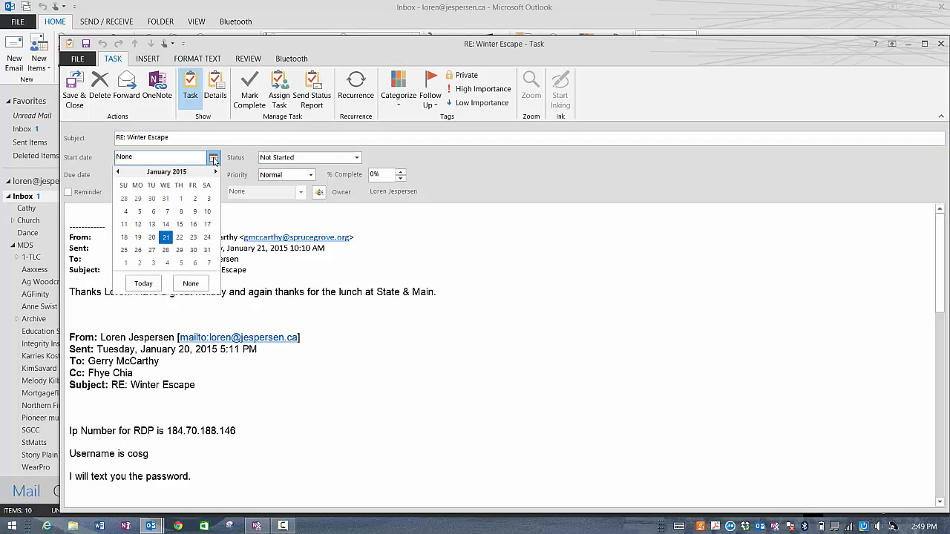
pyautogui.click(166, 237)
pyautogui.click(213, 189)
pyautogui.click(213, 188)
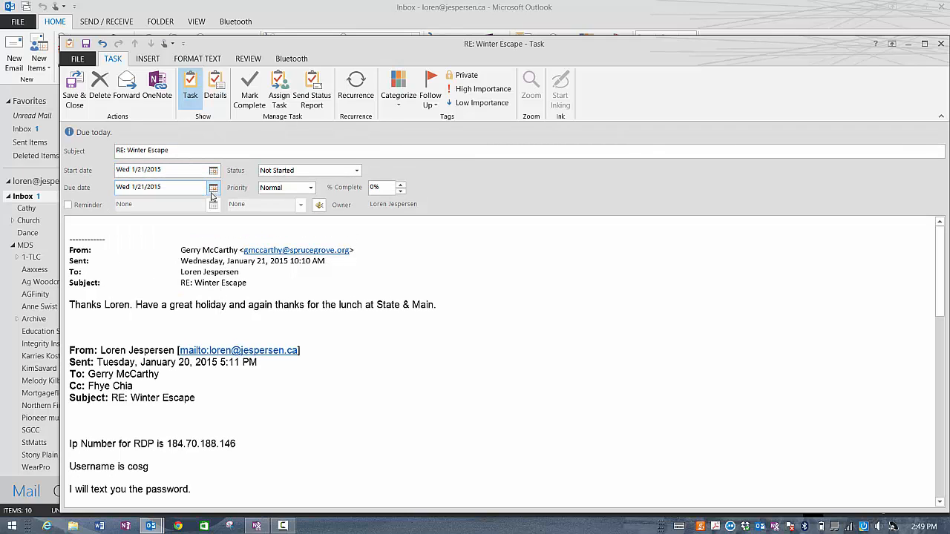
# Step: Turn on a task reminder for January 21 at 3:00 PM and select the subject text
pyautogui.click(68, 205)
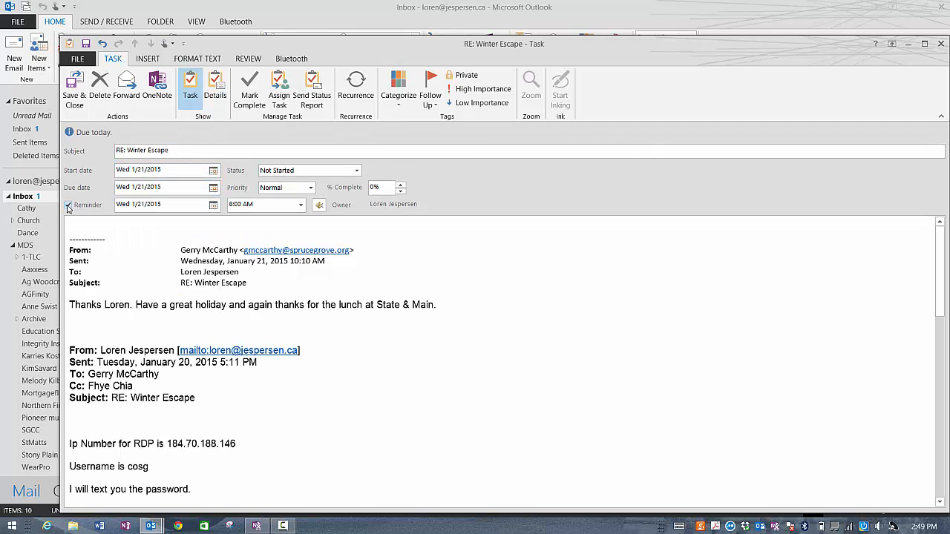
pyautogui.click(213, 205)
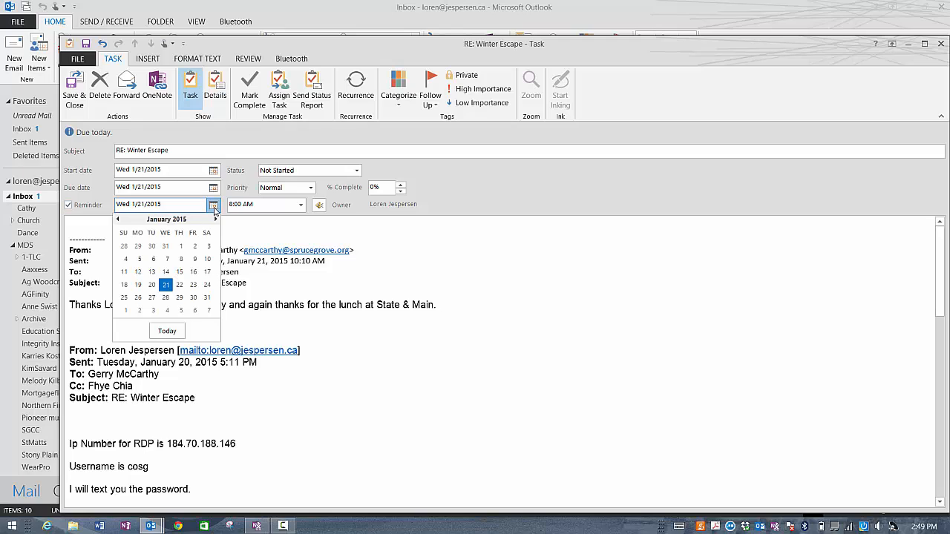
pyautogui.click(166, 286)
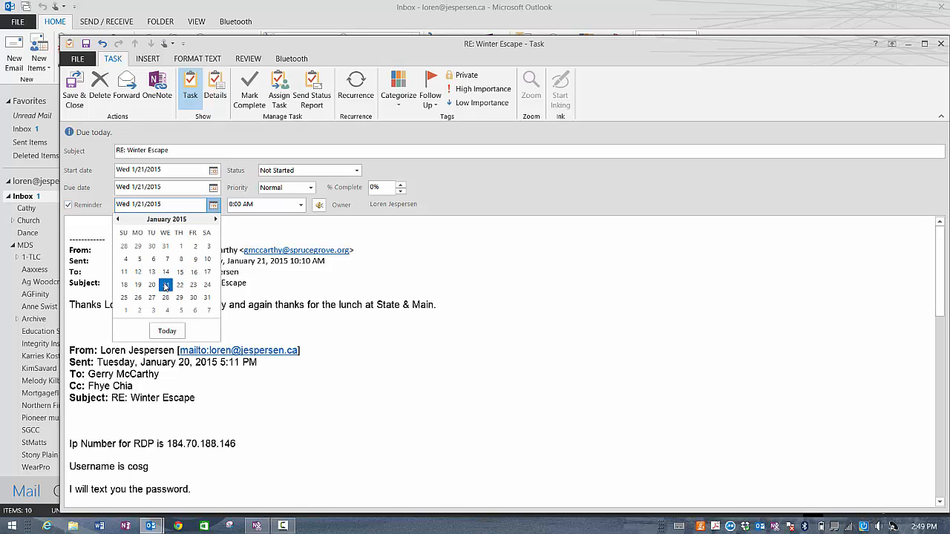
pyautogui.click(300, 208)
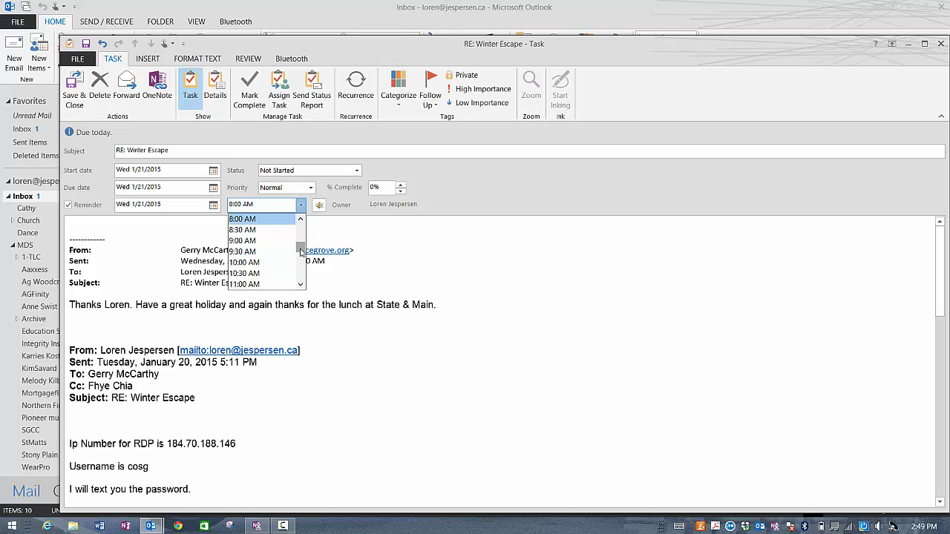
pyautogui.moveTo(300, 252); pyautogui.dragTo(301, 260)
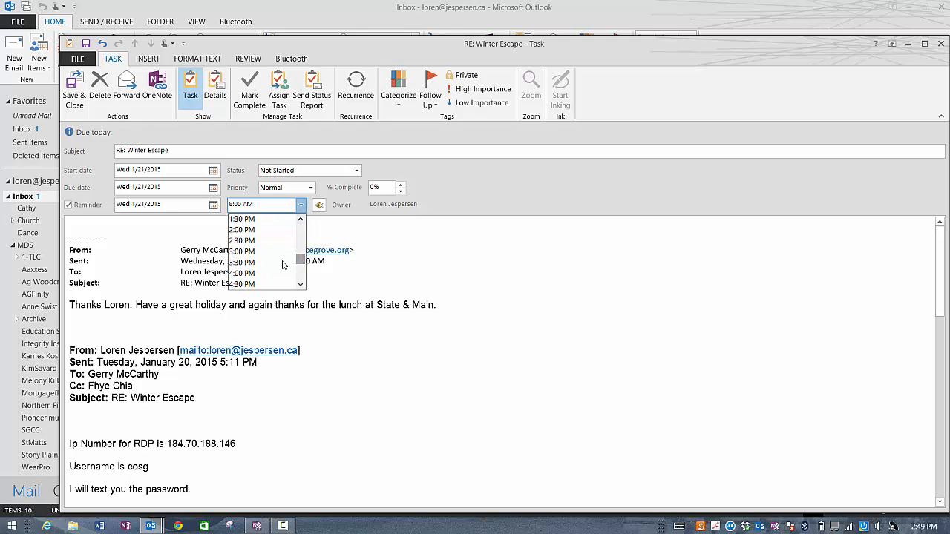
pyautogui.click(249, 252)
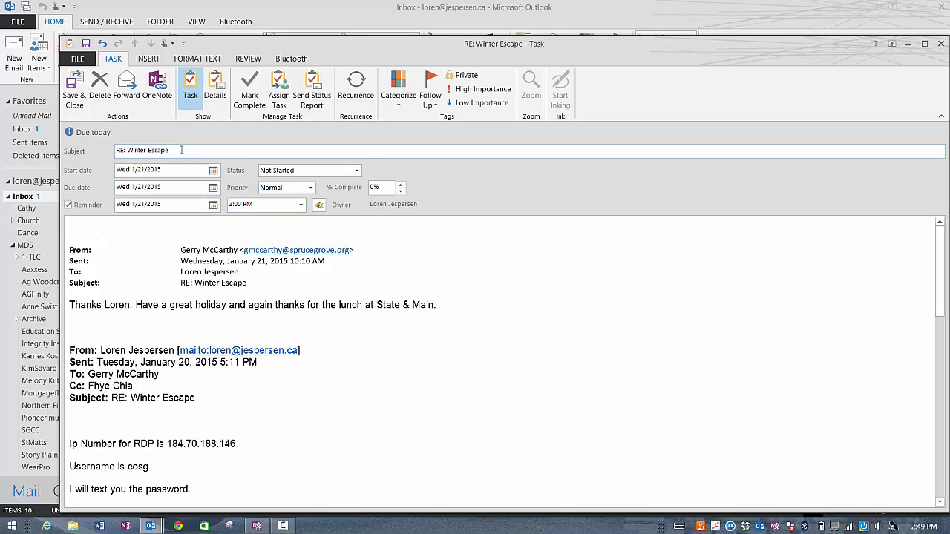
pyautogui.moveTo(181, 150); pyautogui.dragTo(86, 152)
# Step: Replace the task subject with 'buzz off' and scroll through the task body to review it
pyautogui.write('buzz off')
pyautogui.scroll(-10, 351, 322)
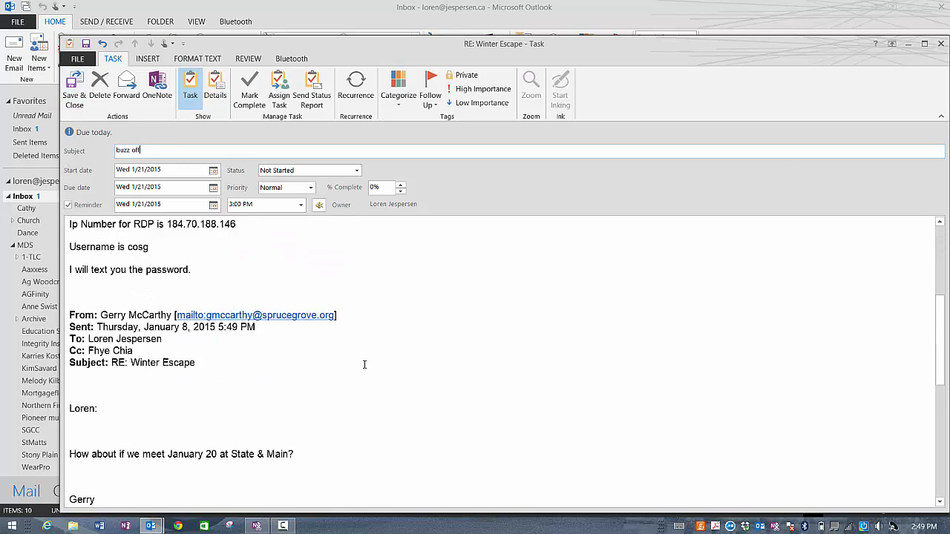
pyautogui.scroll(-4, 364, 400)
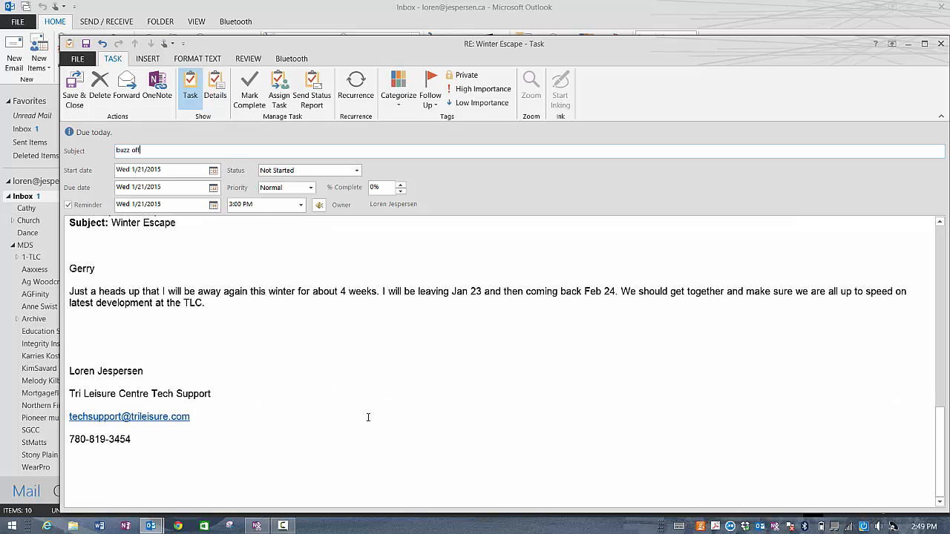
pyautogui.scroll(10, 367, 417)
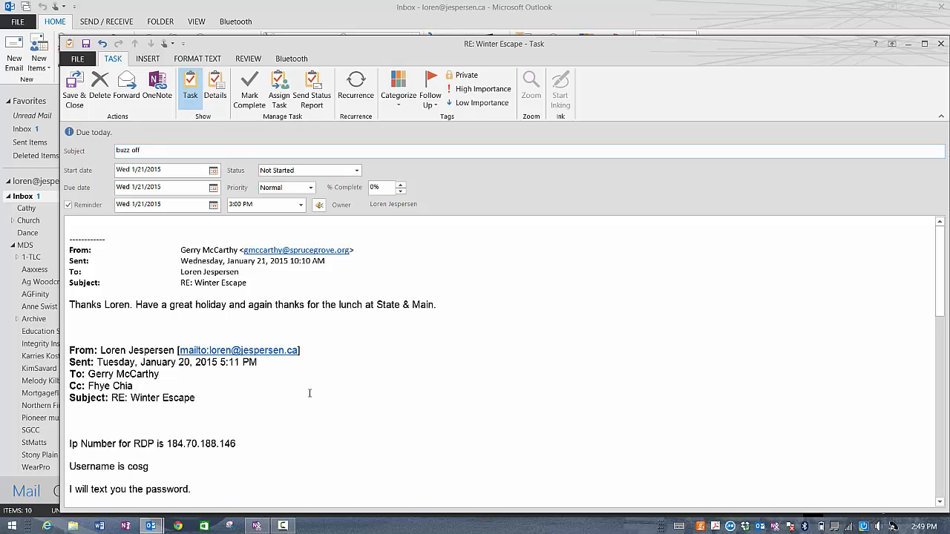
# Step: Save the task, file RE: Winter Escape into Archive > City of Spruce Grove, then collapse Archive
pyautogui.click(74, 87)
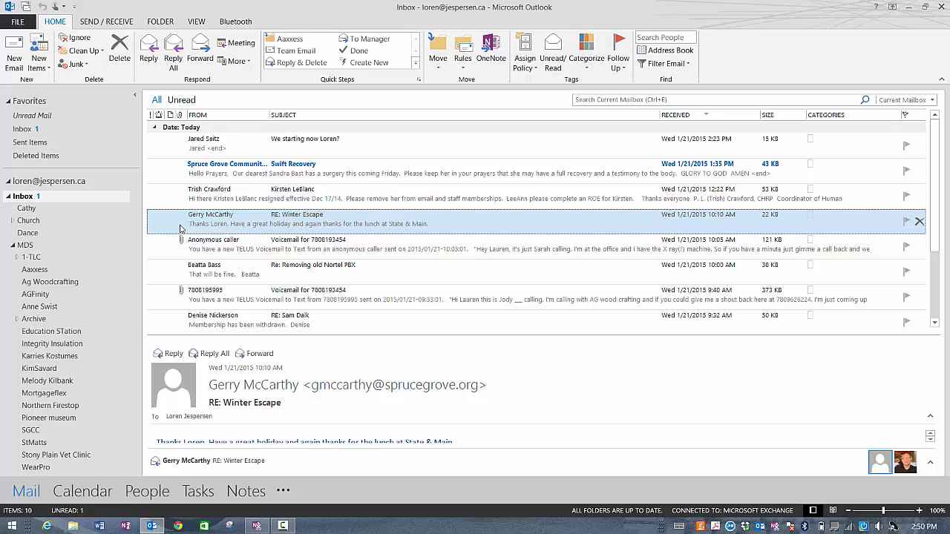
pyautogui.moveTo(181, 227); pyautogui.dragTo(75, 326)
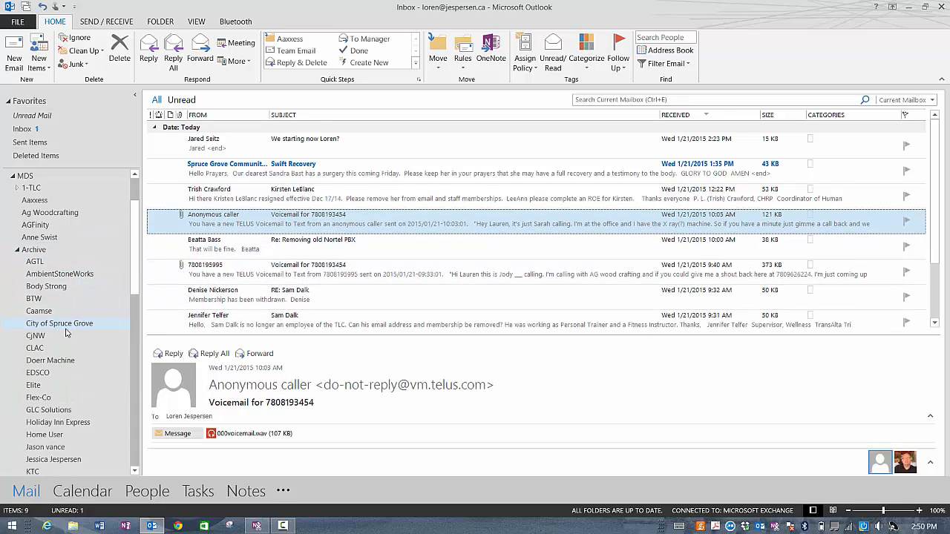
pyautogui.scroll(-1, 47, 292)
pyautogui.scroll(-6, 47, 292)
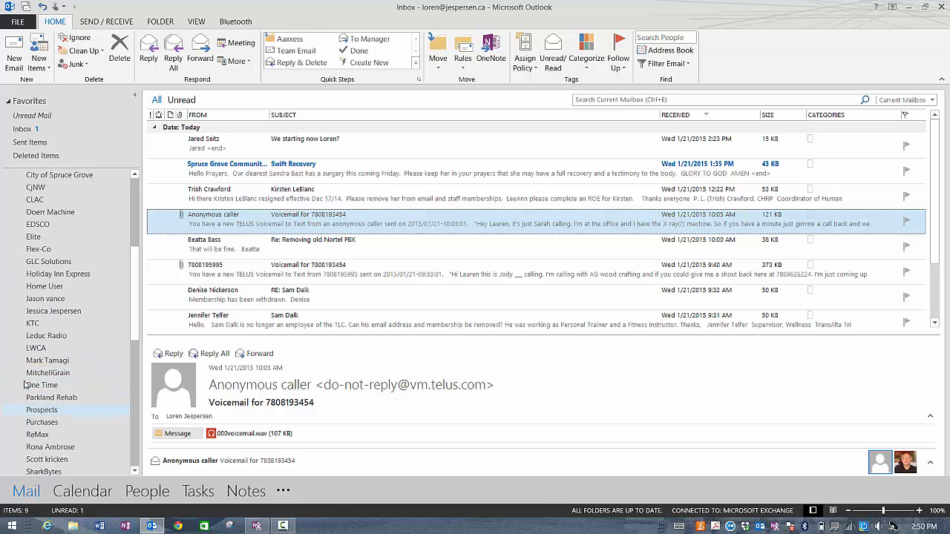
pyautogui.scroll(5, 25, 361)
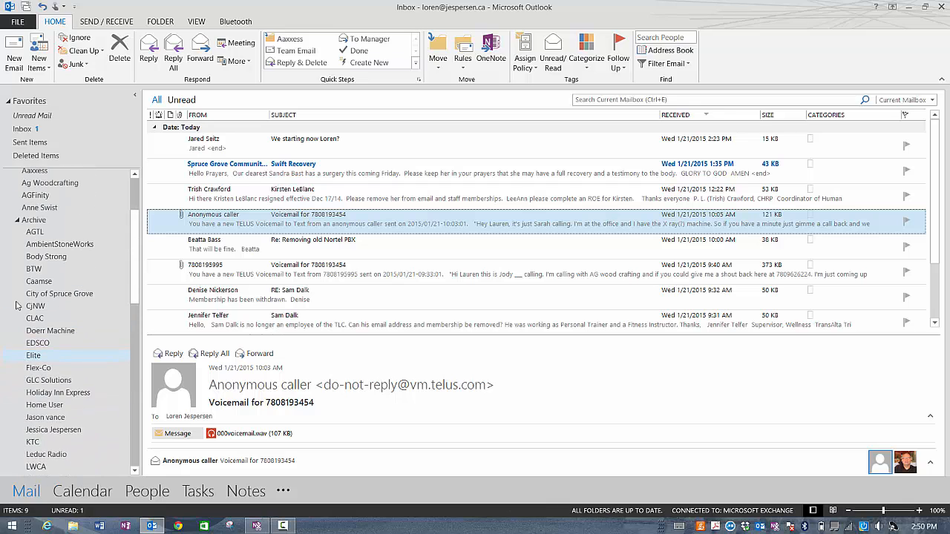
pyautogui.click(16, 220)
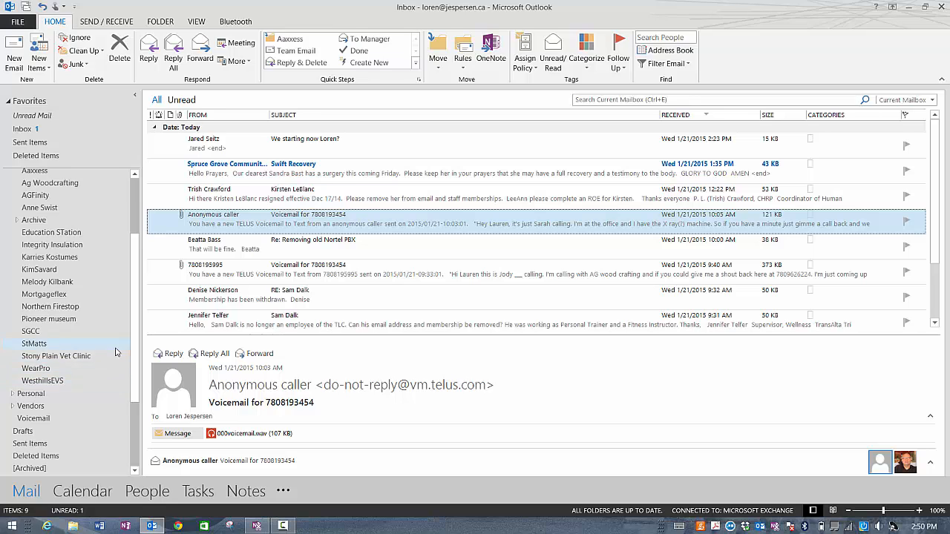
pyautogui.scroll(1, 89, 357)
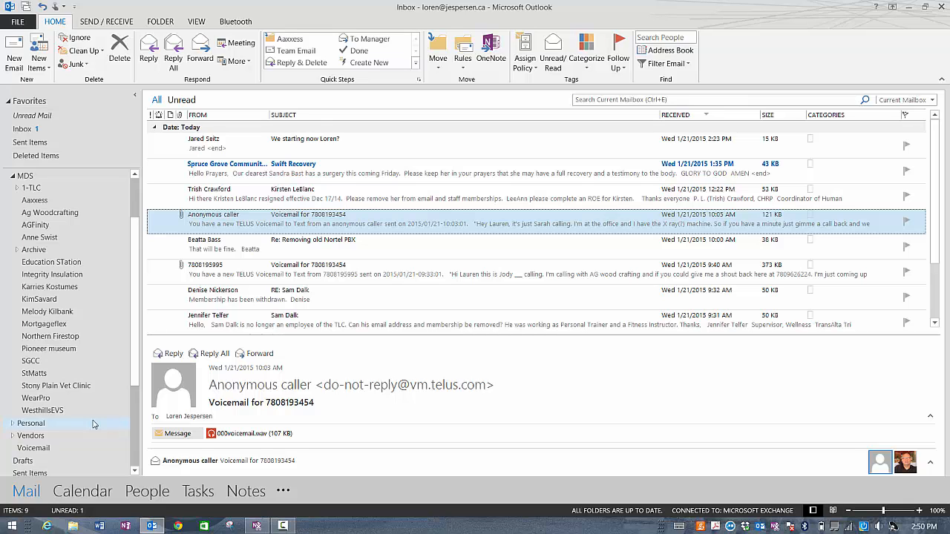
# Step: Reopen the buzz off task from Tasks, start assigning it, and open the Follow Up menu
pyautogui.click(199, 491)
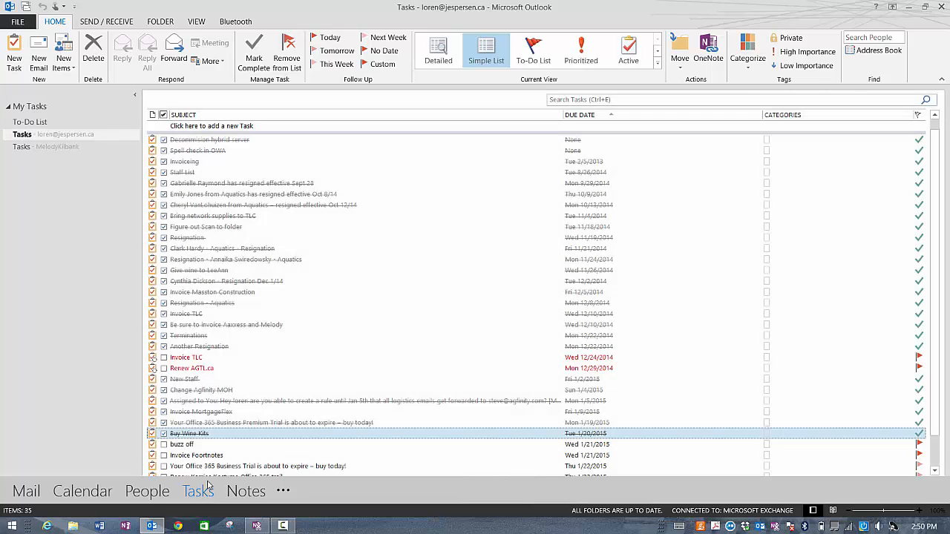
pyautogui.click(226, 444)
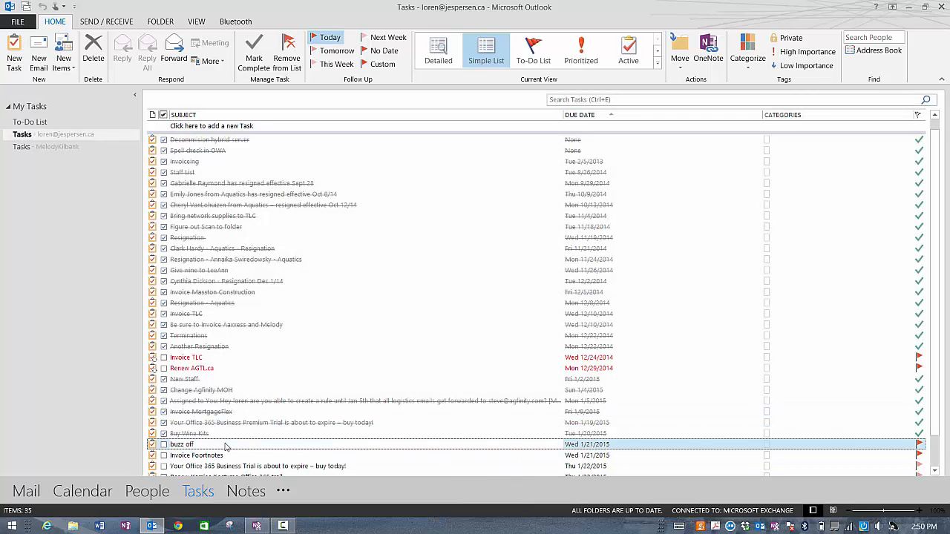
pyautogui.doubleClick(227, 445)
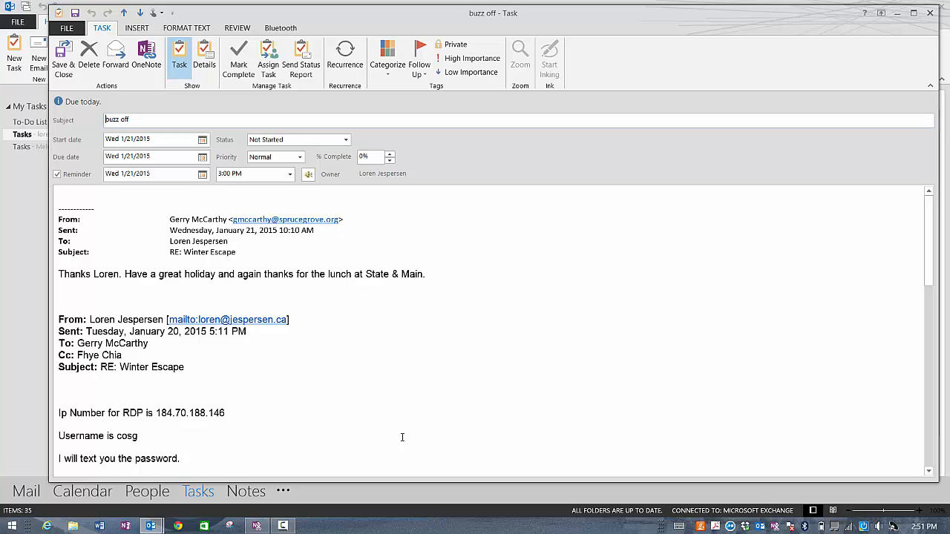
pyautogui.click(269, 69)
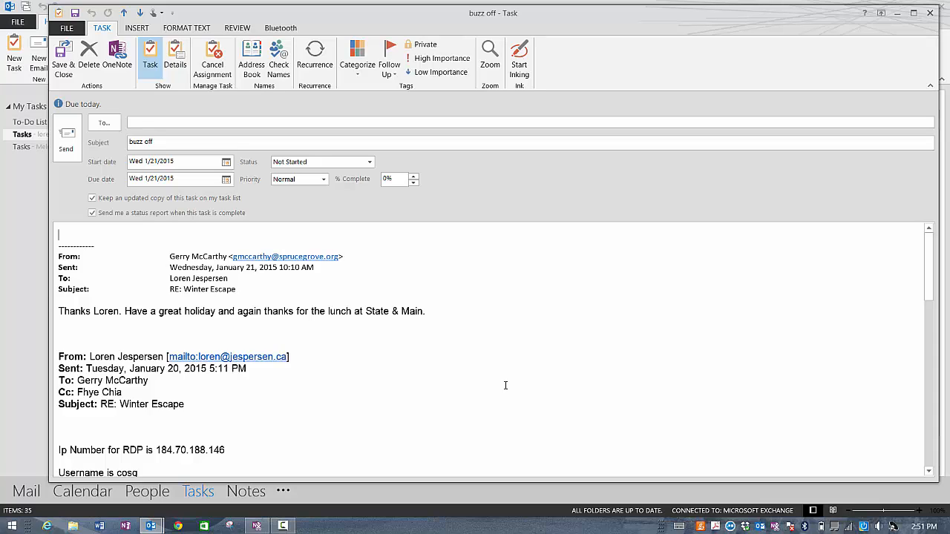
pyautogui.click(386, 73)
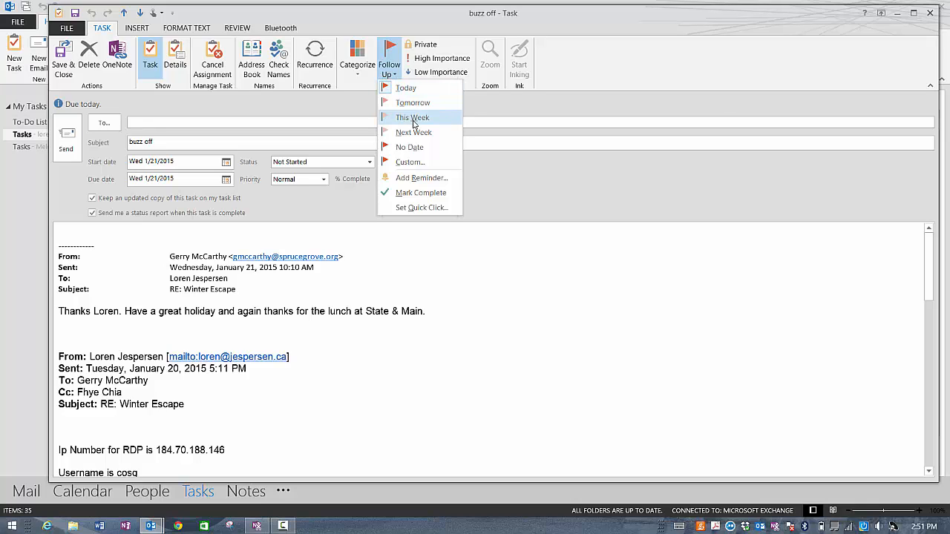
# Step: Choose Add Reminder from Follow Up and move the Custom flag dialog higher on screen
pyautogui.click(409, 179)
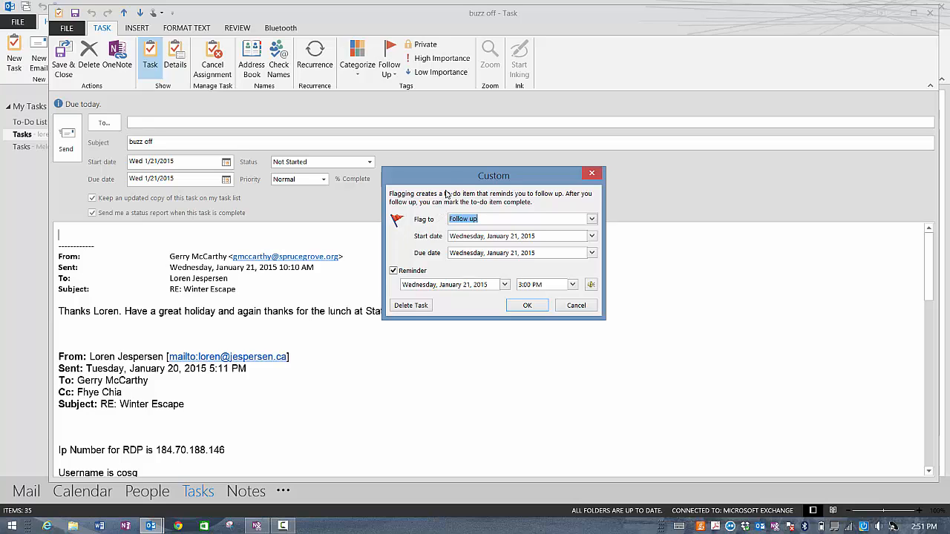
pyautogui.moveTo(448, 171); pyautogui.dragTo(440, 101)
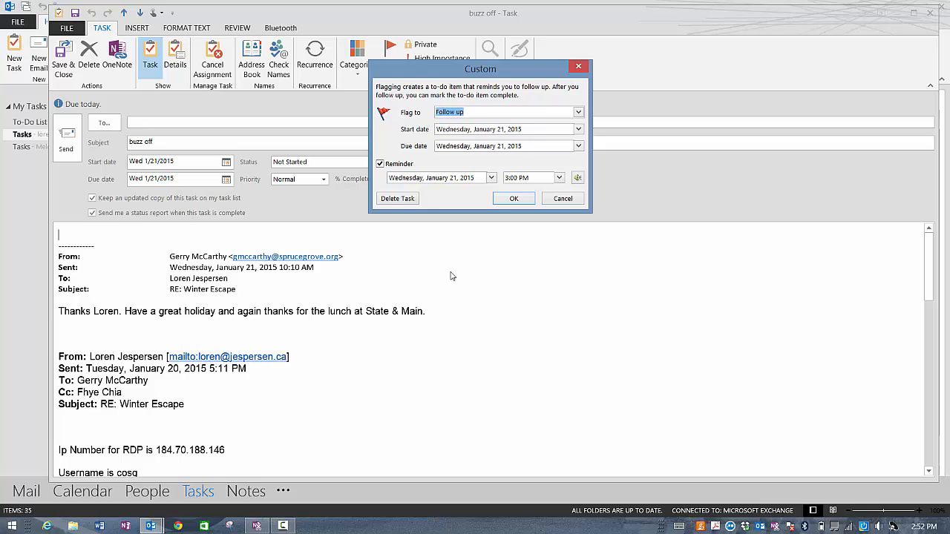
# Step: Cancel the Custom dialog and close the buzz off task without saving changes
pyautogui.click(561, 199)
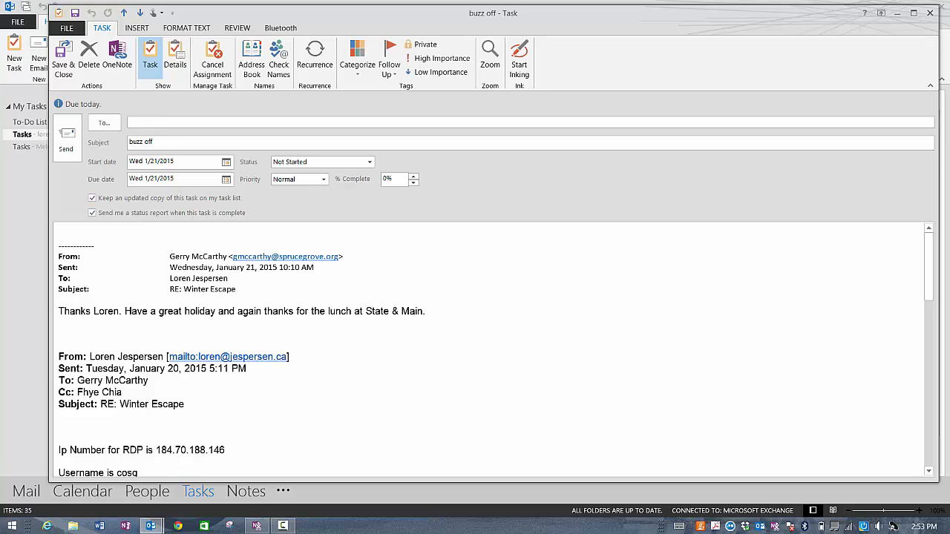
pyautogui.click(928, 13)
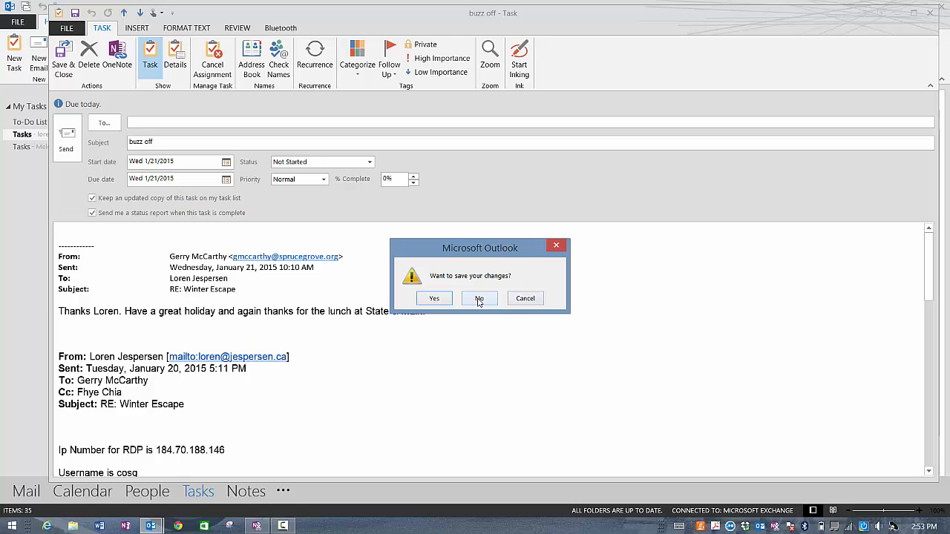
pyautogui.click(479, 298)
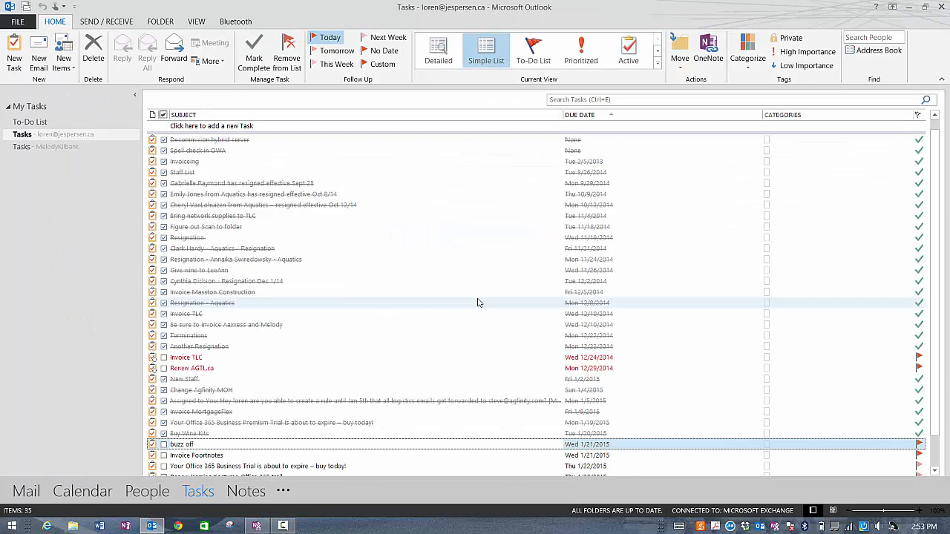
# Step: Return to Mail and dock the Tasks peek as a pane beside the inbox
pyautogui.click(30, 496)
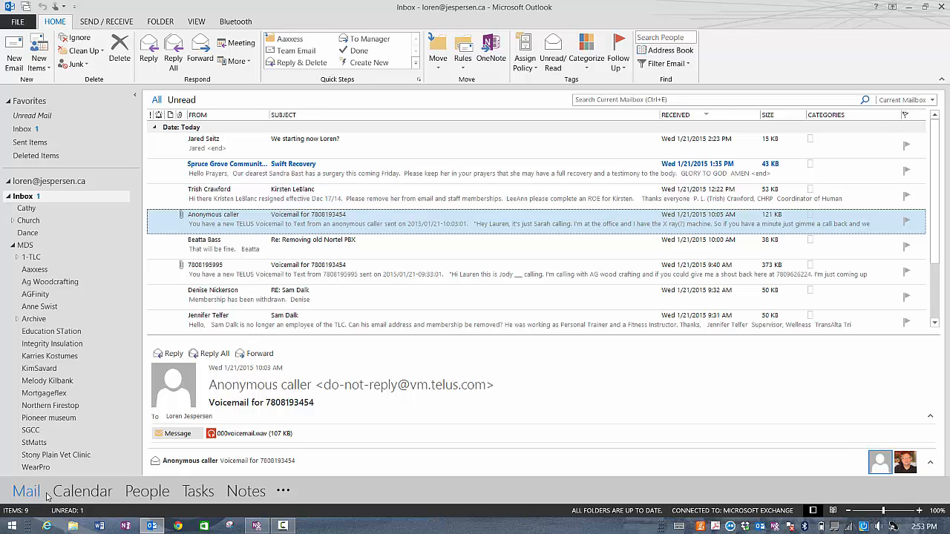
pyautogui.moveTo(199, 495)
pyautogui.moveTo(201, 492)
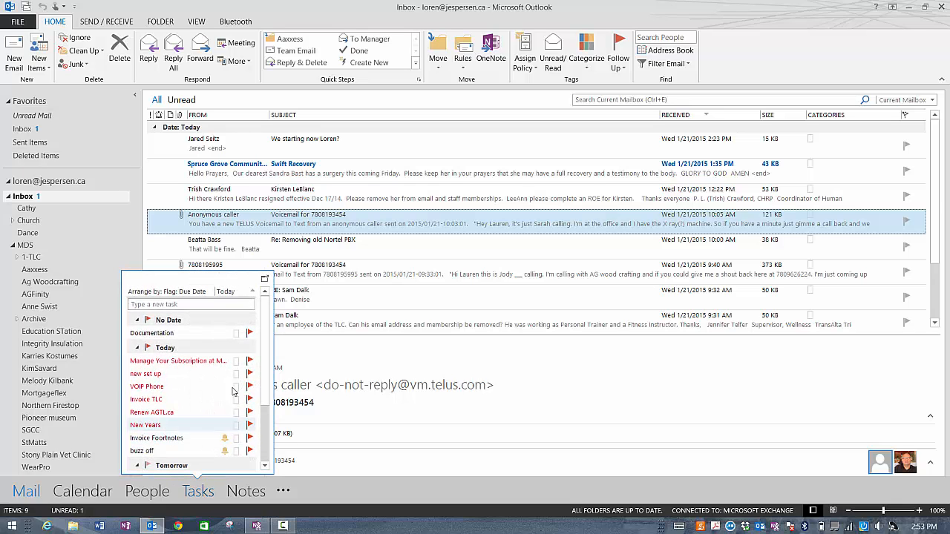
pyautogui.click(265, 280)
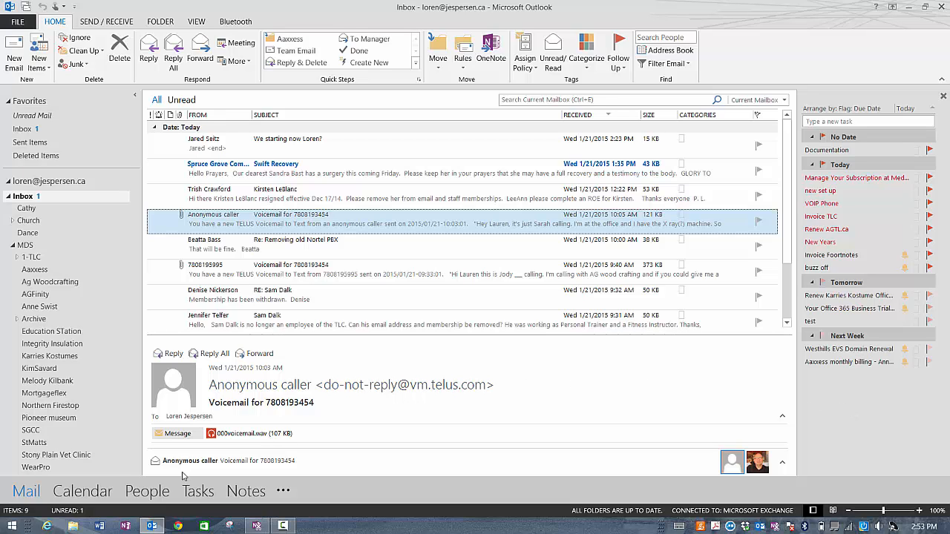
# Step: Dock the Calendar peek into the To-Do bar below the tasks, then select the Invoice TLC task
pyautogui.moveTo(100, 494)
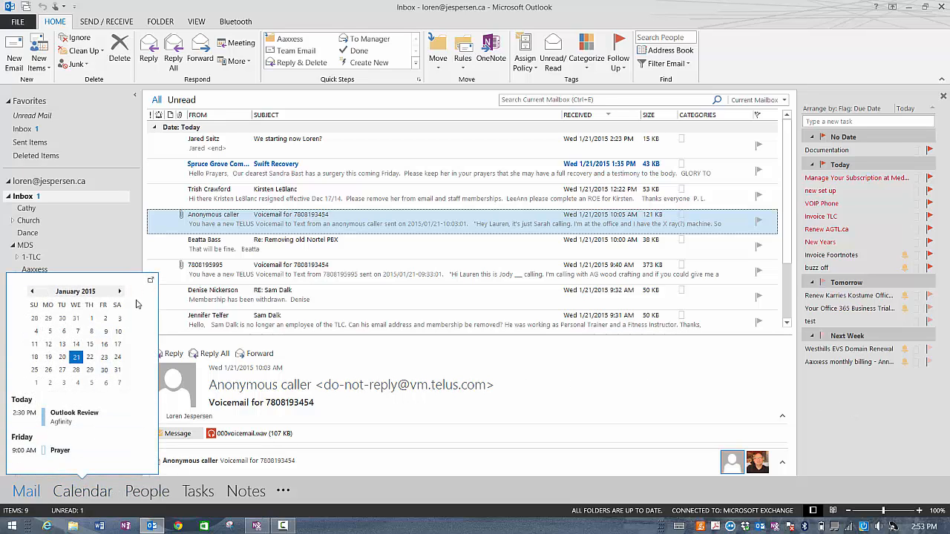
pyautogui.click(150, 285)
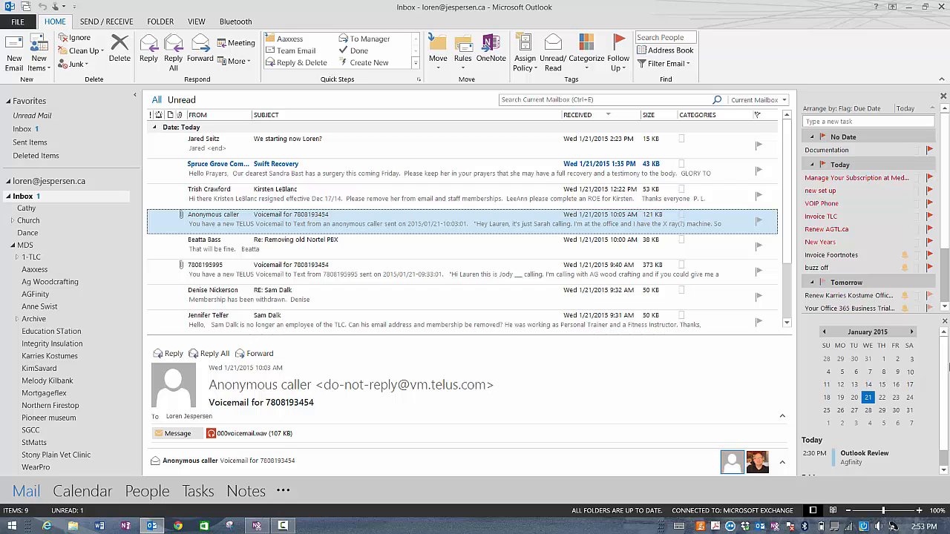
pyautogui.click(865, 216)
# Step: Create a new task with a reminder, starting Sun 1/11/2015 and due Sat 1/17/2015
pyautogui.click(197, 495)
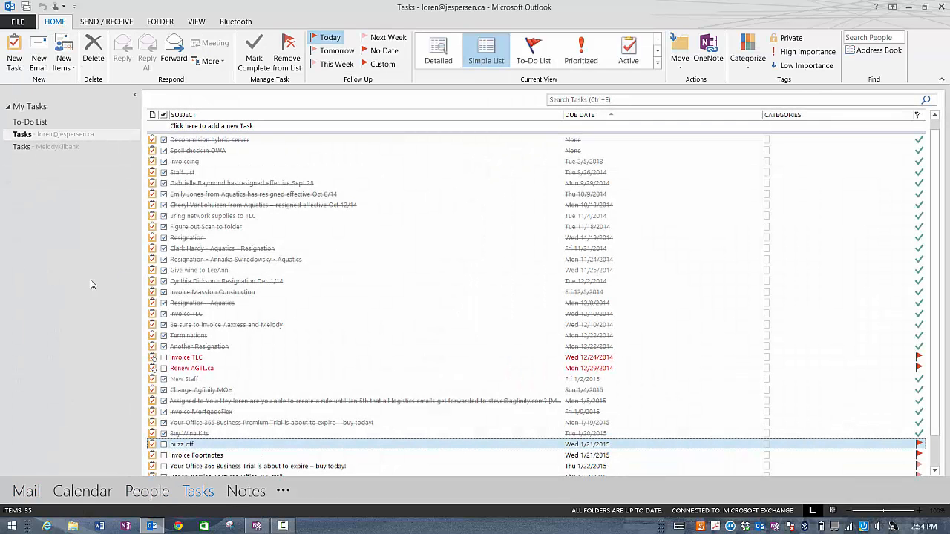
pyautogui.click(14, 53)
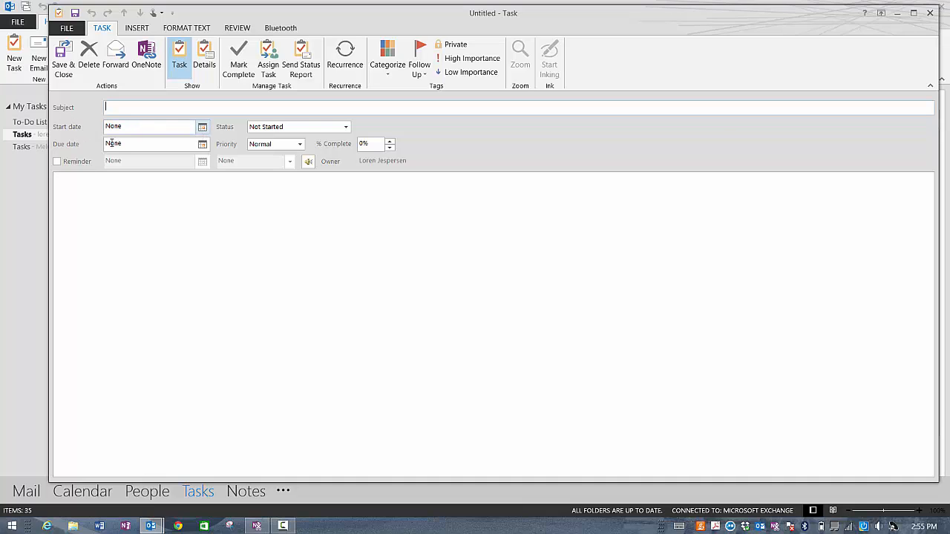
pyautogui.click(57, 161)
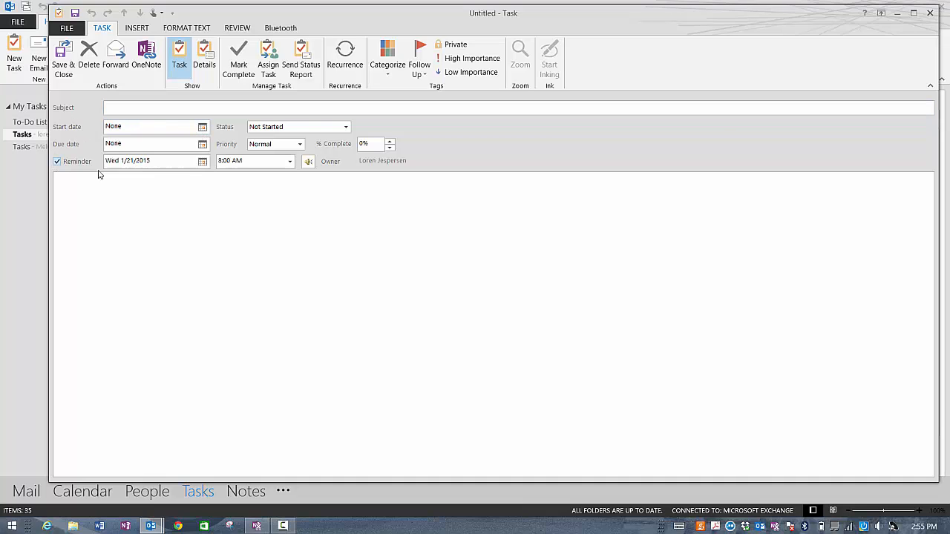
pyautogui.click(201, 165)
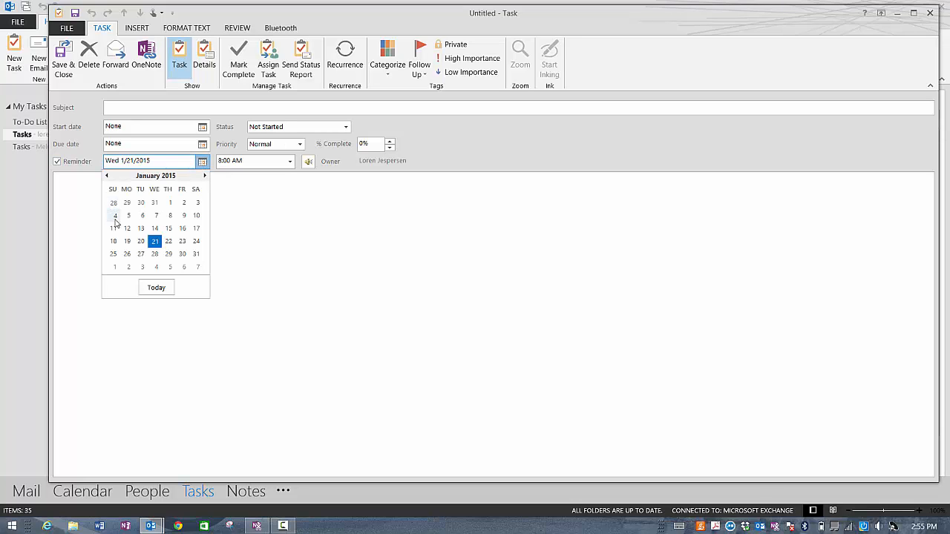
pyautogui.click(201, 130)
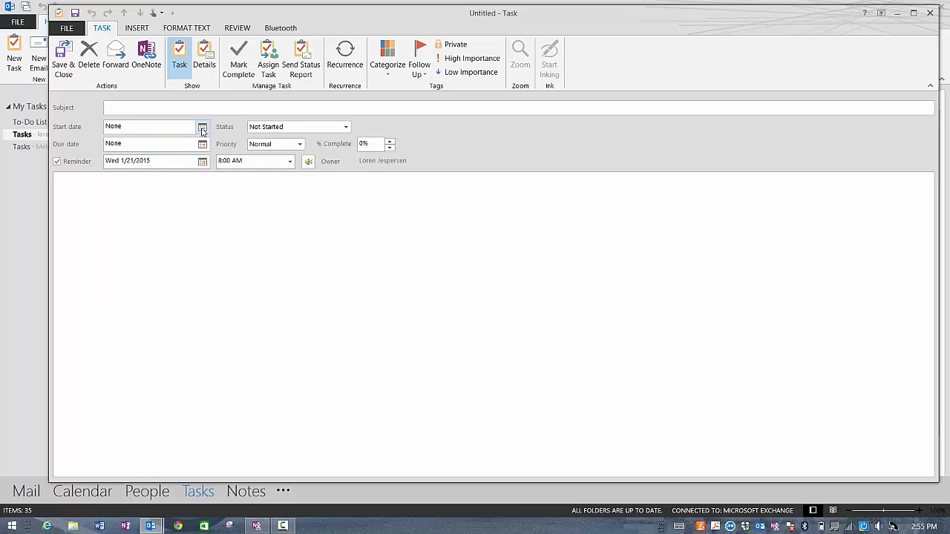
pyautogui.click(203, 132)
pyautogui.click(113, 194)
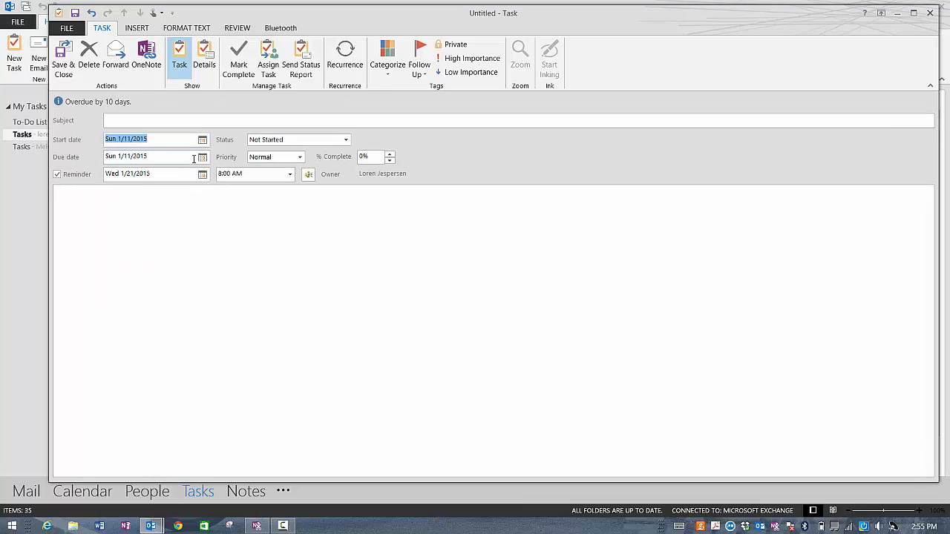
pyautogui.click(201, 158)
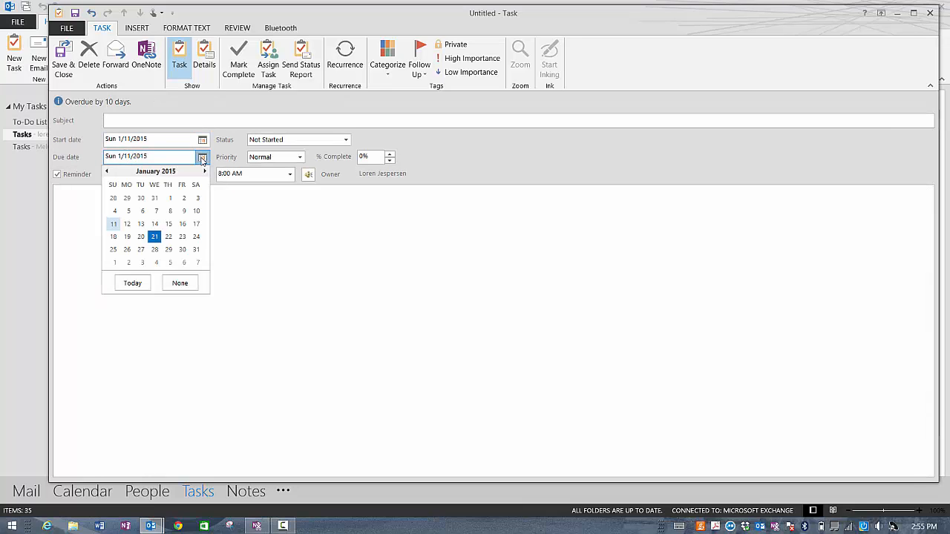
pyautogui.click(198, 225)
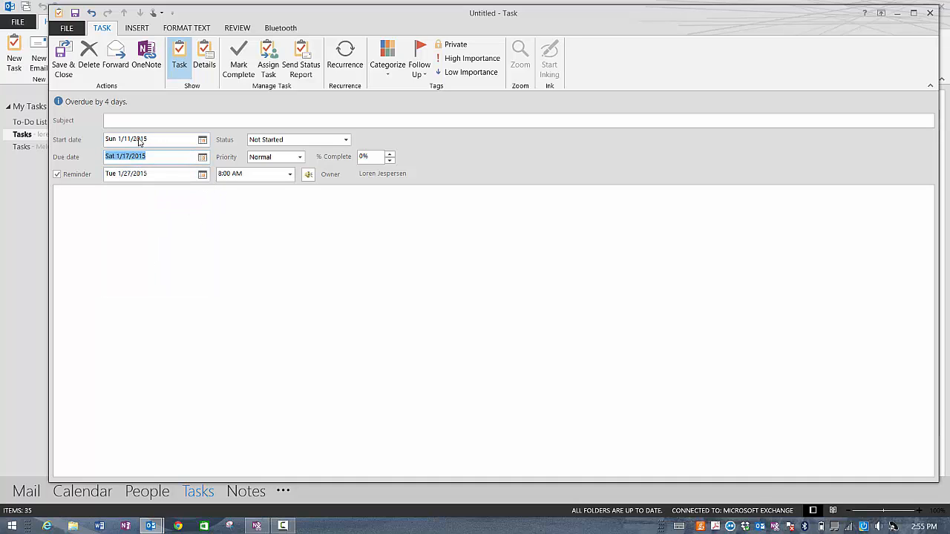
# Step: Set the task reminder for 1/11/2015 at 5:30 AM
pyautogui.click(202, 174)
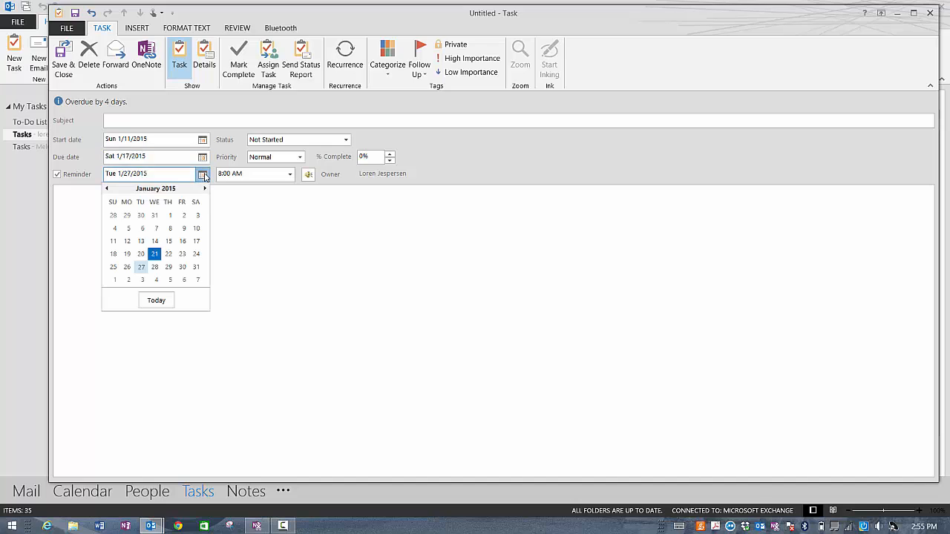
pyautogui.click(114, 241)
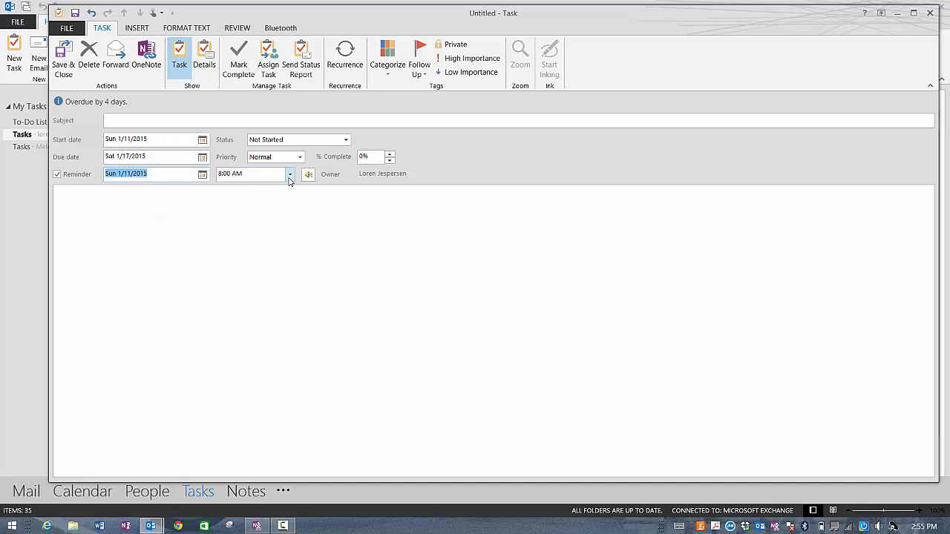
pyautogui.click(290, 173)
pyautogui.click(290, 189)
pyautogui.scroll(3, 290, 189)
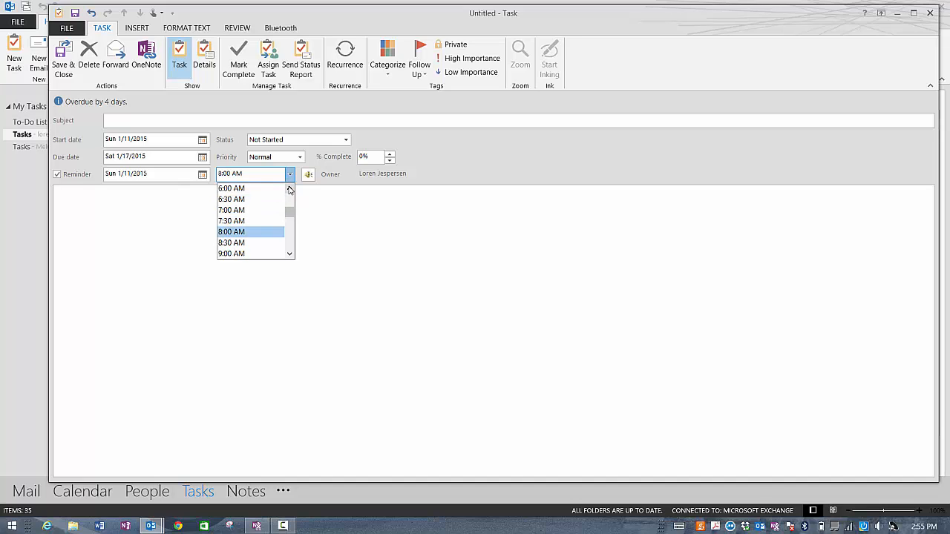
pyautogui.click(254, 200)
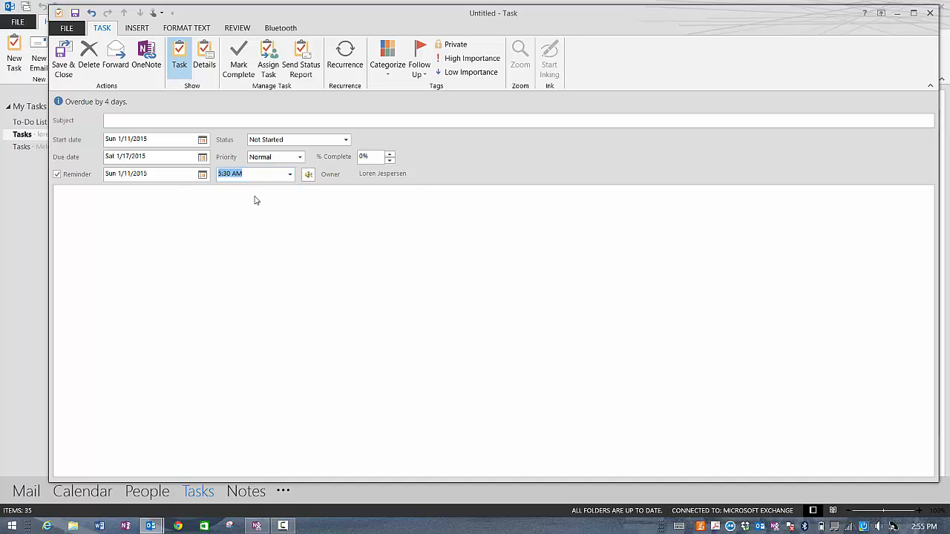
pyautogui.click(160, 192)
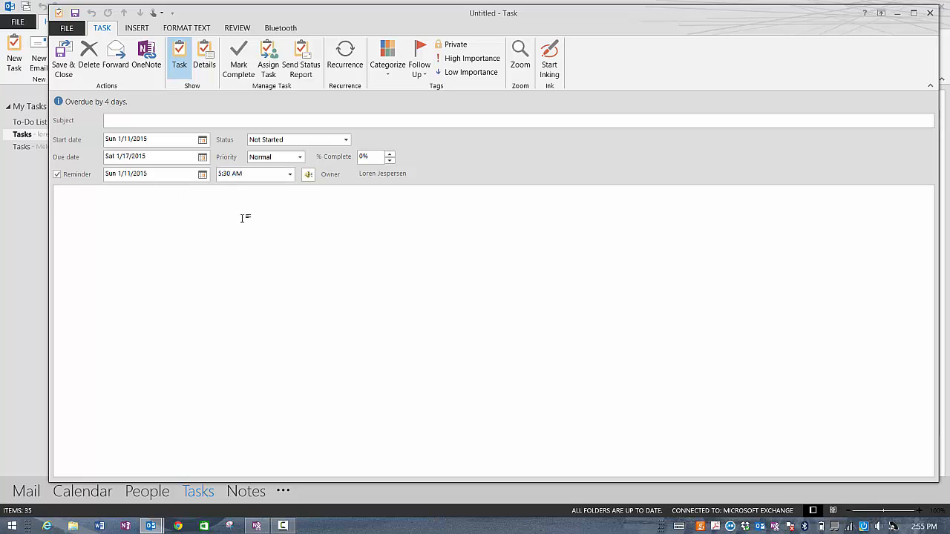
# Step: Keep Normal priority and turn the task into an assignment for someone else
pyautogui.click(300, 157)
pyautogui.click(300, 158)
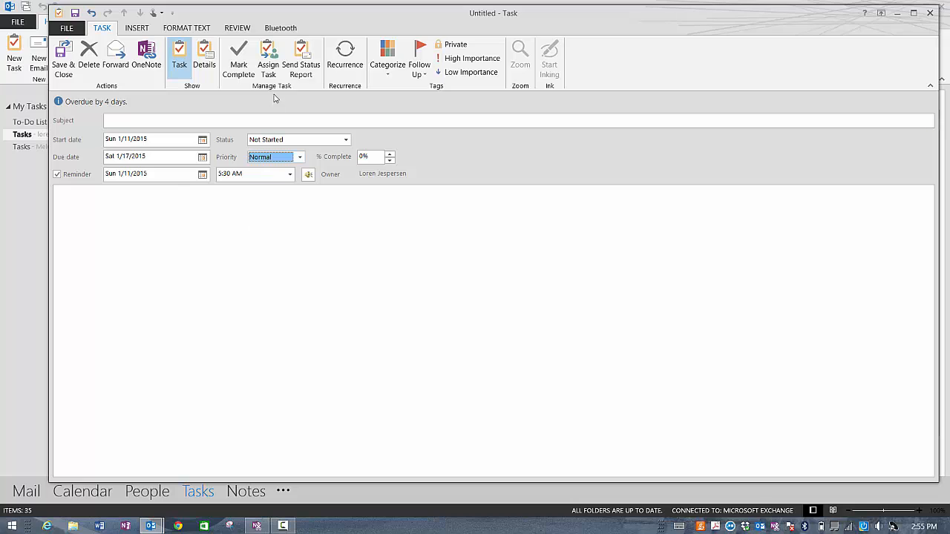
pyautogui.click(269, 61)
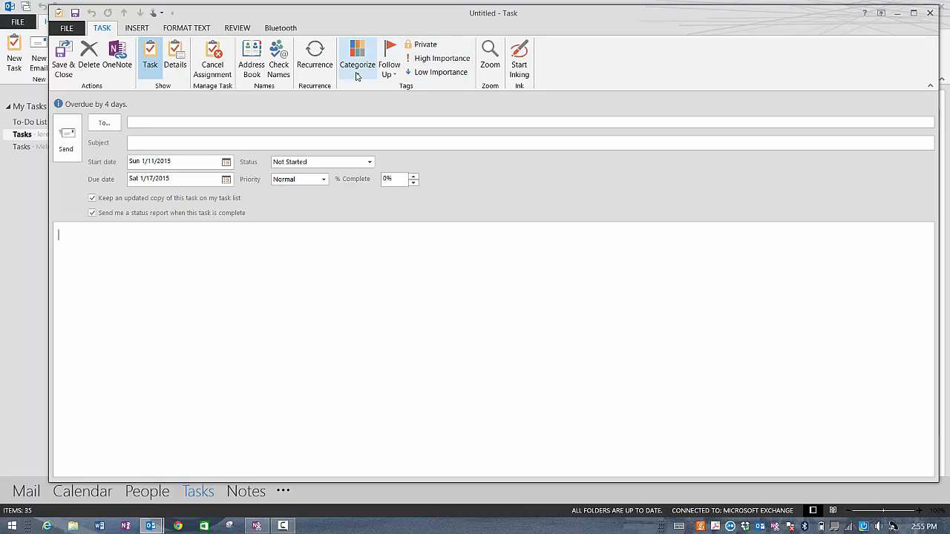
pyautogui.click(386, 72)
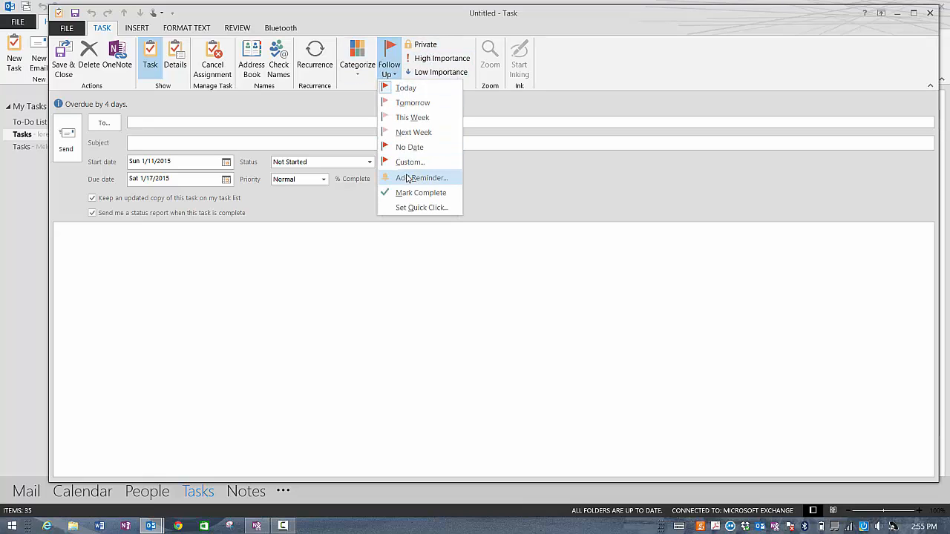
# Step: Address the task assignment to the matching contact in the To field
pyautogui.click(226, 261)
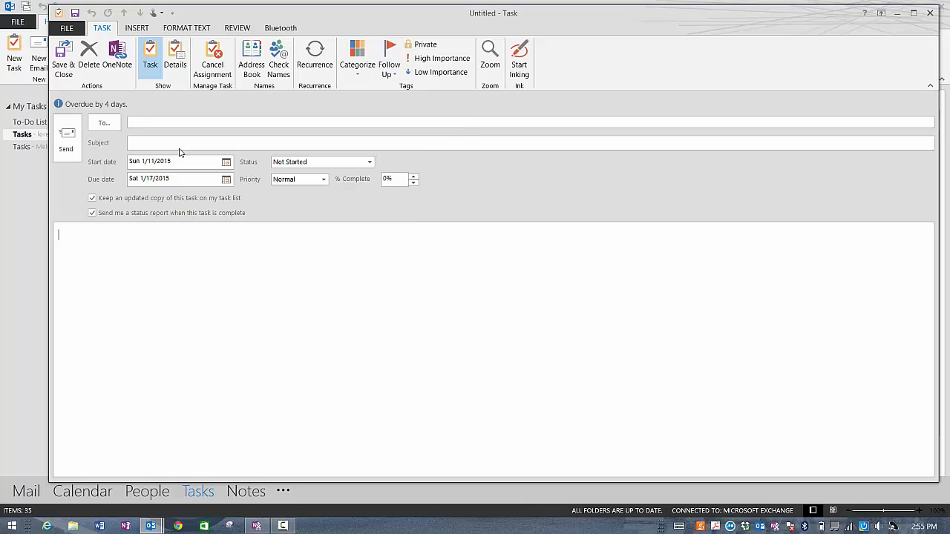
pyautogui.click(154, 121)
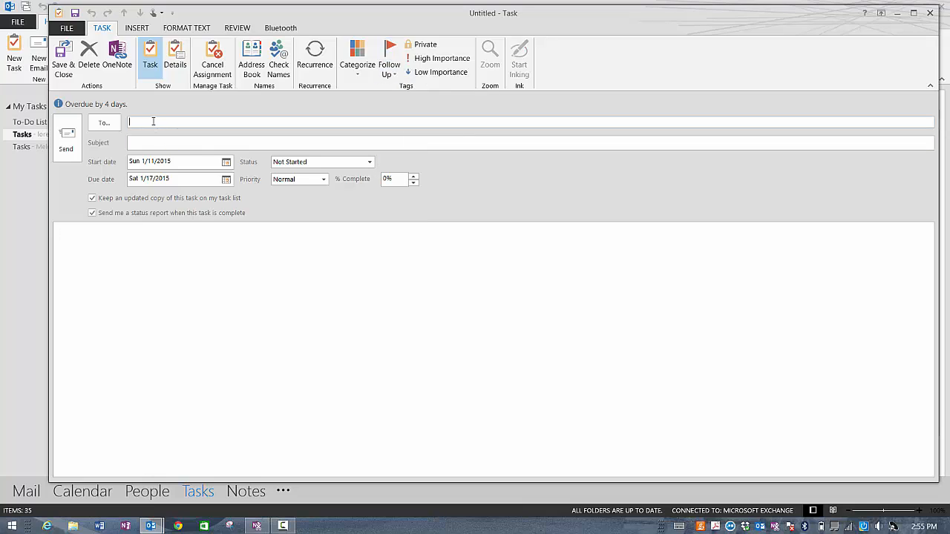
pyautogui.write('jo')
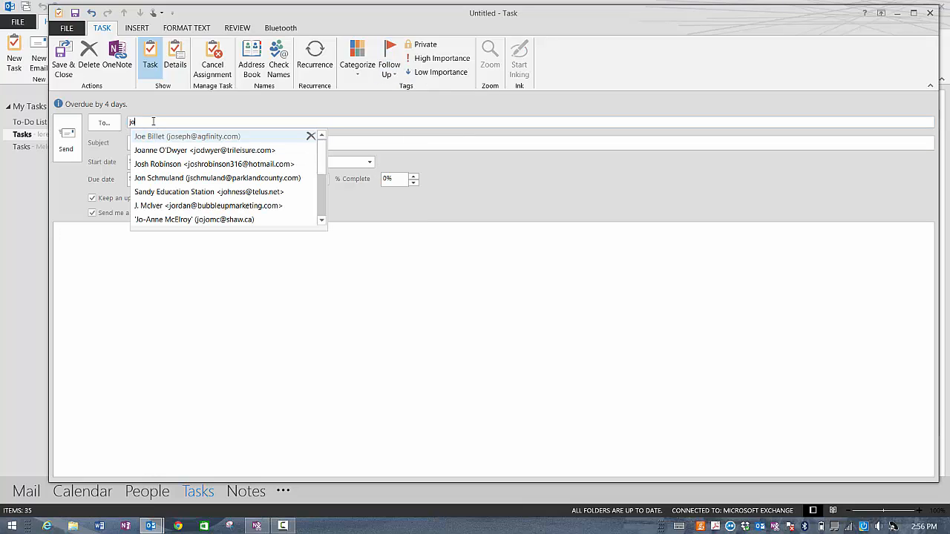
pyautogui.click(187, 141)
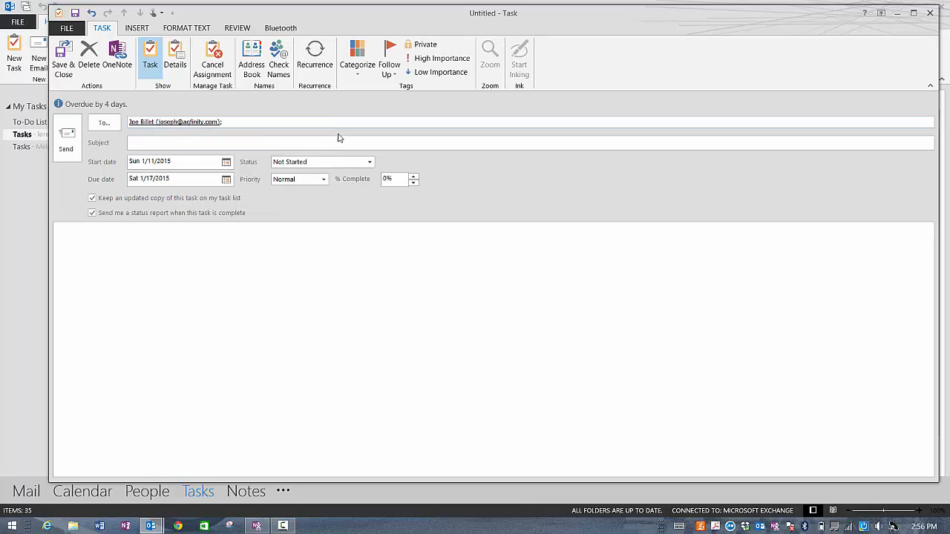
# Step: Give the task a custom follow-up flag with a reminder
pyautogui.click(388, 81)
pyautogui.click(405, 162)
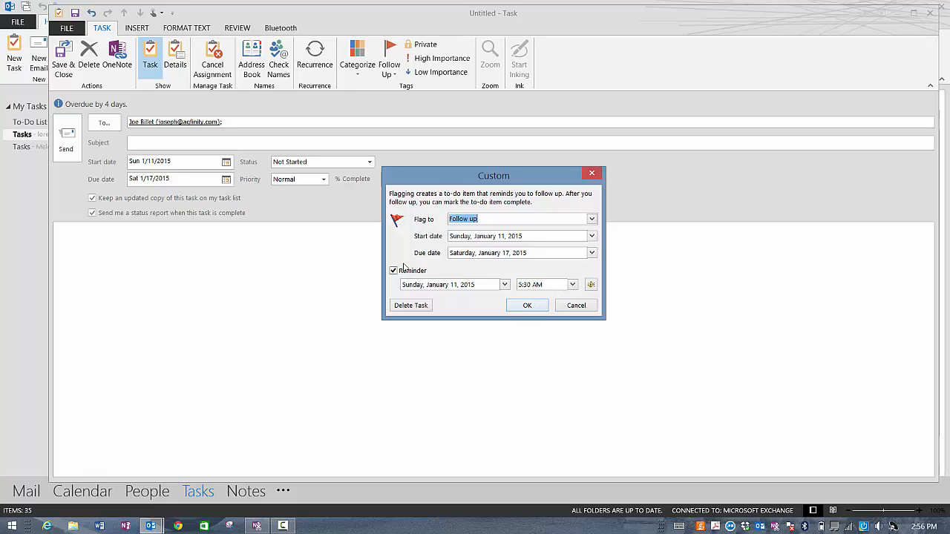
pyautogui.click(523, 305)
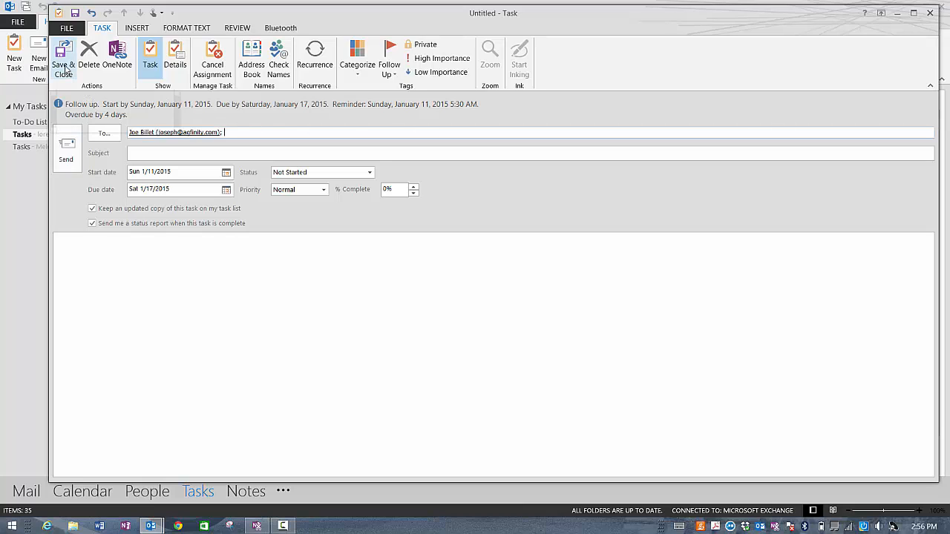
# Step: Send the untitled task, accepting the missing-subject and past-due warnings
pyautogui.click(66, 150)
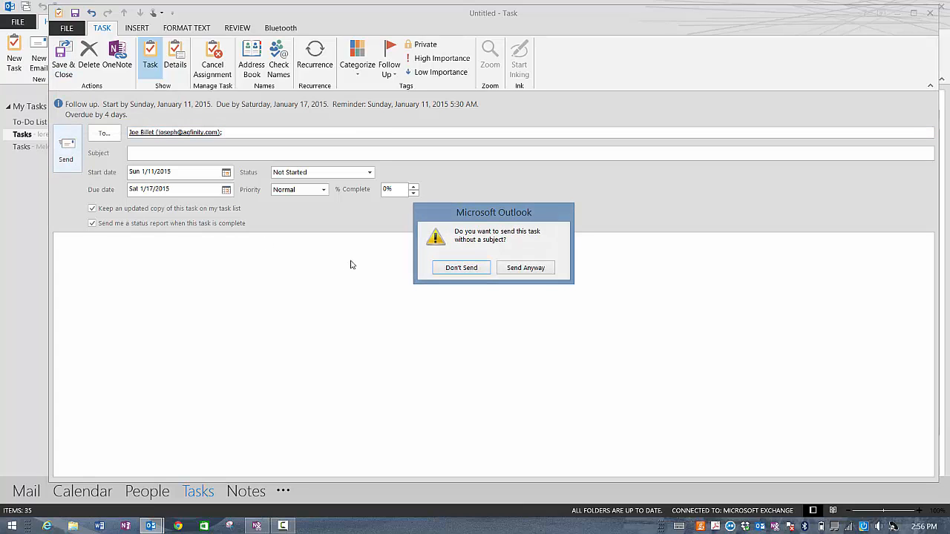
pyautogui.click(524, 270)
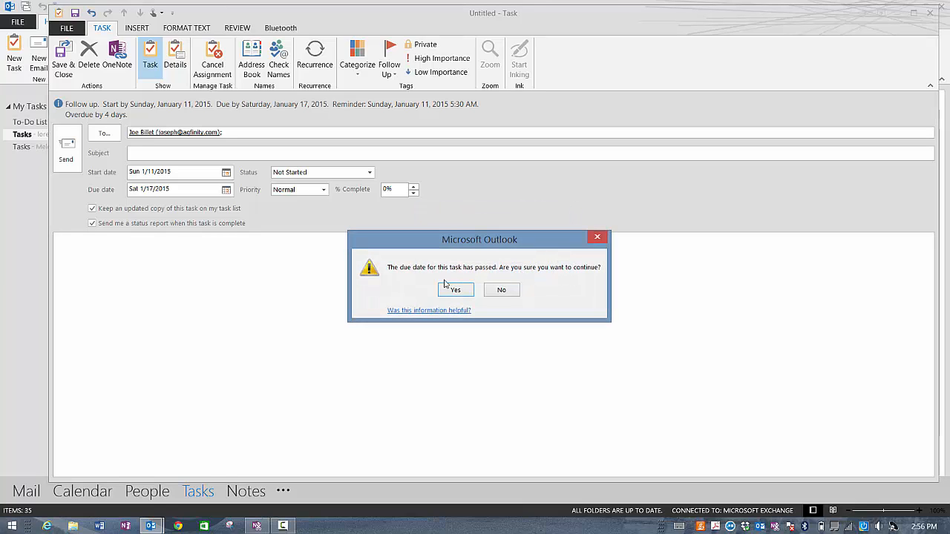
pyautogui.click(456, 290)
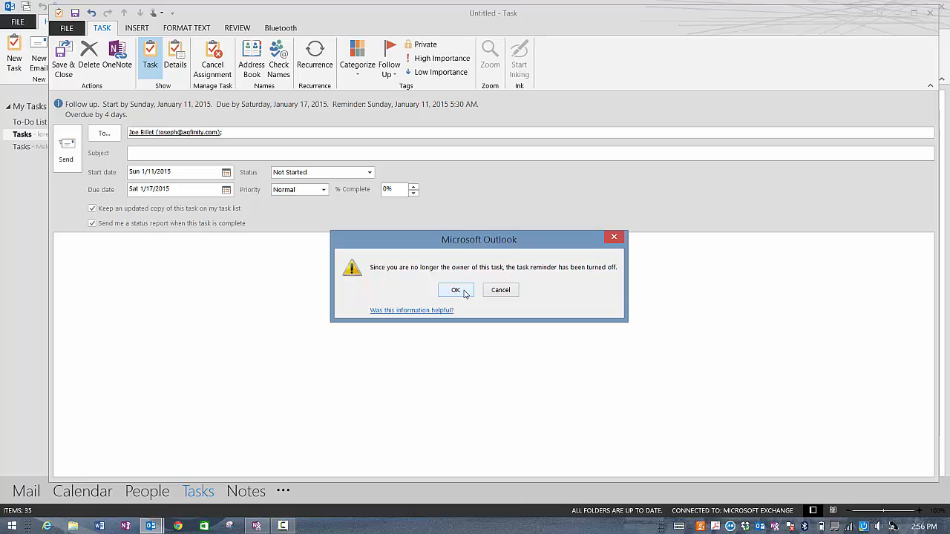
pyautogui.click(456, 291)
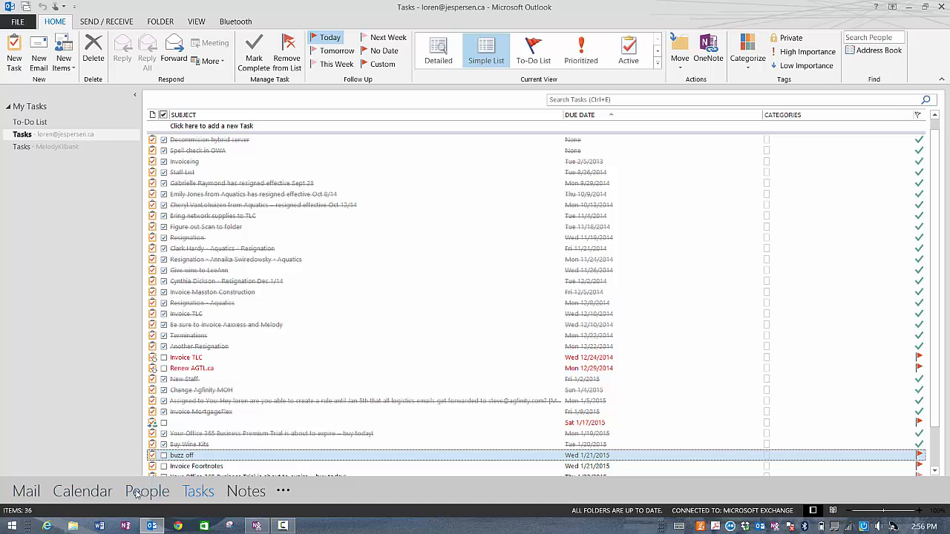
# Step: Switch from Tasks back to the Mail Inbox
pyautogui.click(28, 491)
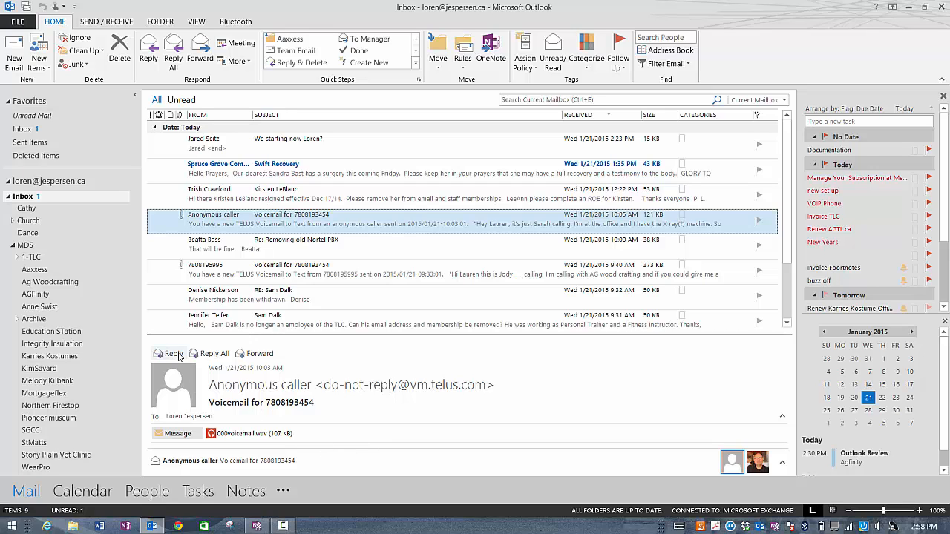
# Step: Browse the To-Do List, then scroll through the full Tasks folder of 36 tasks
pyautogui.click(199, 492)
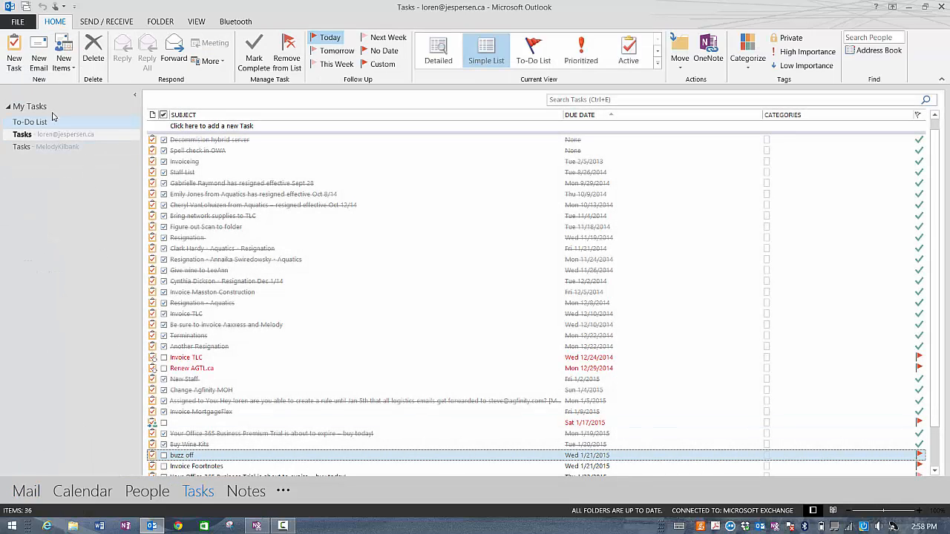
pyautogui.click(42, 123)
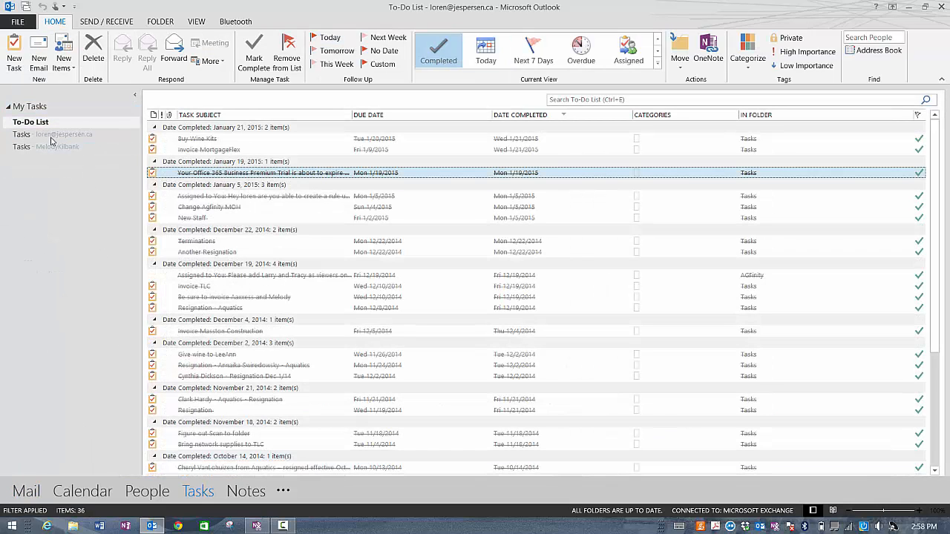
pyautogui.scroll(-5, 252, 230)
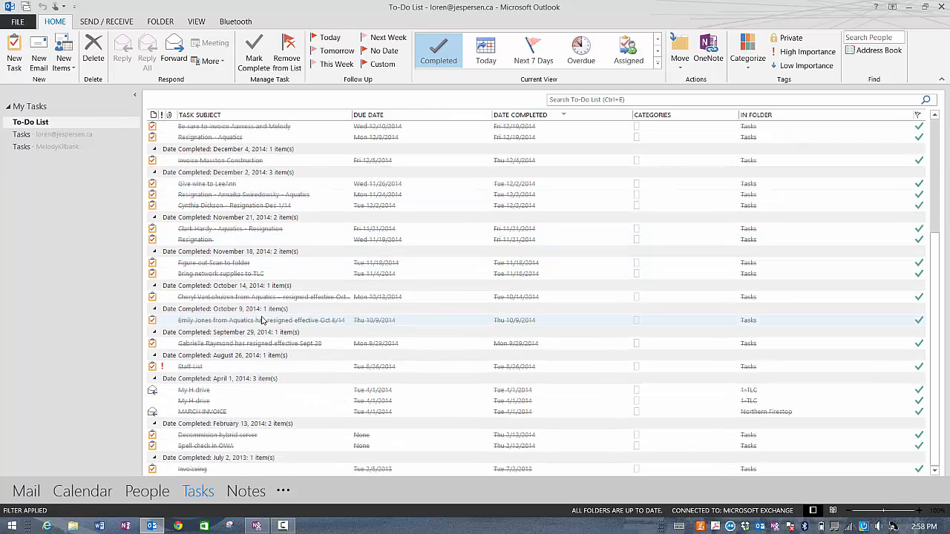
pyautogui.click(63, 138)
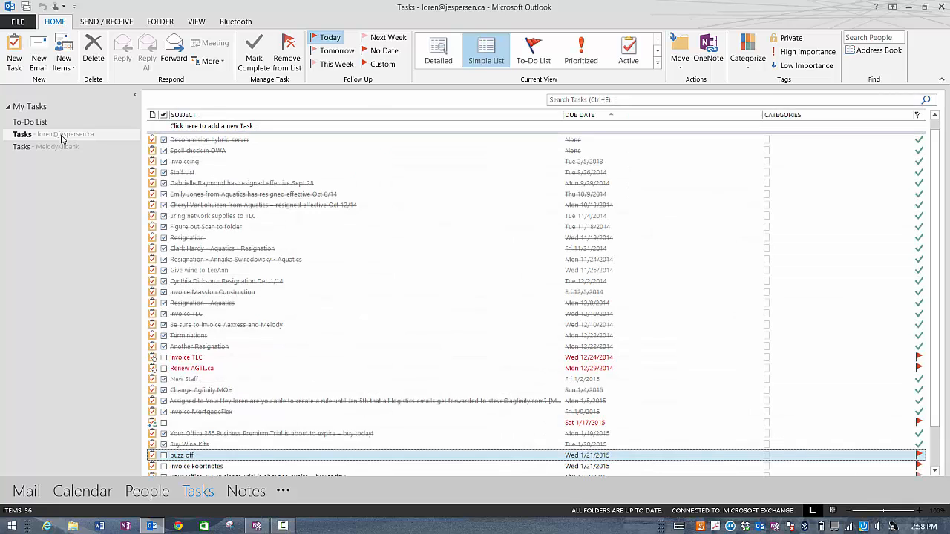
pyautogui.scroll(-2, 245, 223)
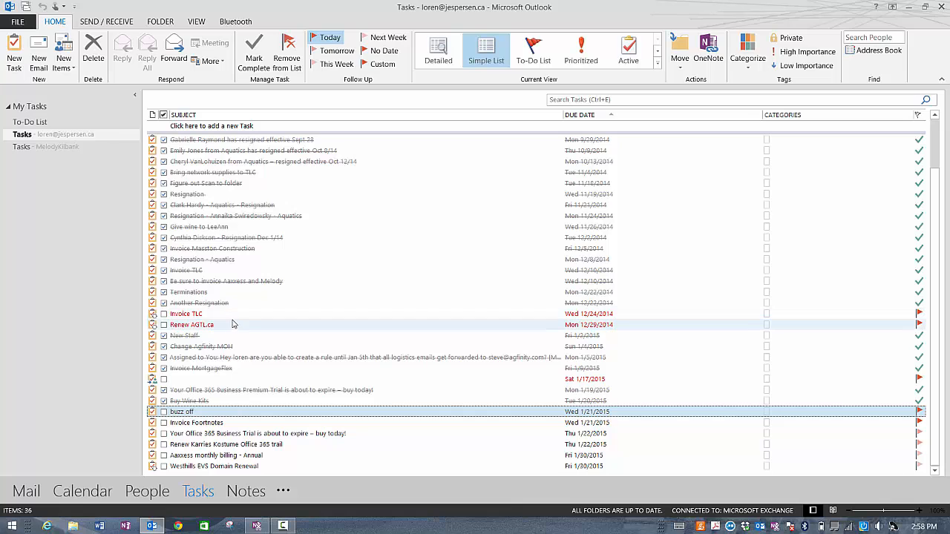
pyautogui.scroll(2, 249, 371)
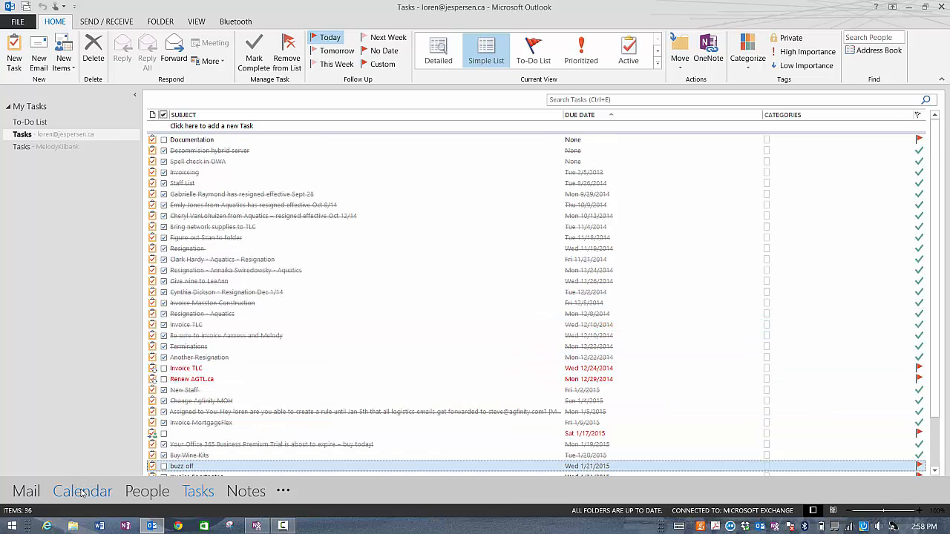
# Step: Return to the Mail Inbox, where the 'buzz off' reminder window appears
pyautogui.click(34, 494)
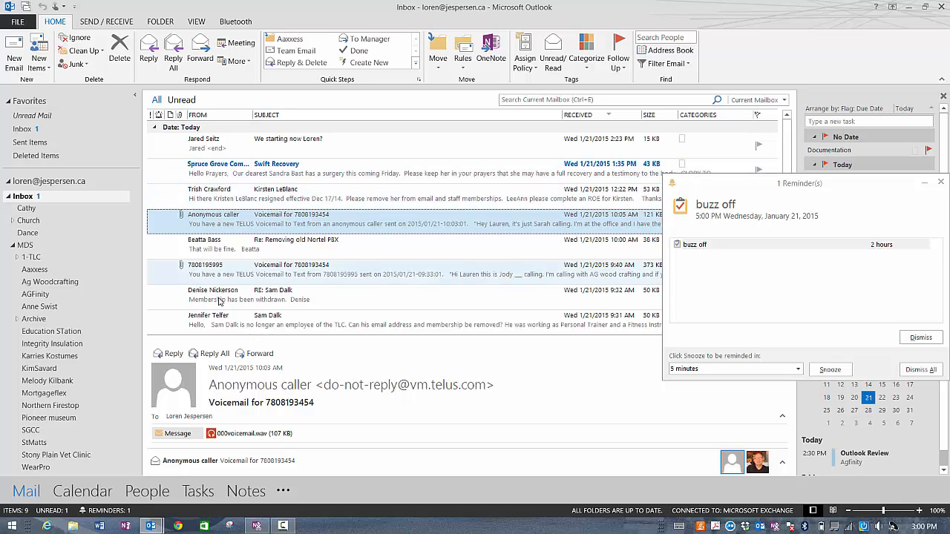
# Step: Snooze the 'buzz off' reminder for 2 weeks
pyautogui.click(798, 370)
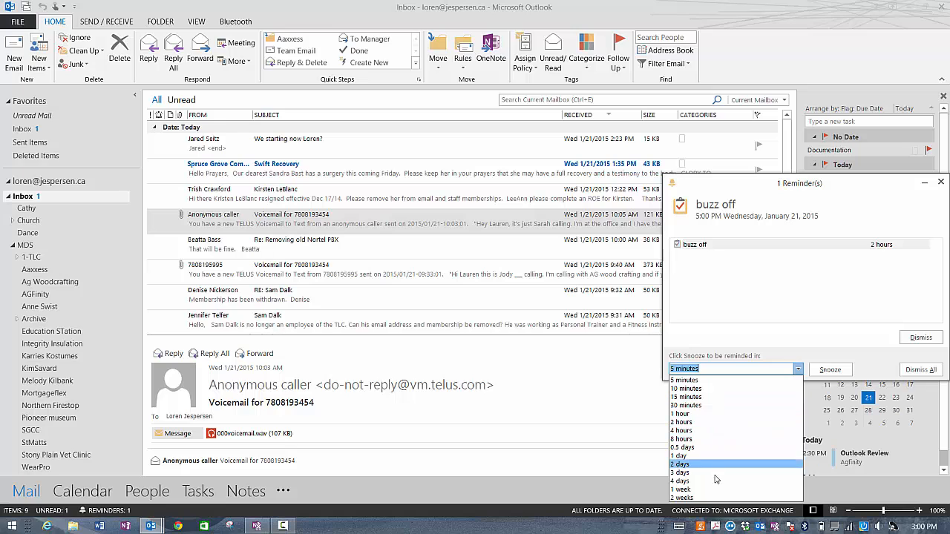
pyautogui.click(713, 498)
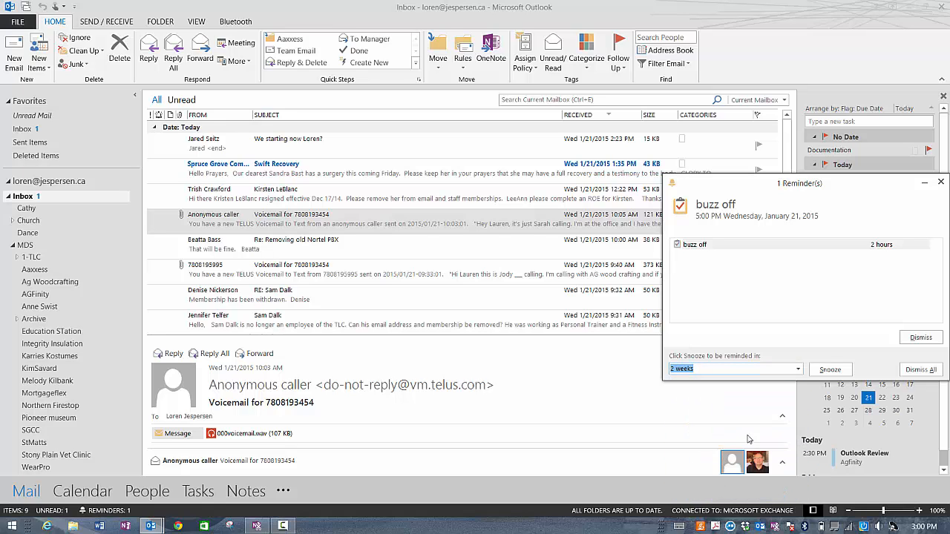
pyautogui.click(829, 370)
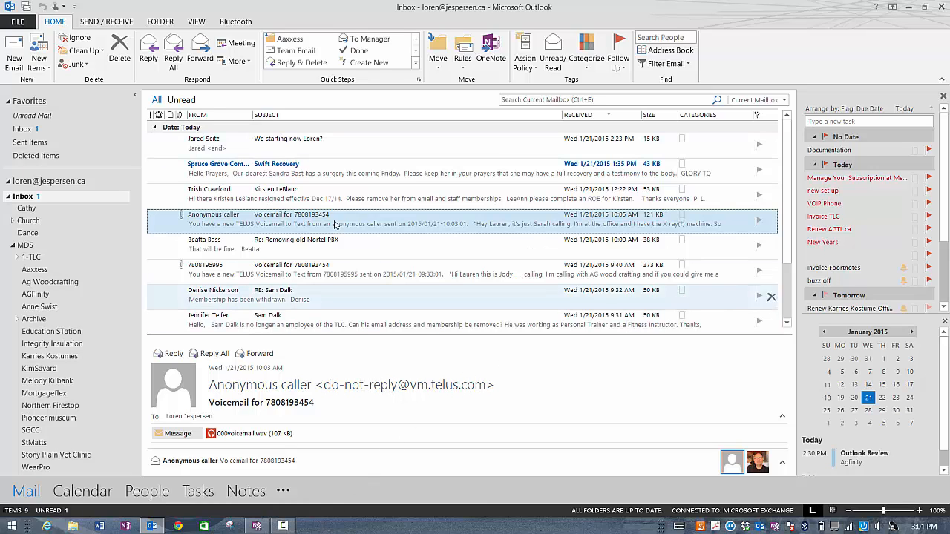
# Step: Place the reading pane to the right of the message list and drag it wider
pyautogui.click(198, 24)
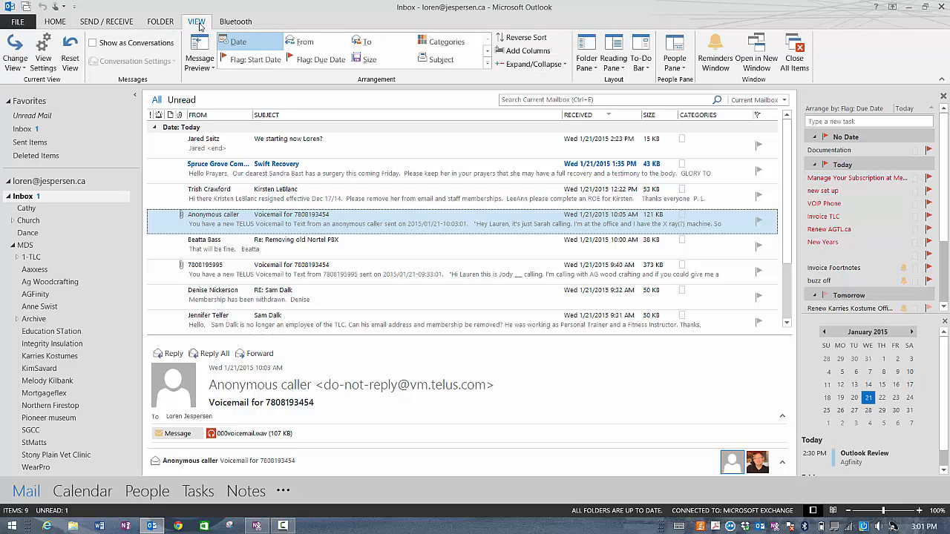
pyautogui.click(610, 64)
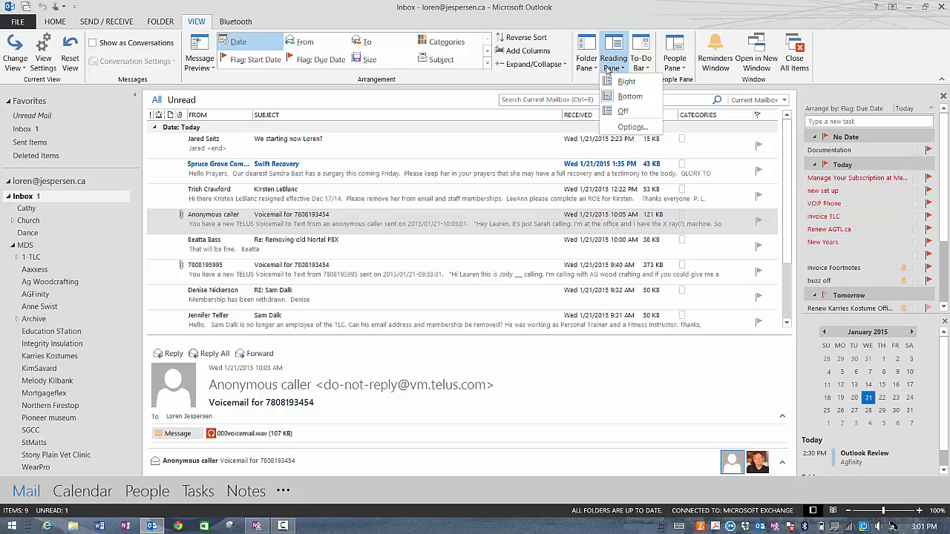
pyautogui.click(625, 82)
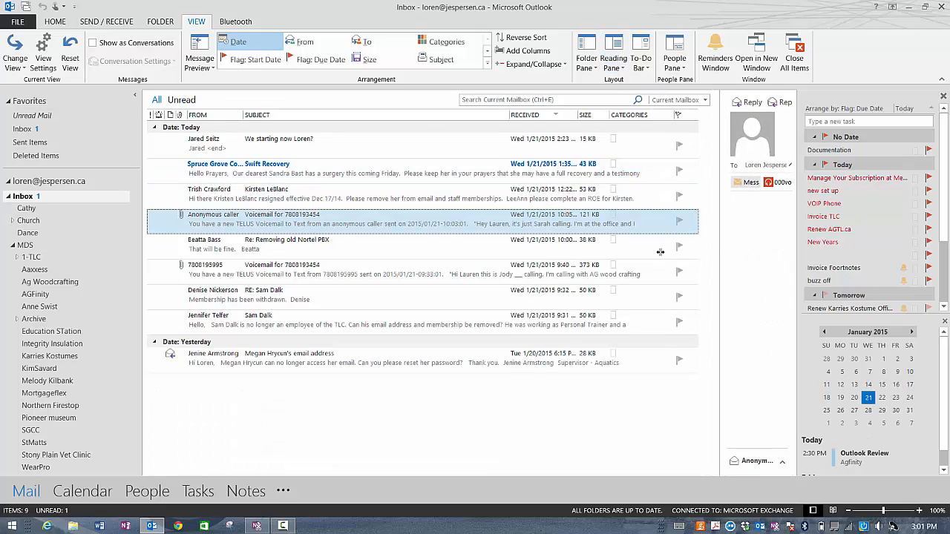
pyautogui.moveTo(717, 250); pyautogui.dragTo(454, 249)
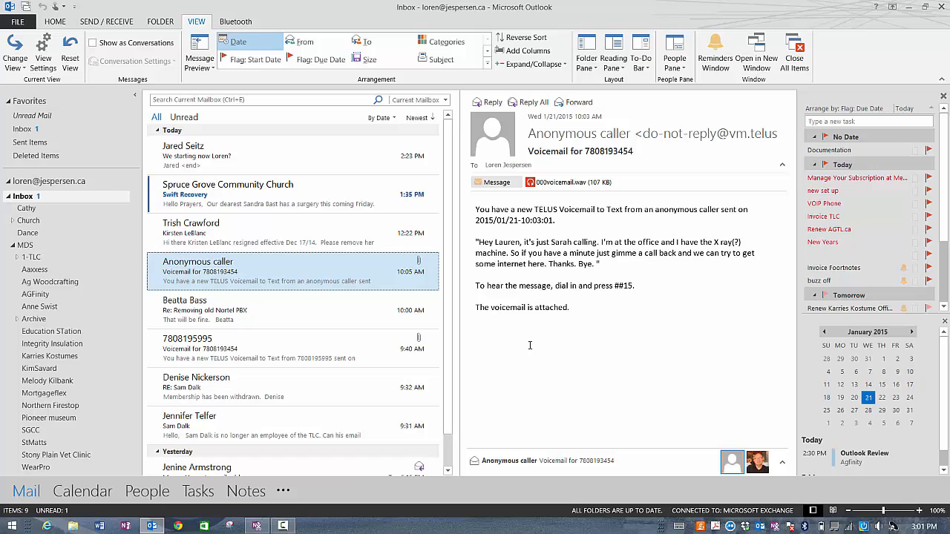
# Step: Turn the reading pane off so the Inbox list fills the window
pyautogui.click(610, 72)
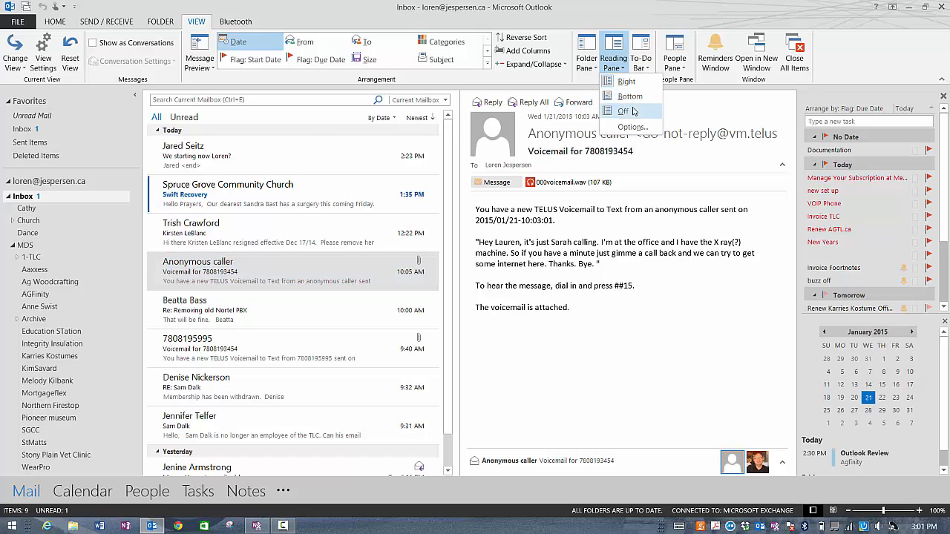
pyautogui.click(634, 110)
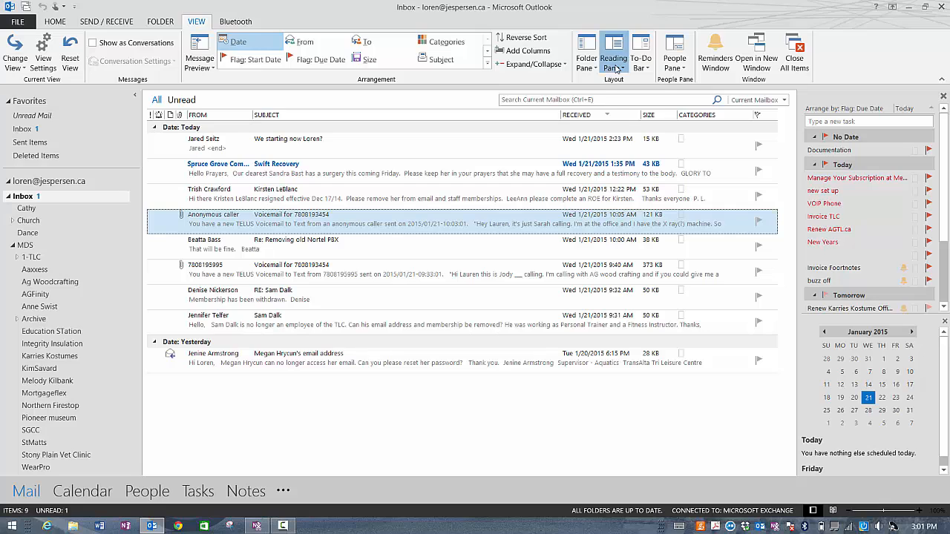
pyautogui.click(615, 68)
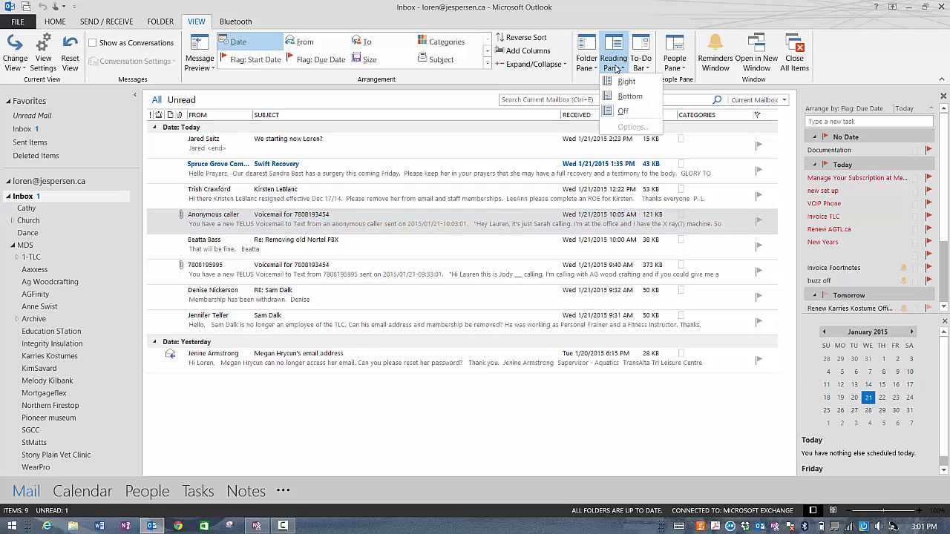
# Step: Show the reading pane at the bottom, below the message list
pyautogui.click(630, 97)
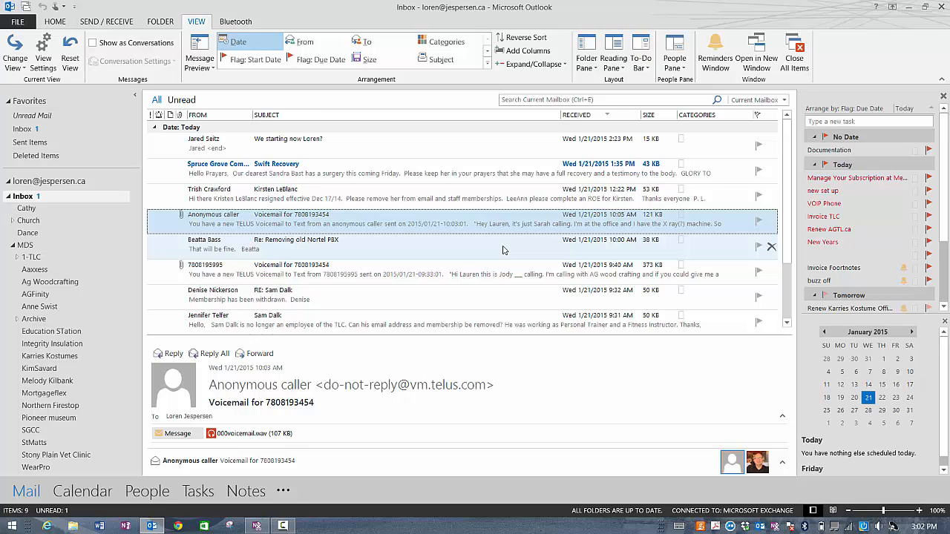
# Step: Launch Internet Explorer from the taskbar
pyautogui.click(47, 528)
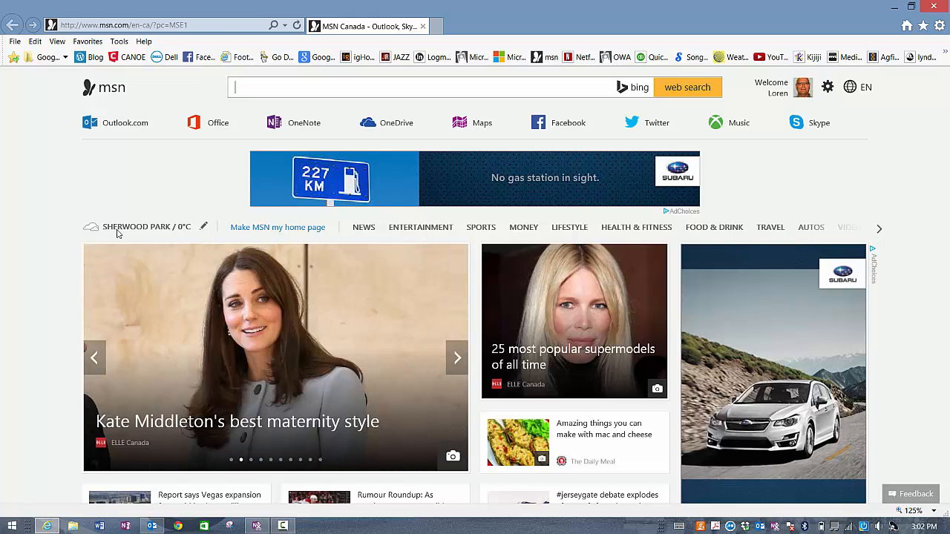
# Step: Go to portal.office365.com and reach the work or school account sign-in page
pyautogui.click(223, 28)
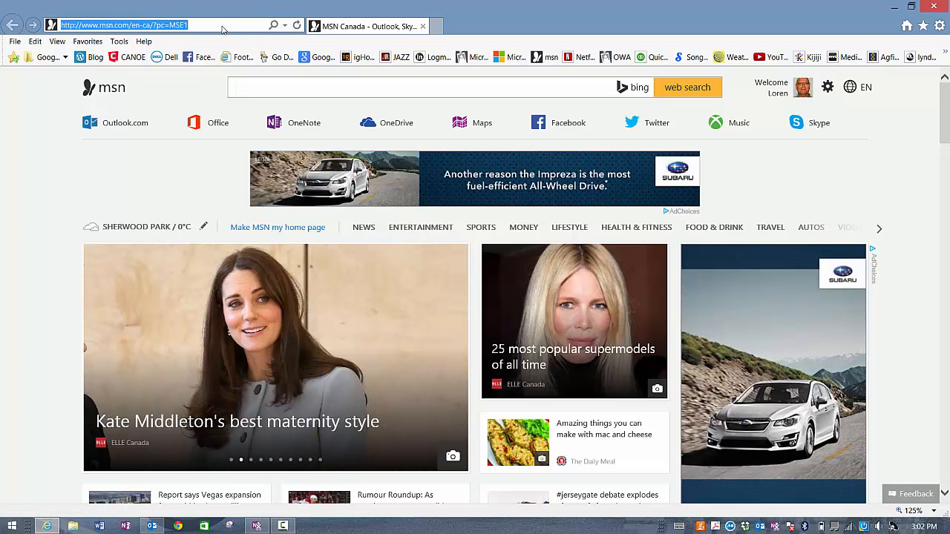
pyautogui.write('por')
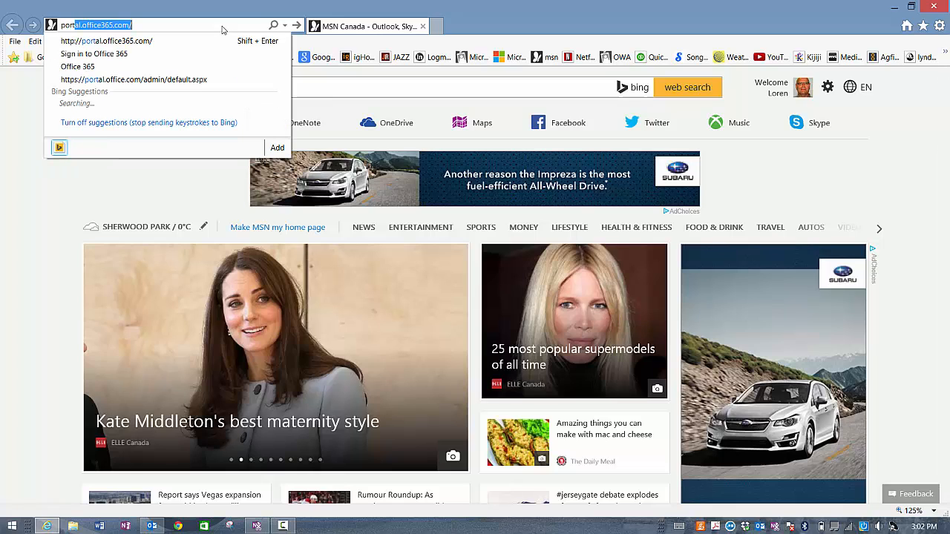
pyautogui.write('tal')
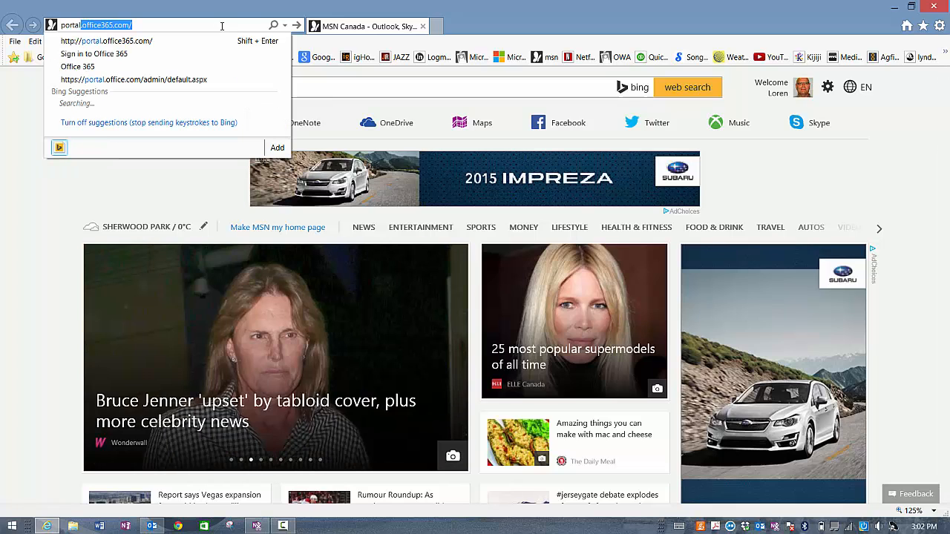
pyautogui.press('Return')
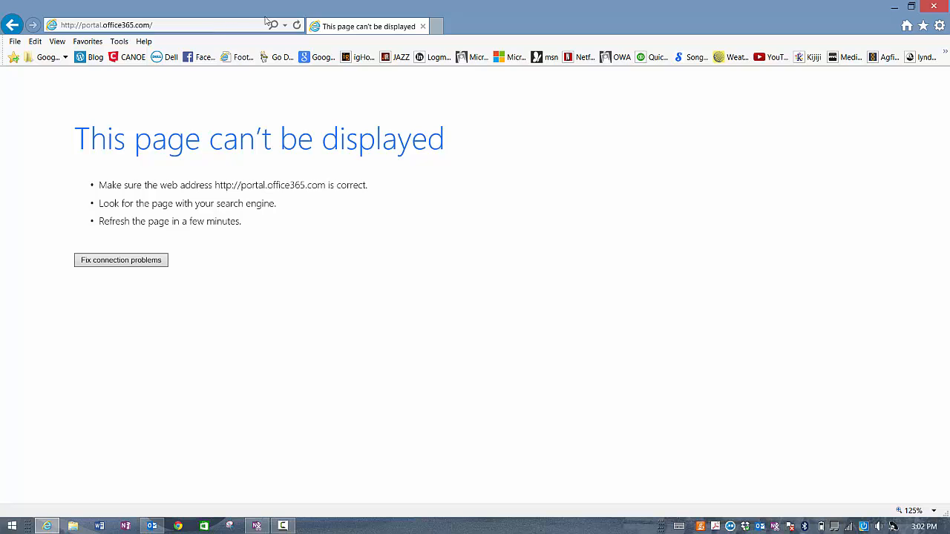
pyautogui.click(297, 26)
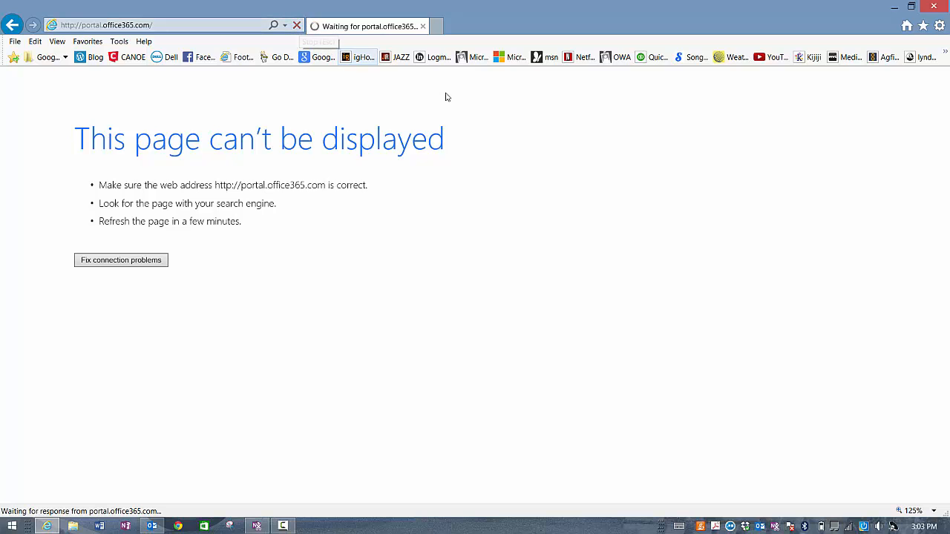
pyautogui.click(473, 58)
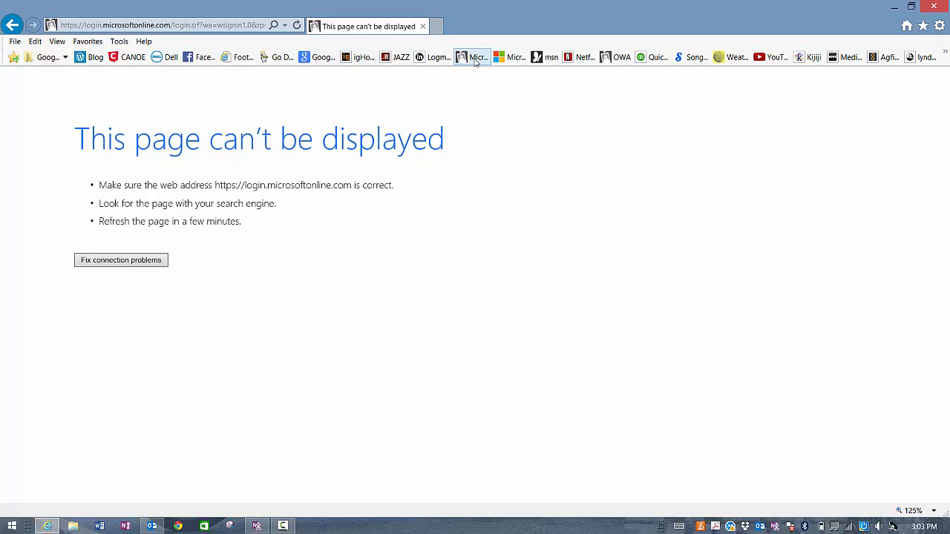
pyautogui.click(472, 58)
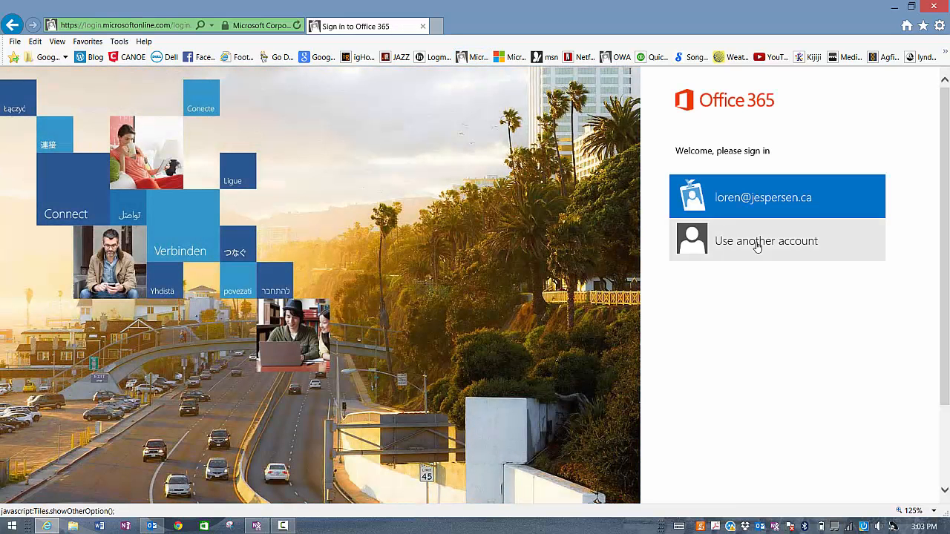
pyautogui.click(763, 242)
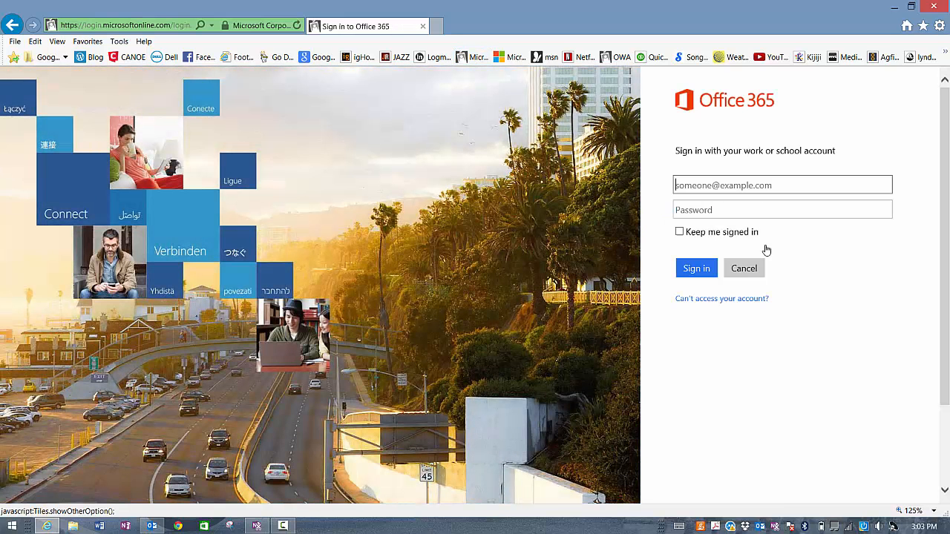
# Step: Sign in to Office 365 with the work e-mail address and account password
pyautogui.click(696, 183)
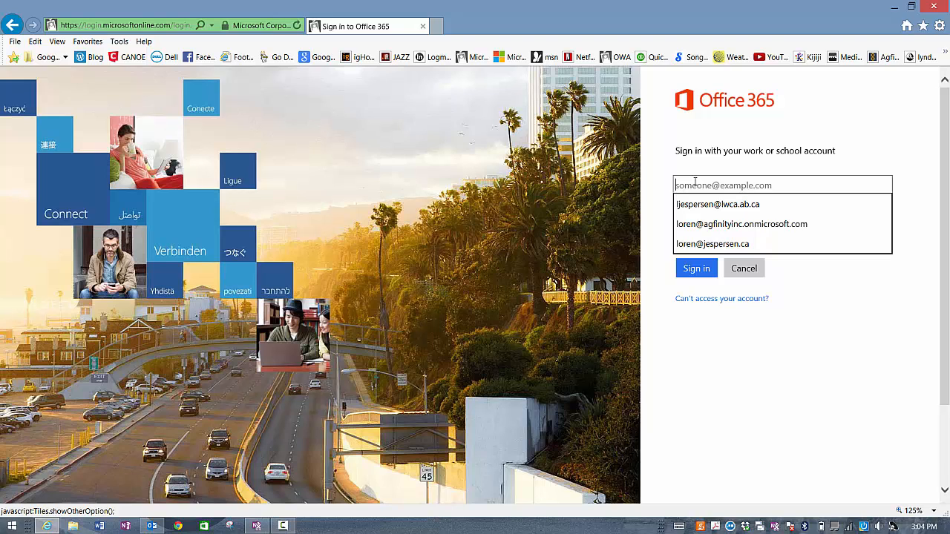
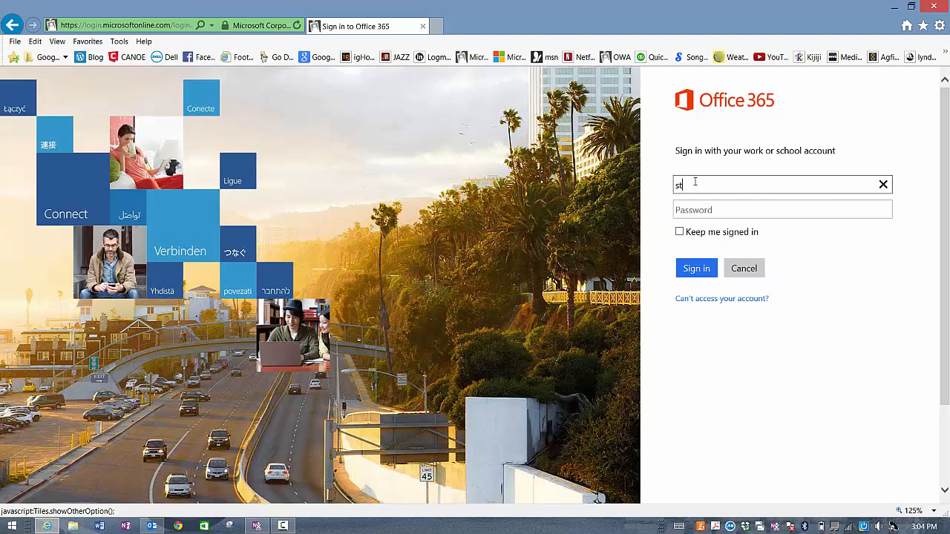
pyautogui.press('Tab')
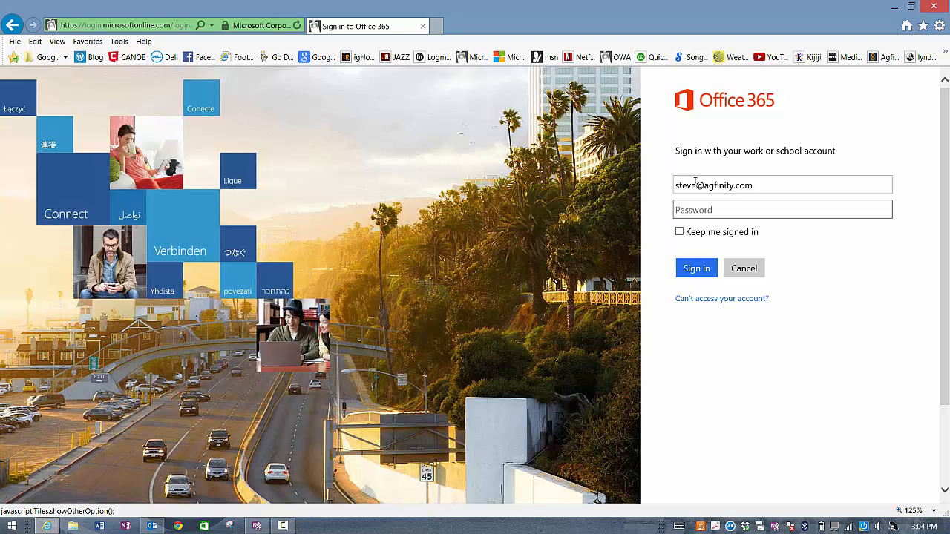
pyautogui.write('•••••••••••')
pyautogui.press('Return')
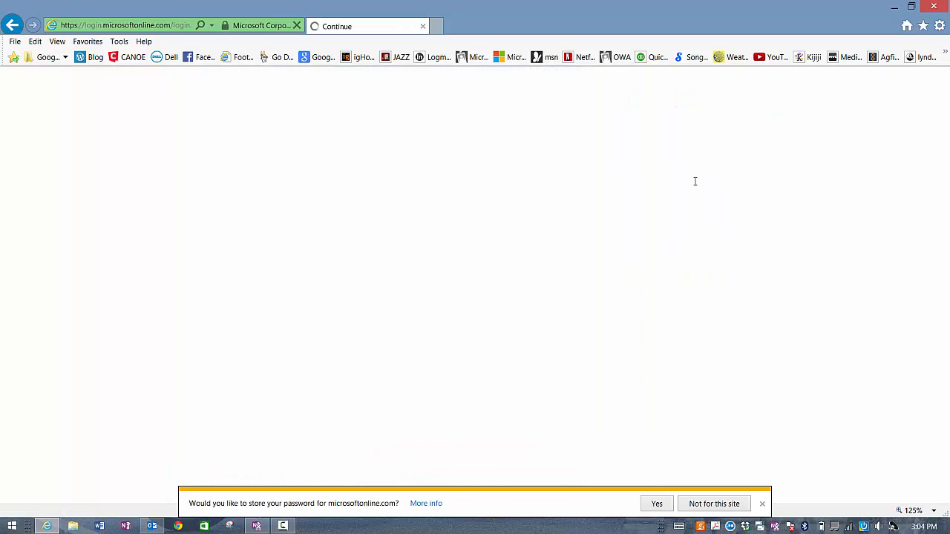
# Step: Dismiss the save-password prompt and open the Agfinity Logistics mailbox via Open another mailbox
pyautogui.click(762, 504)
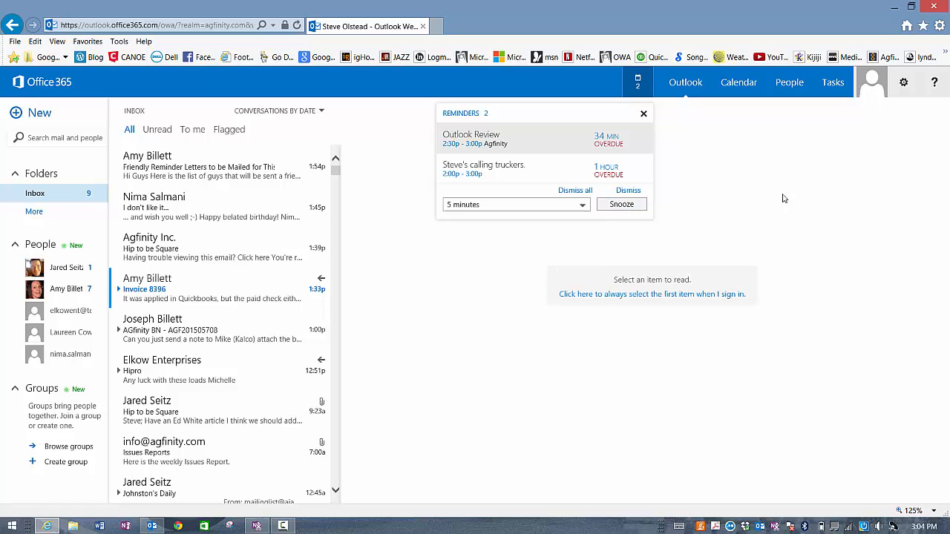
pyautogui.click(871, 81)
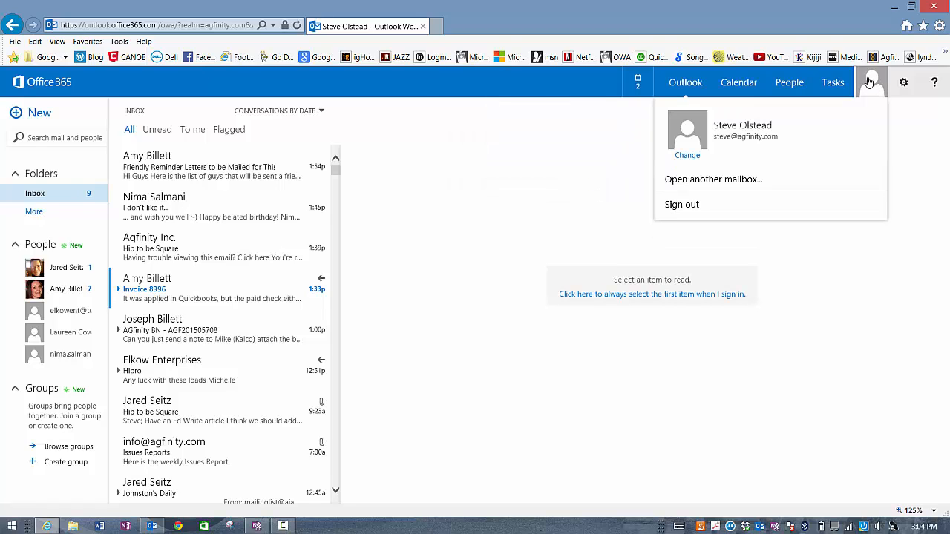
pyautogui.click(730, 181)
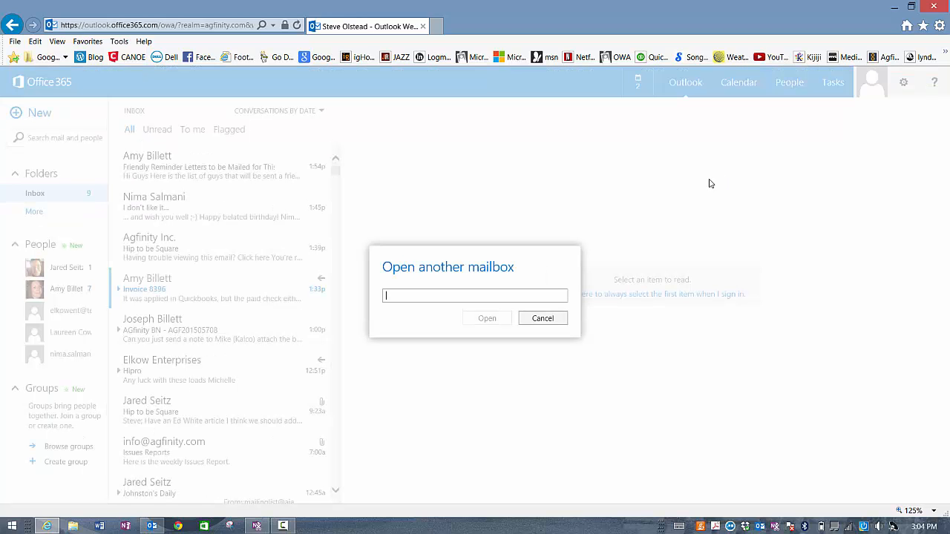
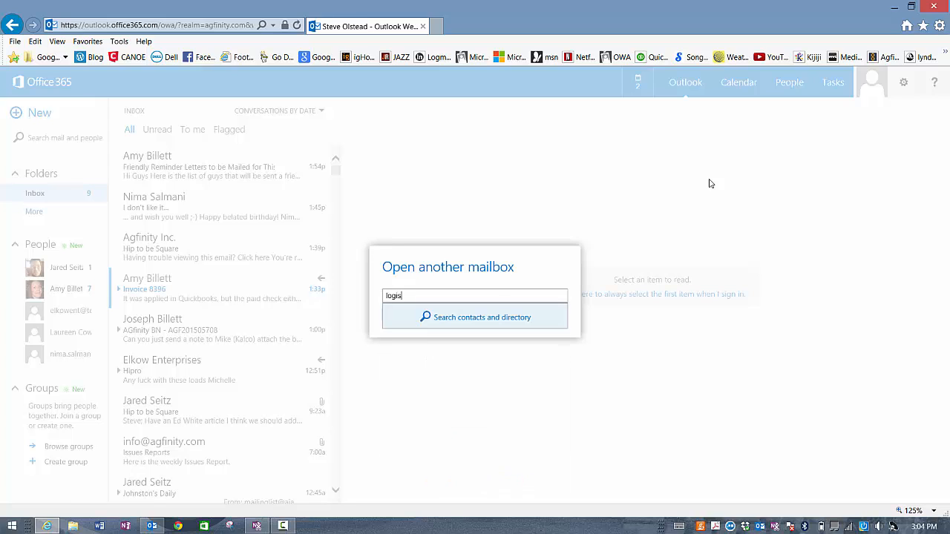
pyautogui.click(470, 315)
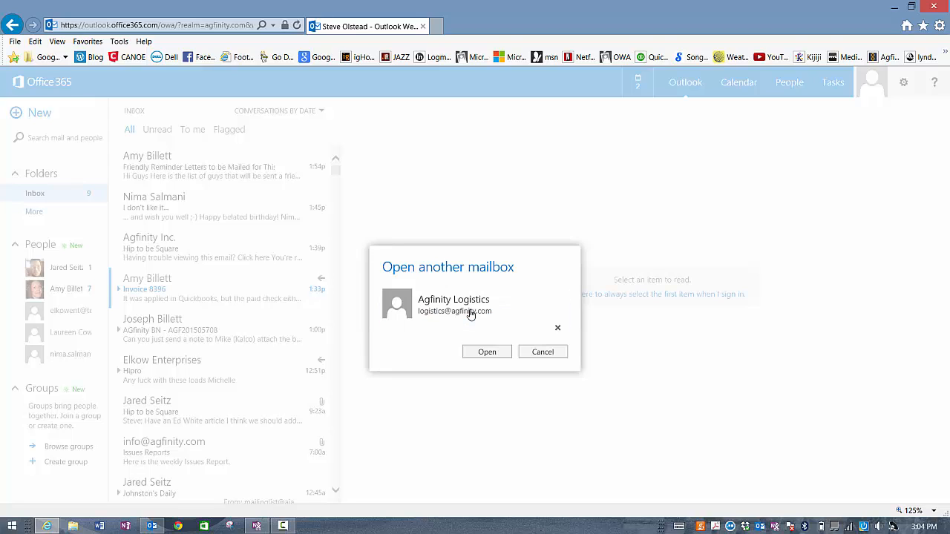
pyautogui.click(486, 353)
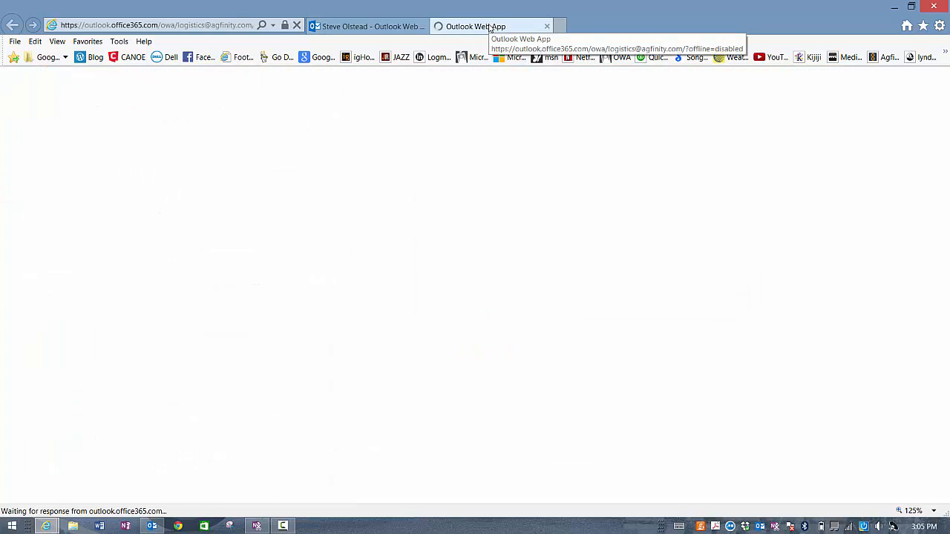
# Step: Compare your own inbox with the Agfinity Logistics tab, then close the Logistics tab
pyautogui.click(368, 27)
pyautogui.click(486, 26)
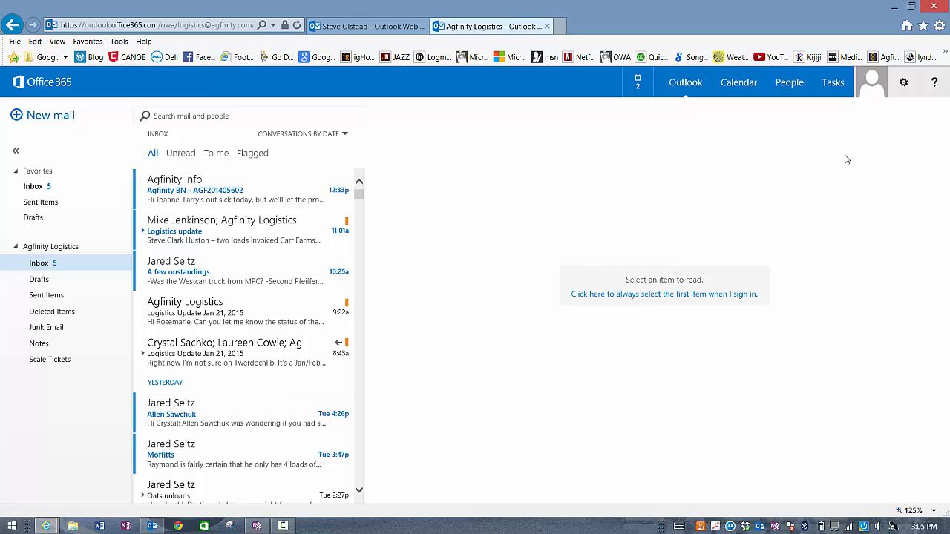
pyautogui.click(367, 27)
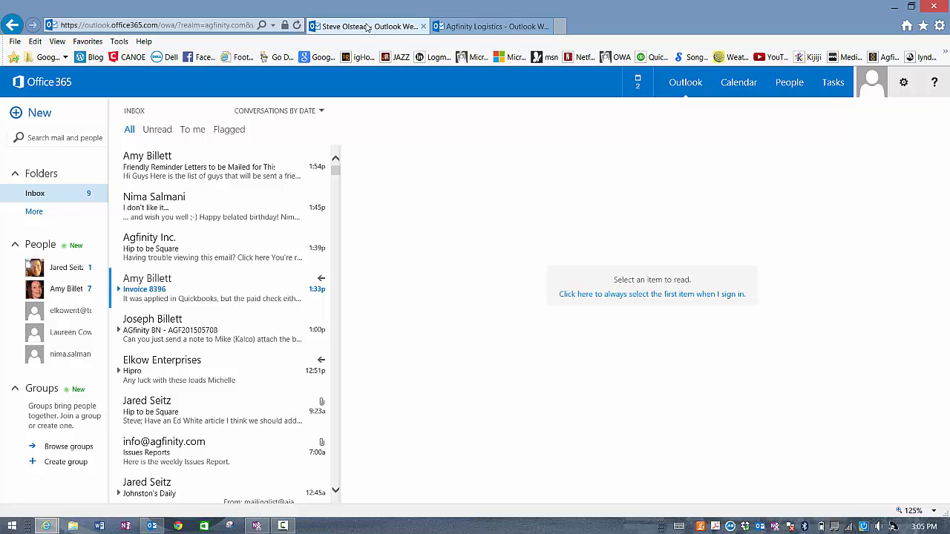
pyautogui.click(455, 27)
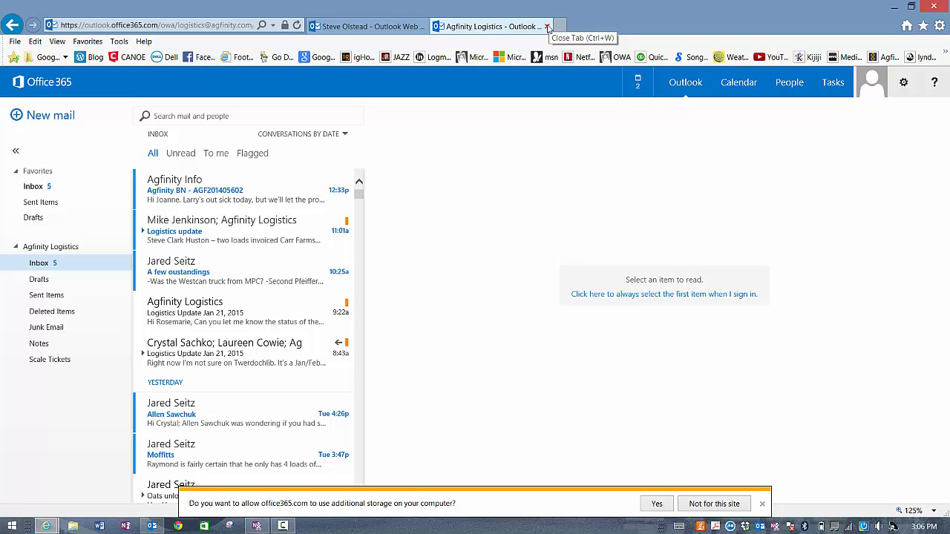
pyautogui.click(548, 26)
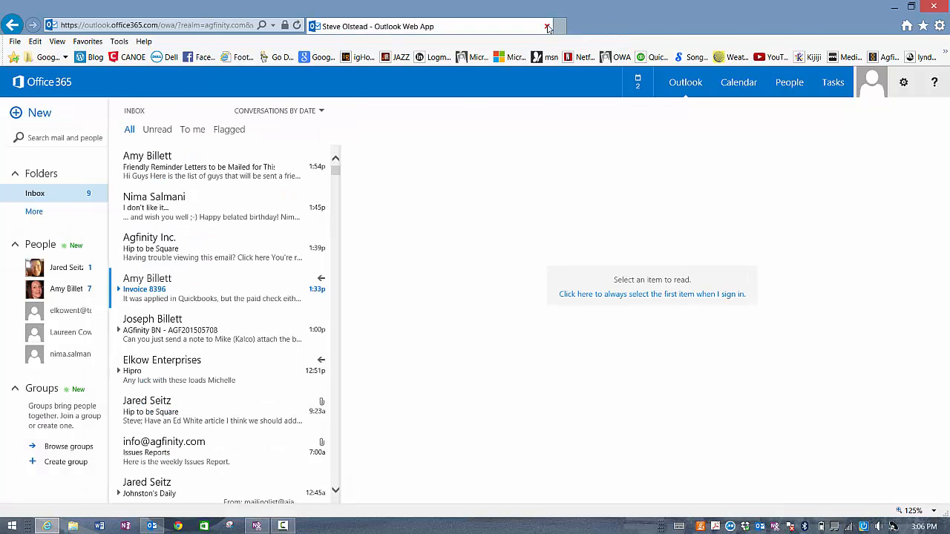
# Step: Switch back to desktop Outlook 2013 and show the voicemail message in the reading pane
pyautogui.hotkey('alt', 'Tab')
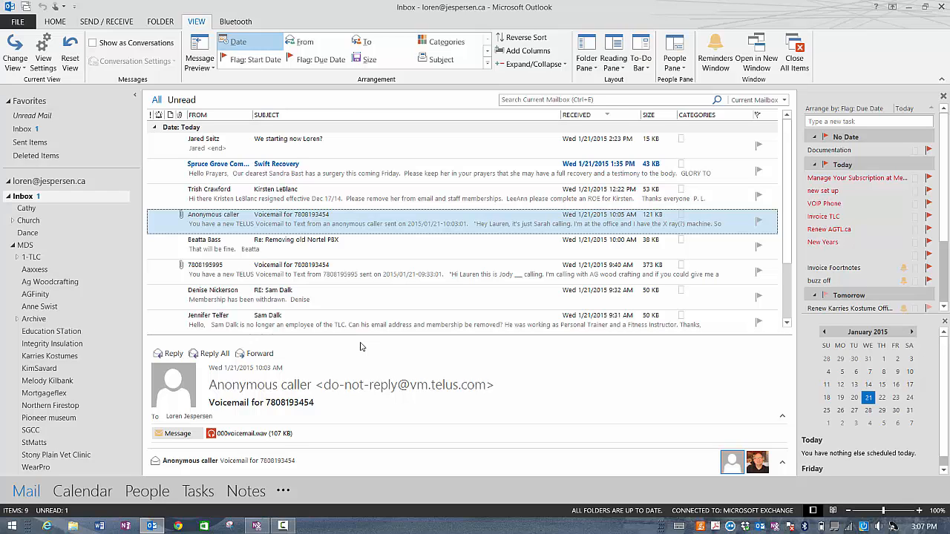
pyautogui.click(283, 526)
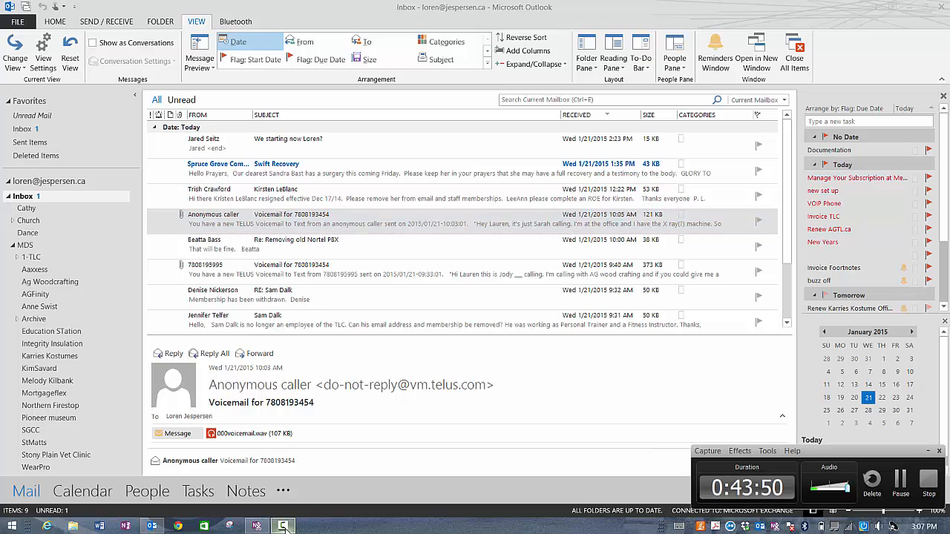